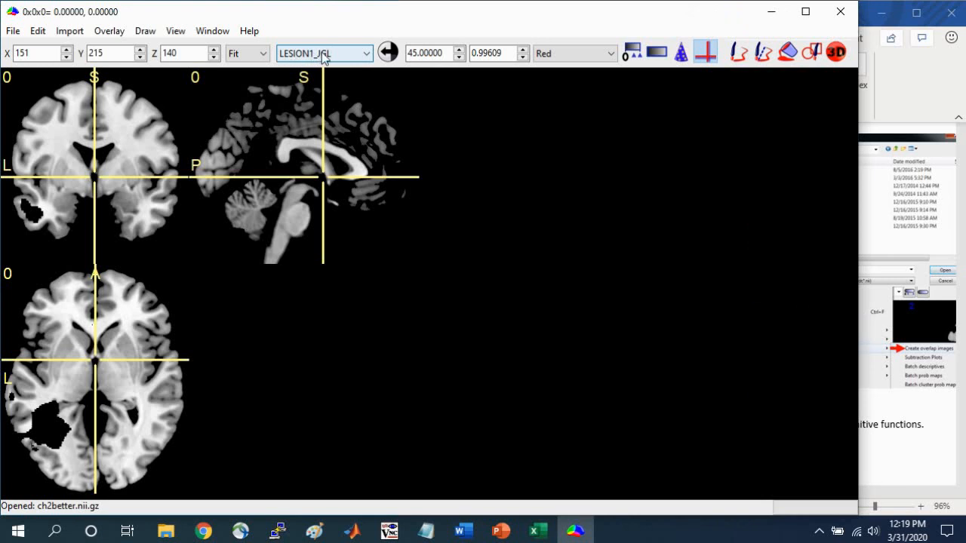
Set both the minimum and maximum intensity of the LESION1_JGL overlay to 1.
left_click(323, 56)
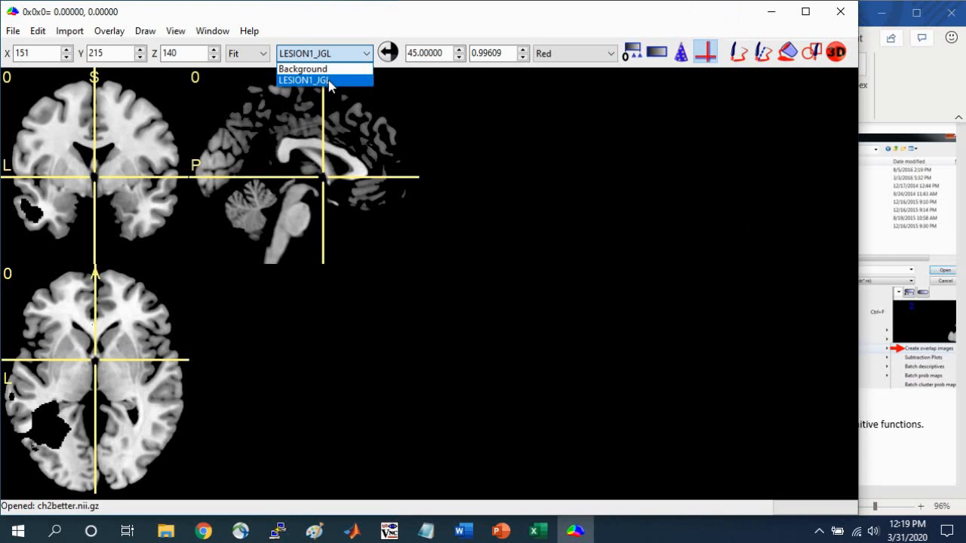
left_click(296, 80)
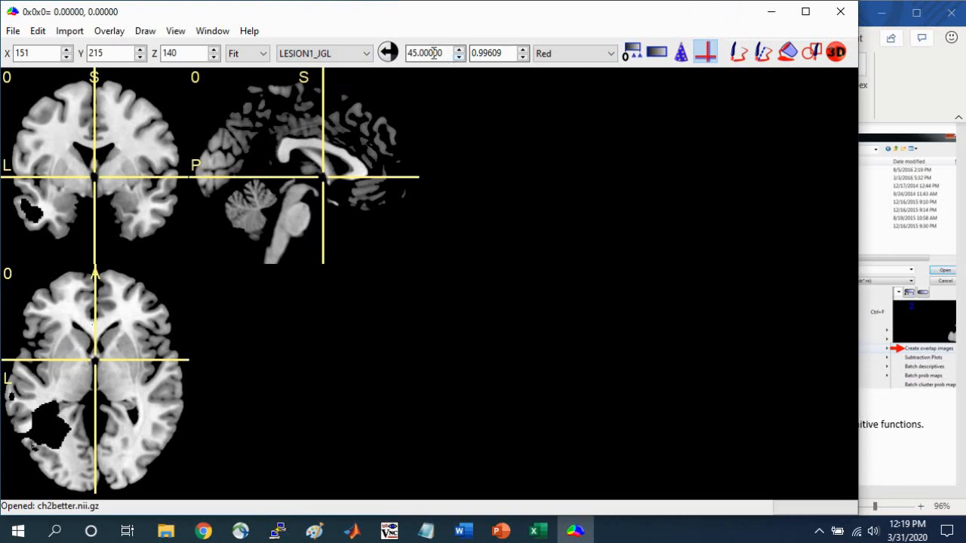
left_click_drag(442, 50, 407, 52)
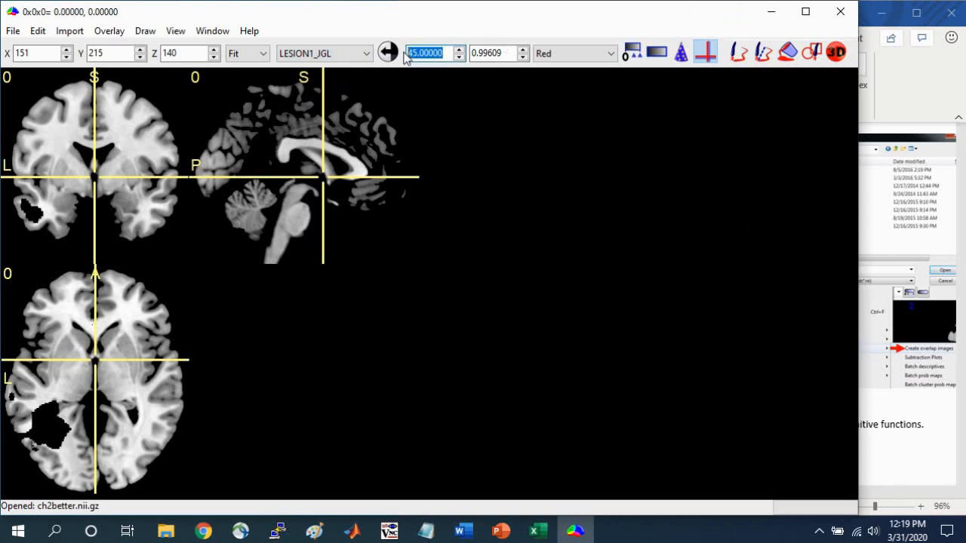
type("1")
key("Tab")
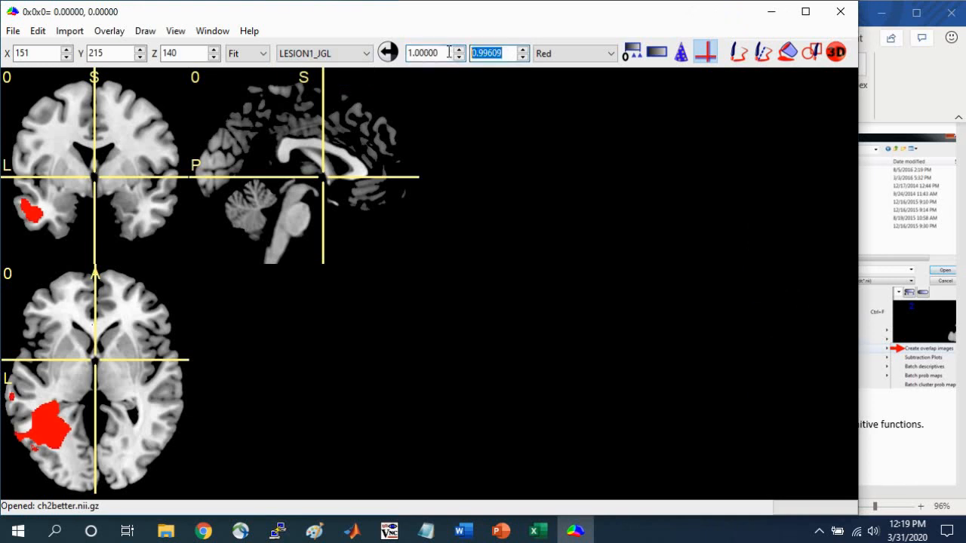
type("1")
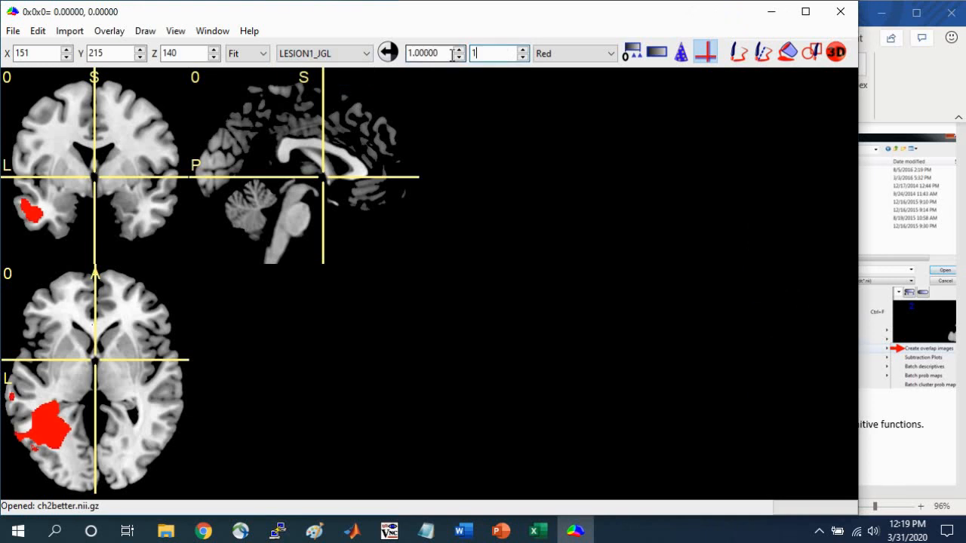
Examine the LESION1_JGL overlay's intensity values by placing the crosshair inside the red lesion and in healthy tissue of both hemispheres.
left_click(48, 430)
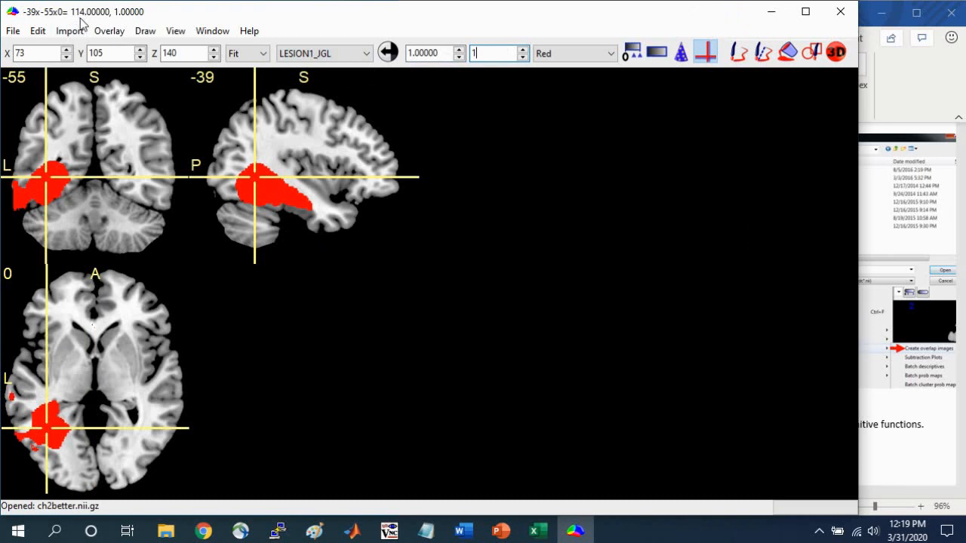
left_click(325, 52)
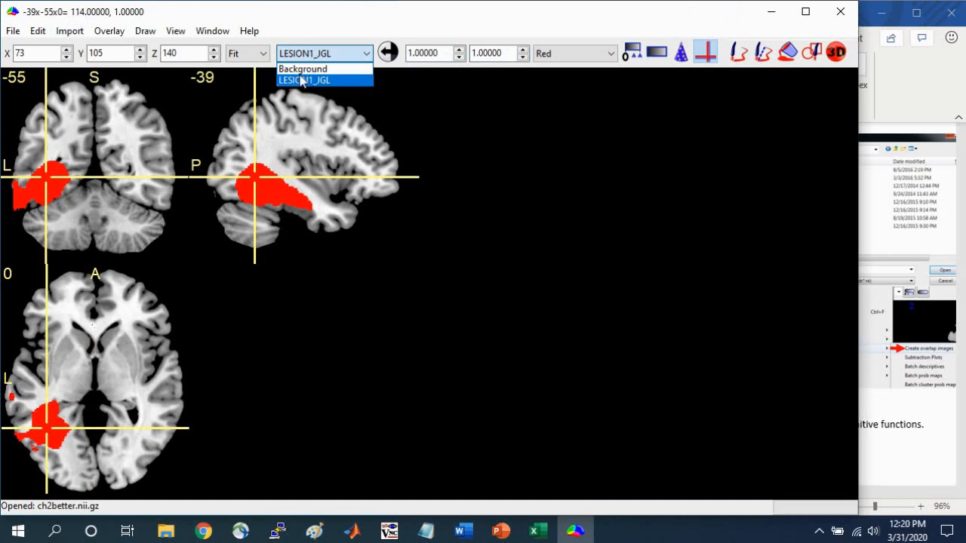
left_click(301, 80)
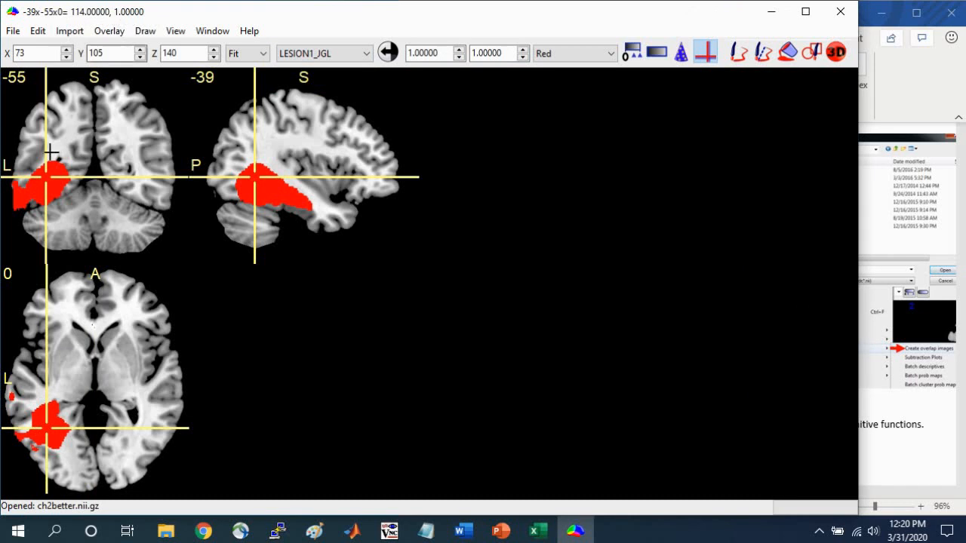
left_click(31, 133)
left_click(105, 135)
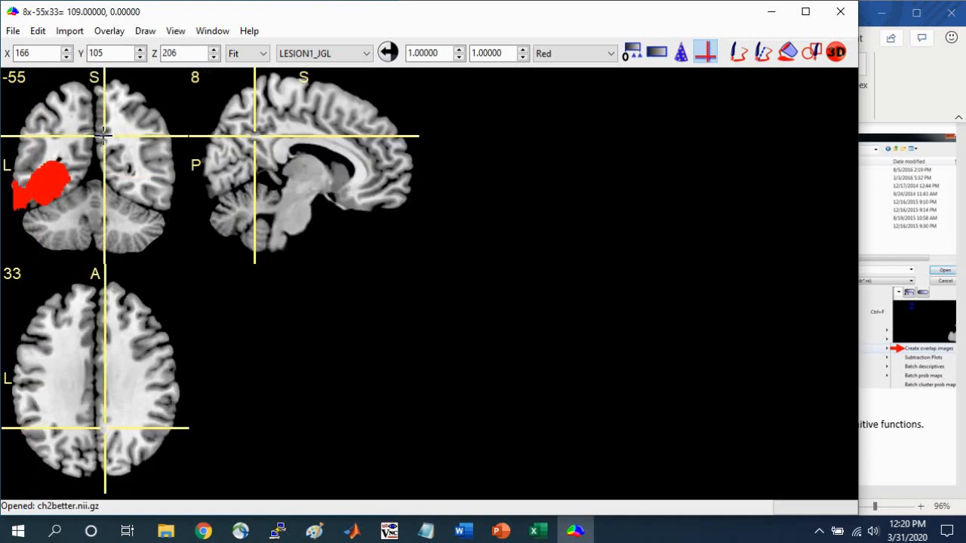
left_click(118, 150)
left_click(123, 179)
left_click(126, 181)
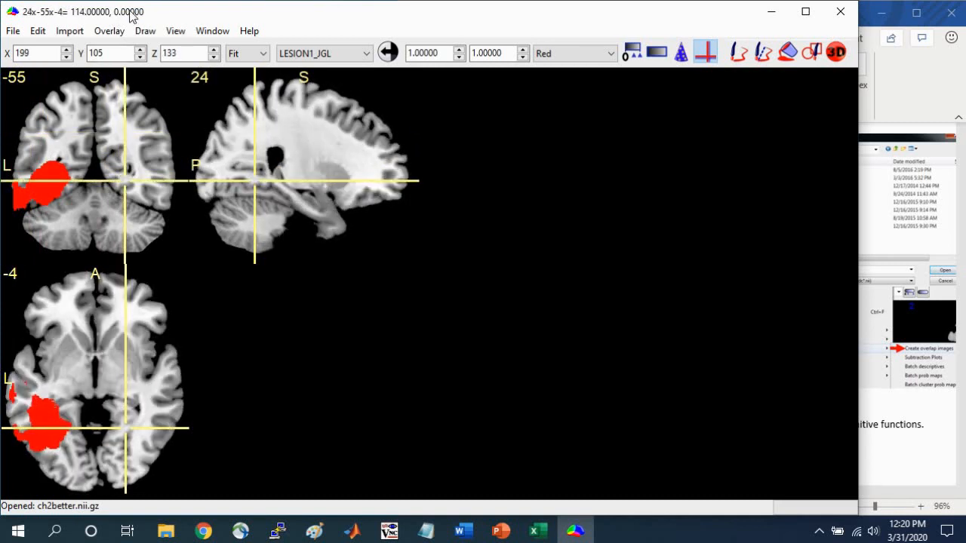
left_click(50, 184)
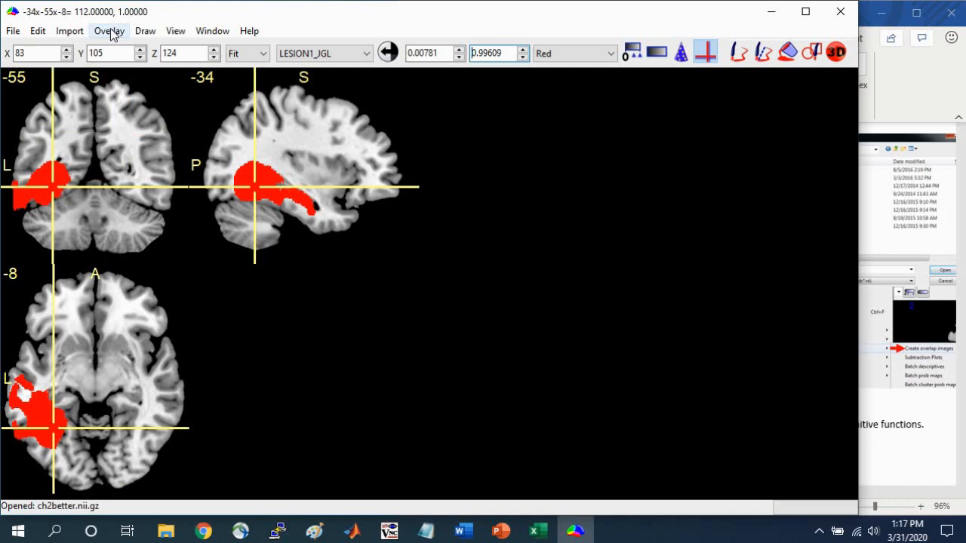
Add LESION2_DPT from the LESIONS folder as a second overlay and place the crosshair where the two lesions overlap.
left_click(111, 32)
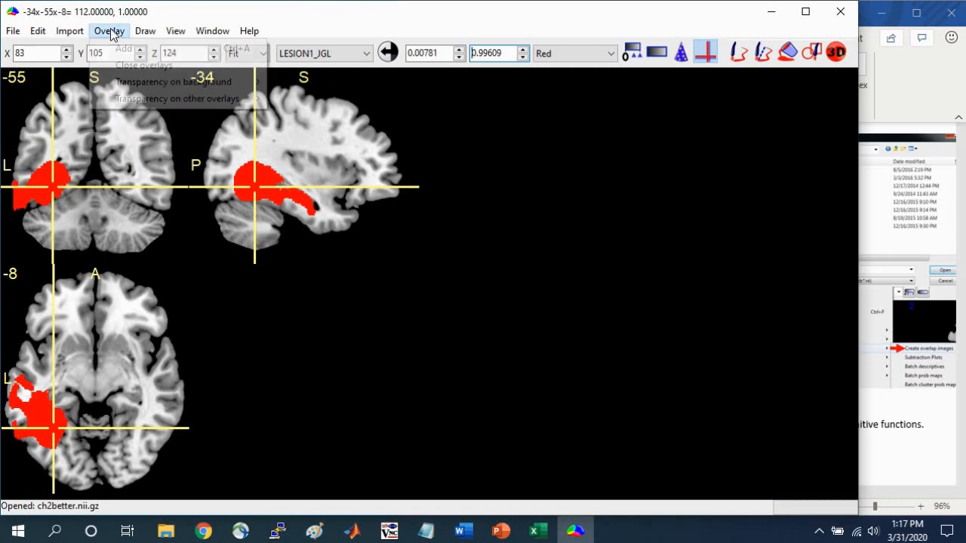
left_click(120, 49)
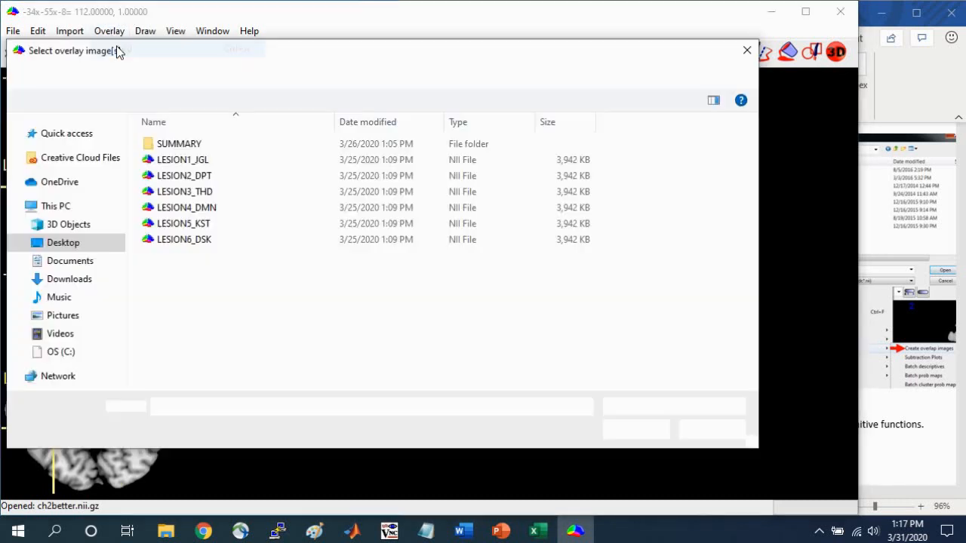
left_click(167, 178)
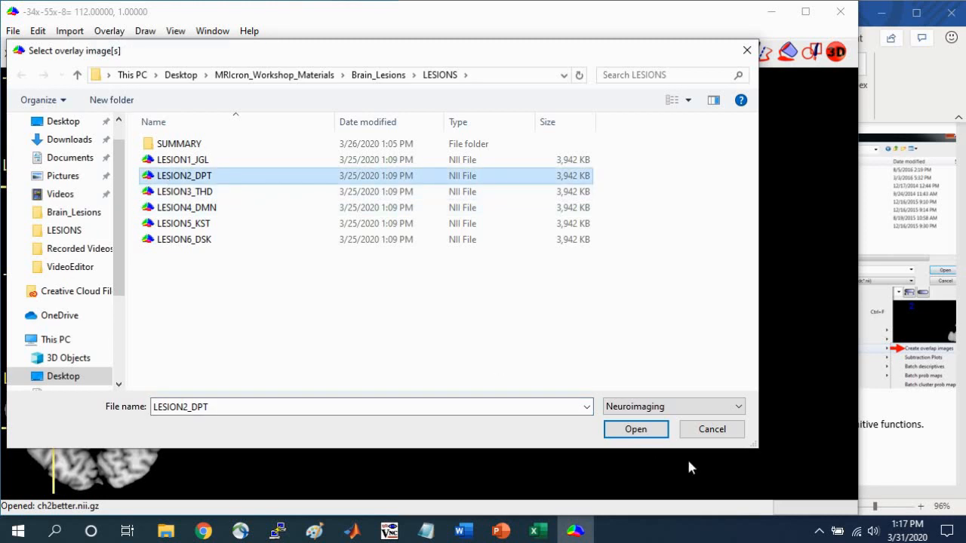
left_click(649, 432)
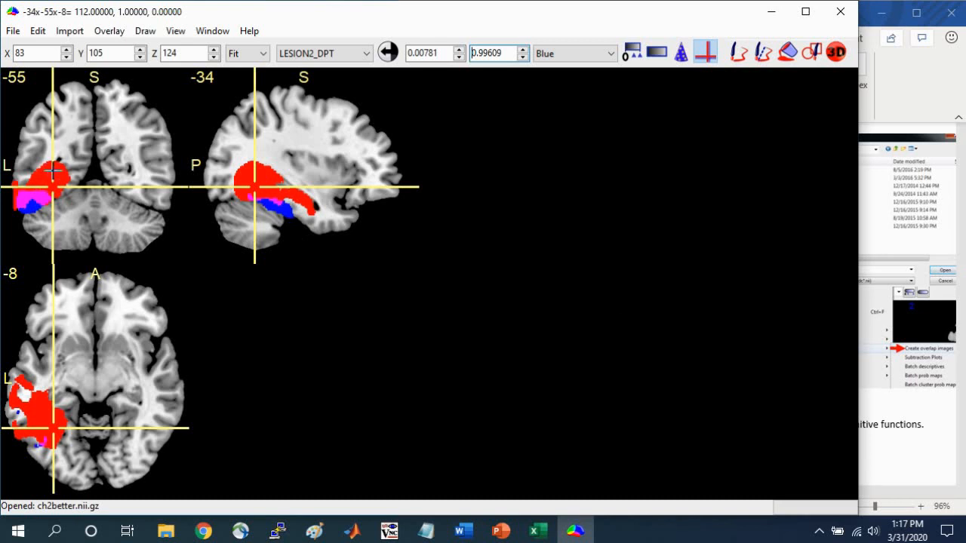
left_click(29, 196)
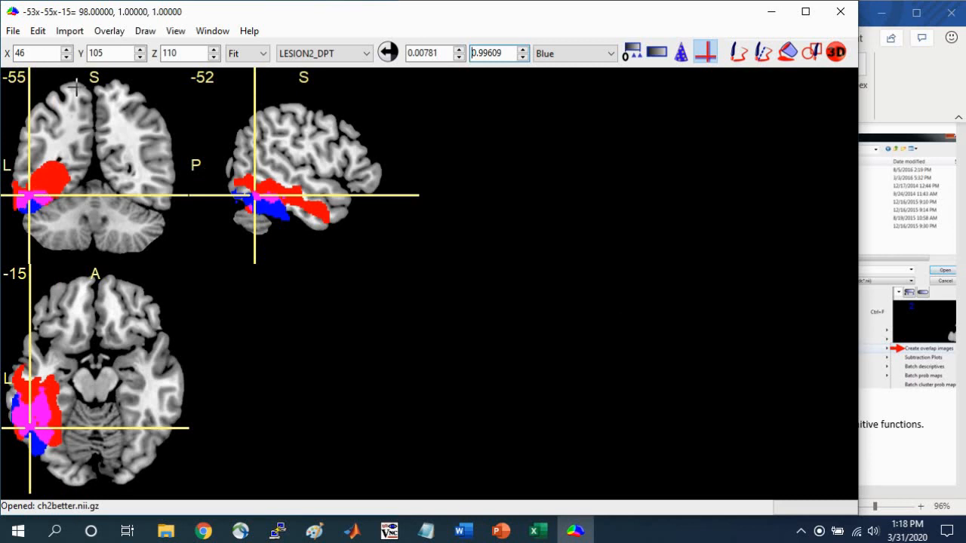
Set the transparency on other overlays to Additive and place the crosshair in the blue-only part of the second lesion.
left_click(109, 31)
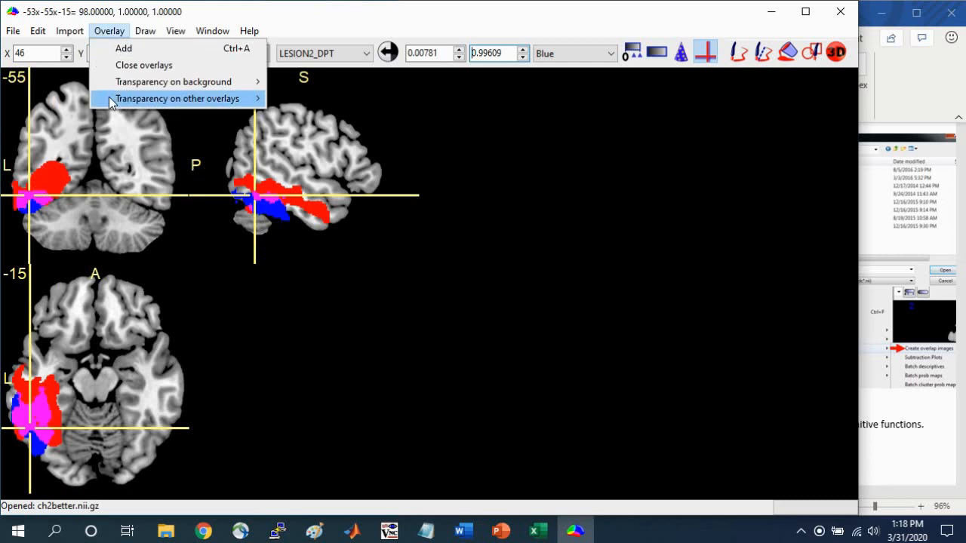
mouse_move(110, 100)
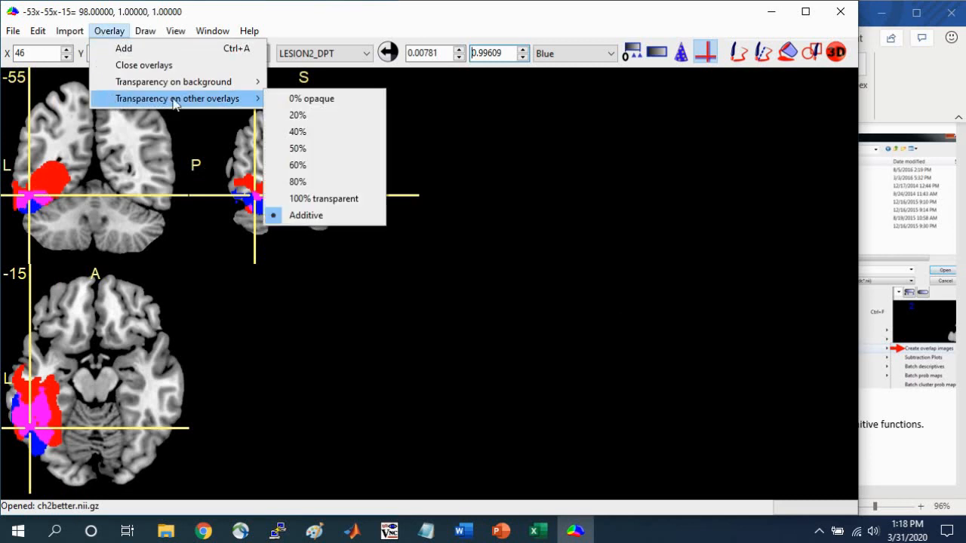
left_click(308, 216)
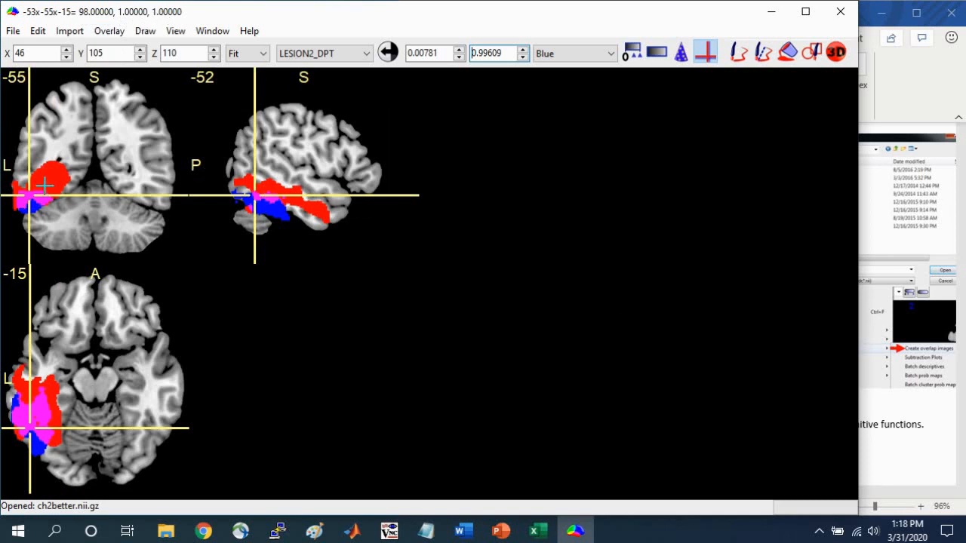
left_click(30, 209)
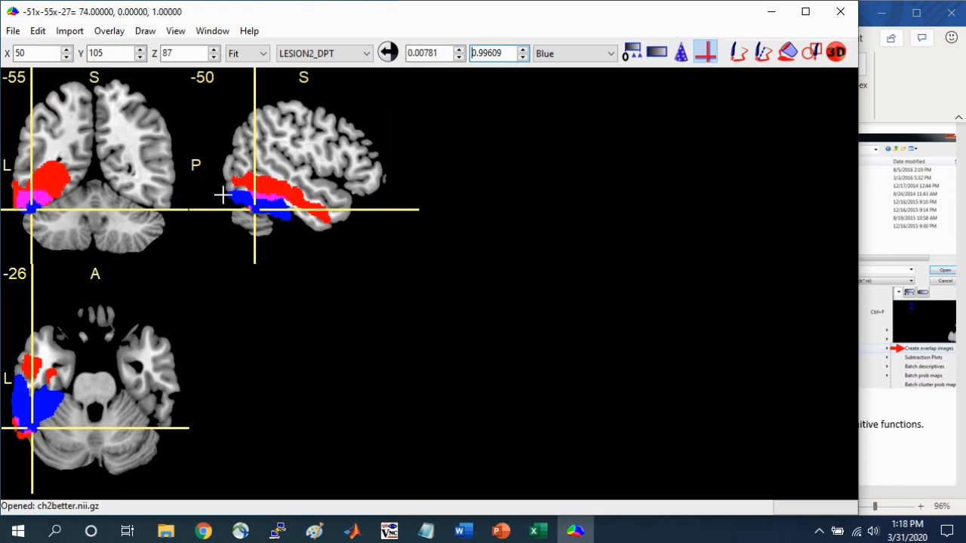
Try Green as the LESION2_DPT overlay's color scheme and restore it to Blue.
left_click(338, 58)
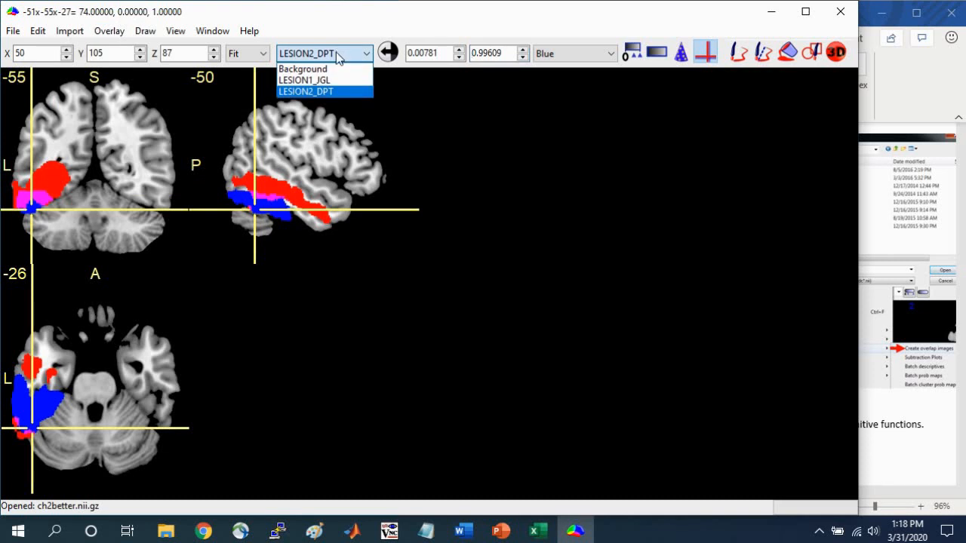
left_click(304, 91)
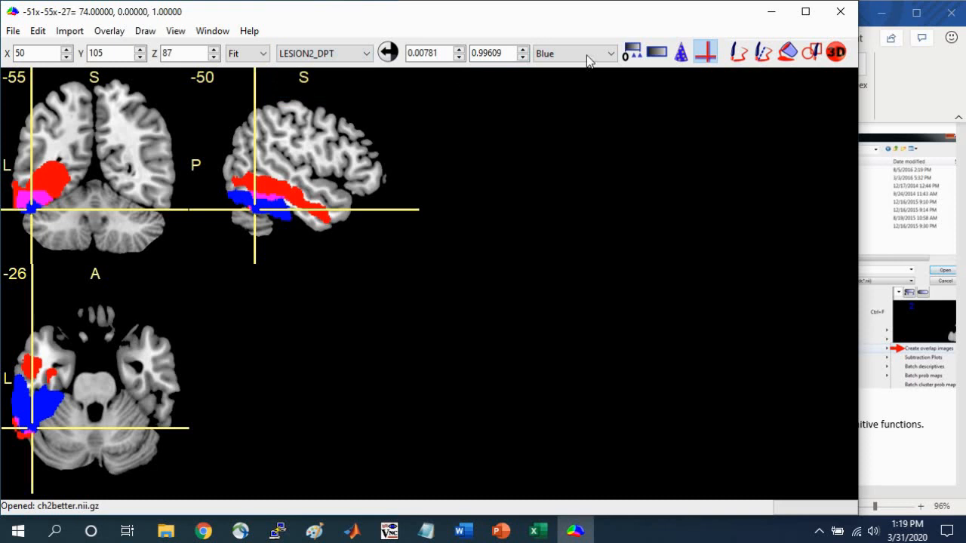
left_click(559, 51)
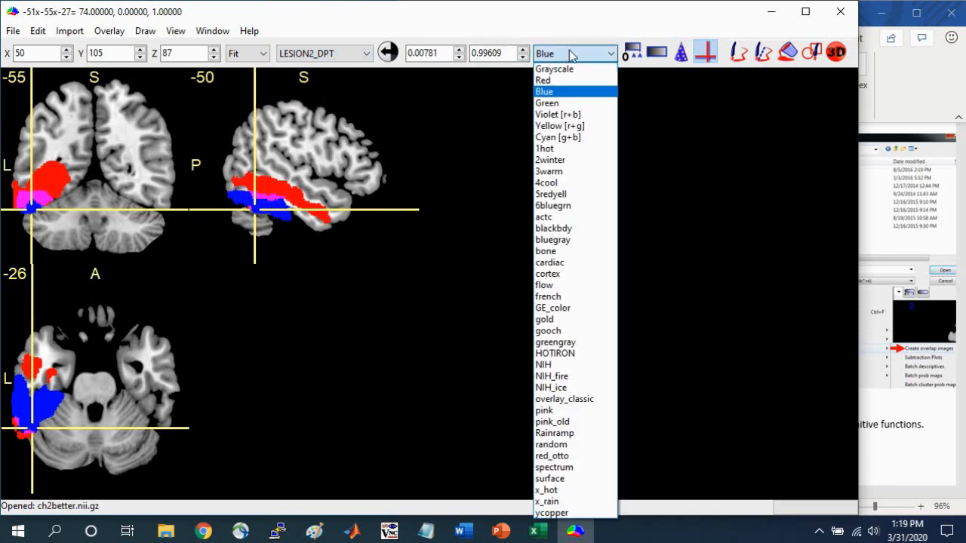
left_click(546, 103)
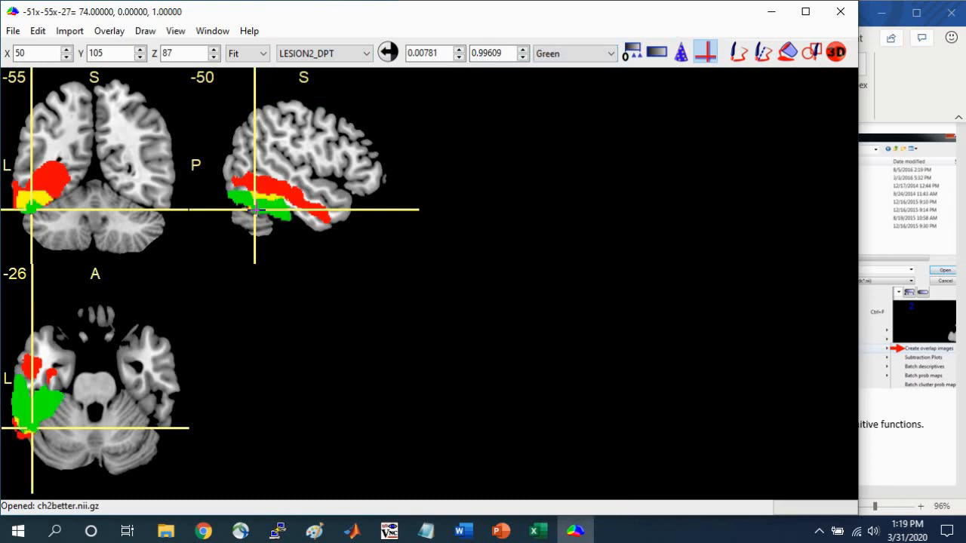
left_click(583, 54)
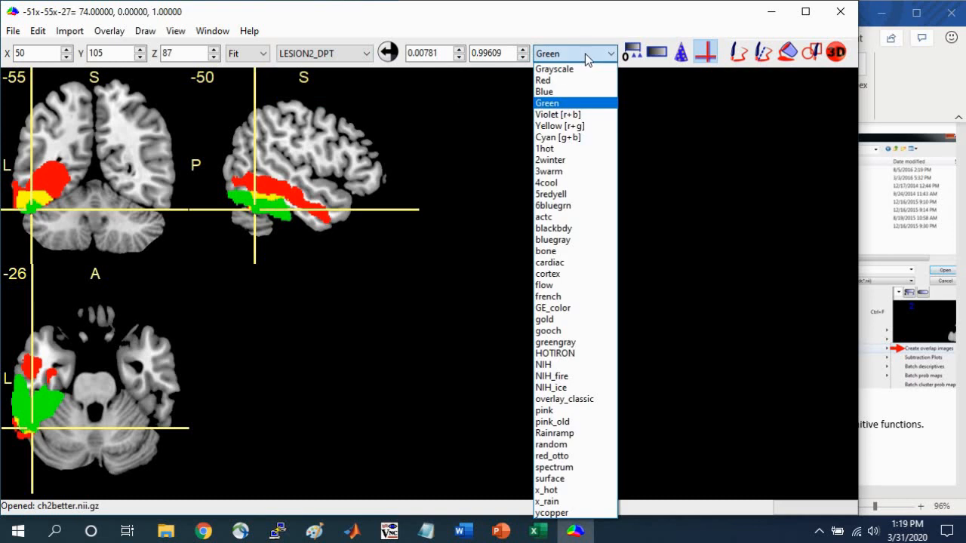
left_click(555, 91)
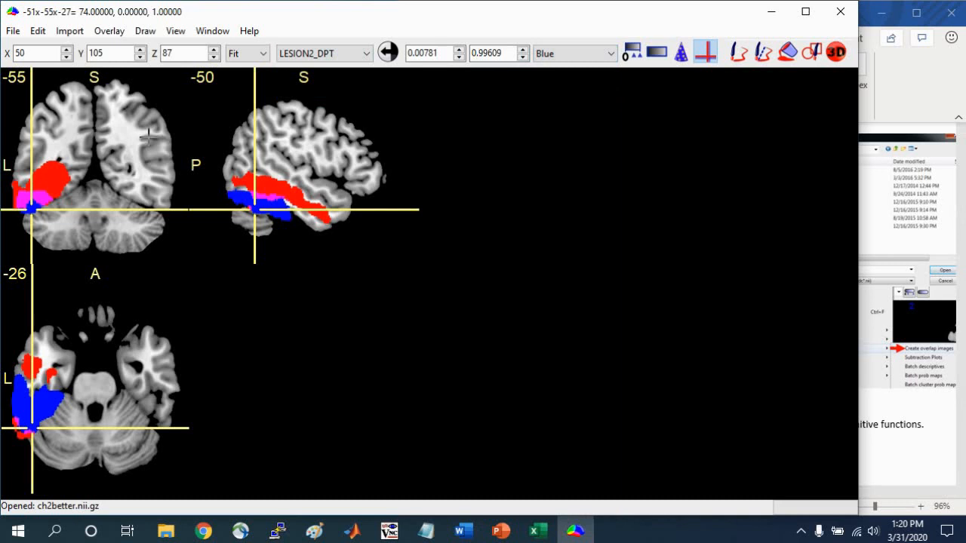
Switch to the Lesion Drawing Guide in Word and read step 5.3, selecting its "COMBINE ALL LESIONS:" heading.
left_click(938, 452)
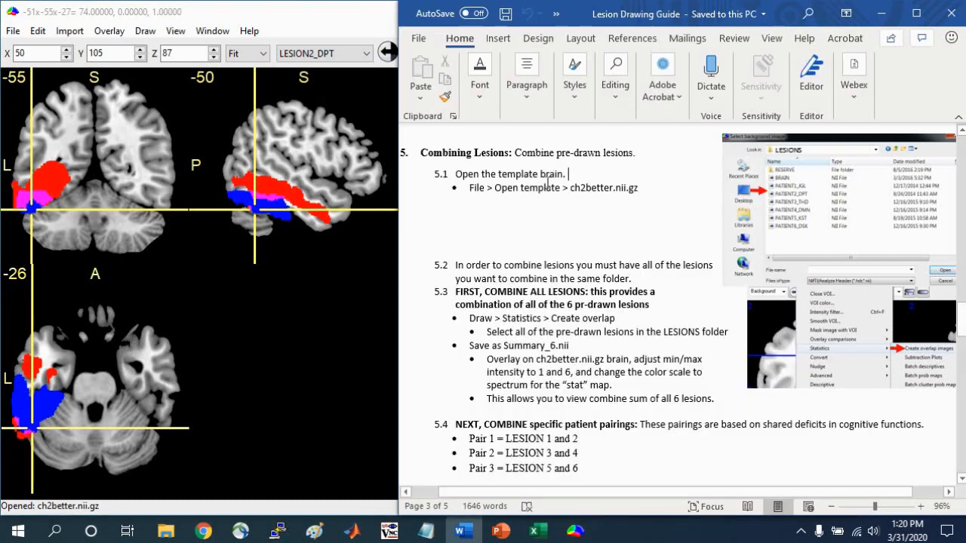
scroll(537, 243, "down", 3)
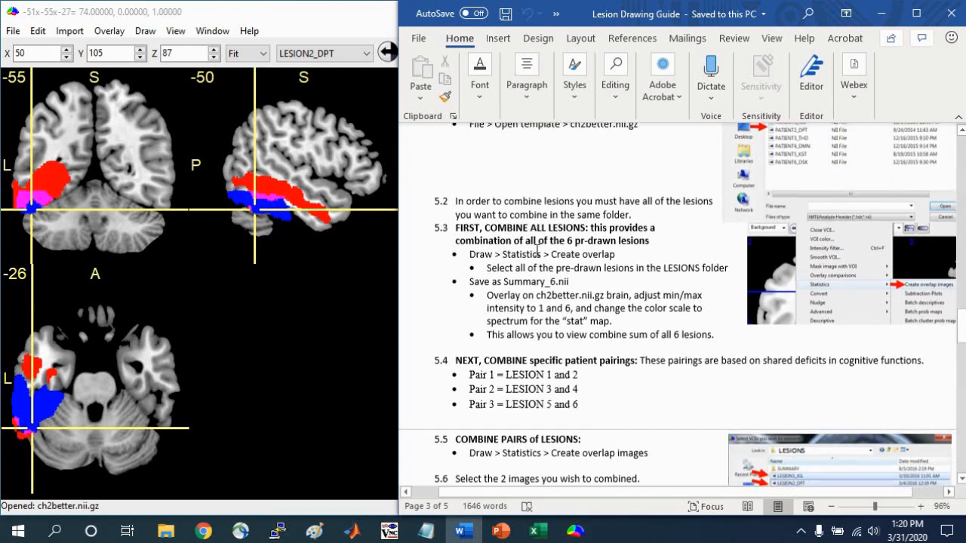
left_click_drag(485, 224, 589, 225)
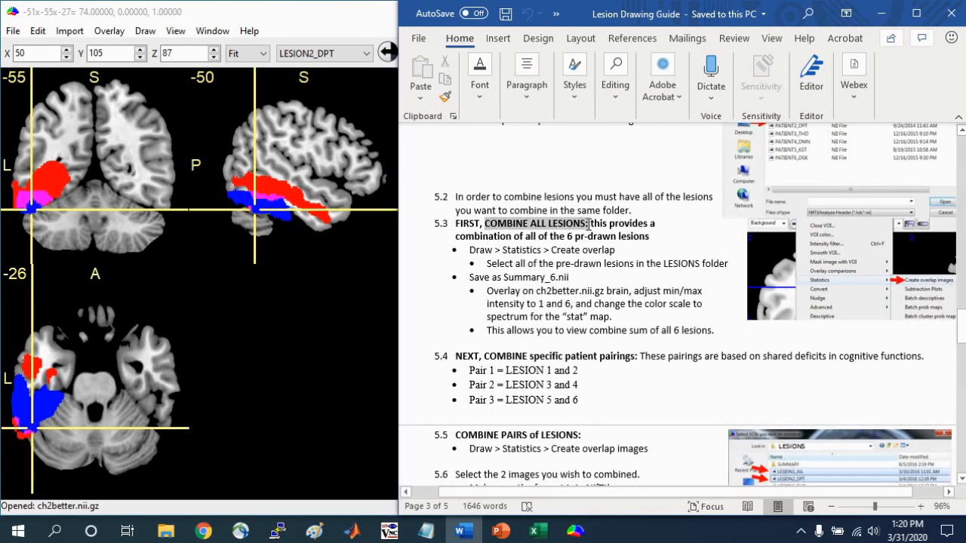
Return to MRIcron and close all overlays on the ch2better template.
left_click(221, 13)
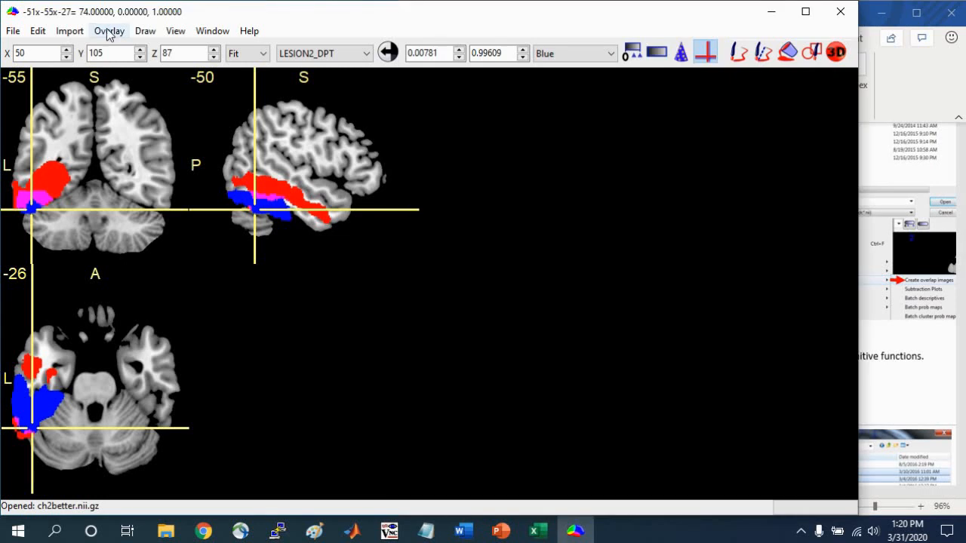
left_click(108, 31)
left_click(111, 66)
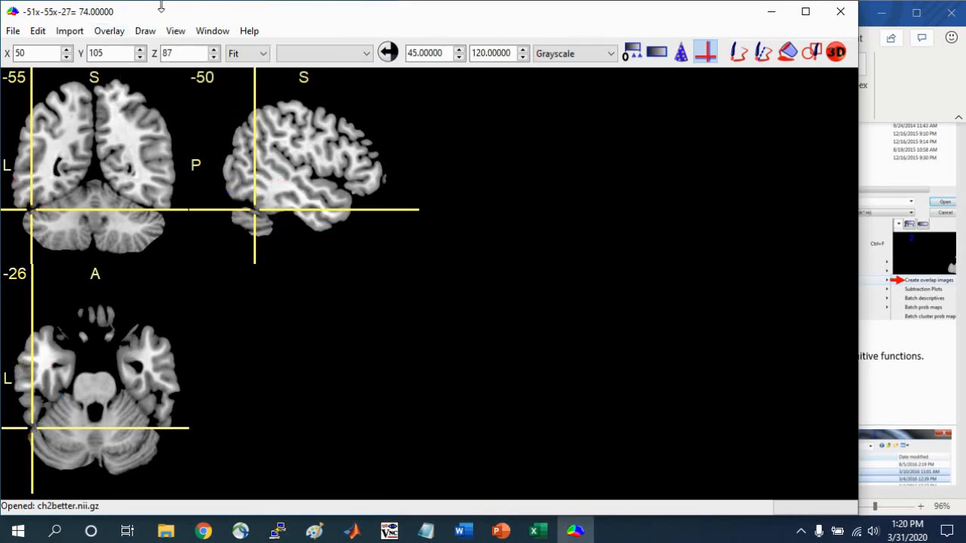
left_click(145, 31)
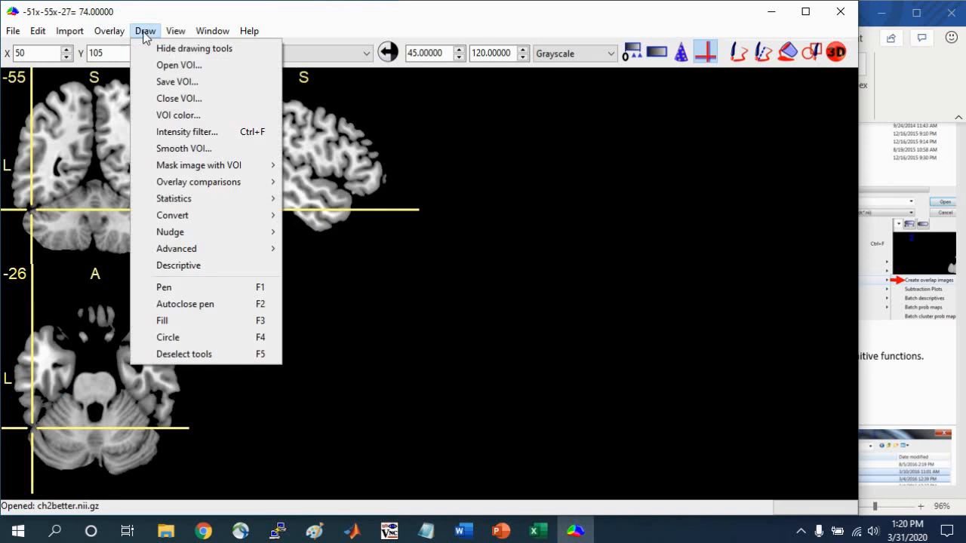
mouse_move(189, 217)
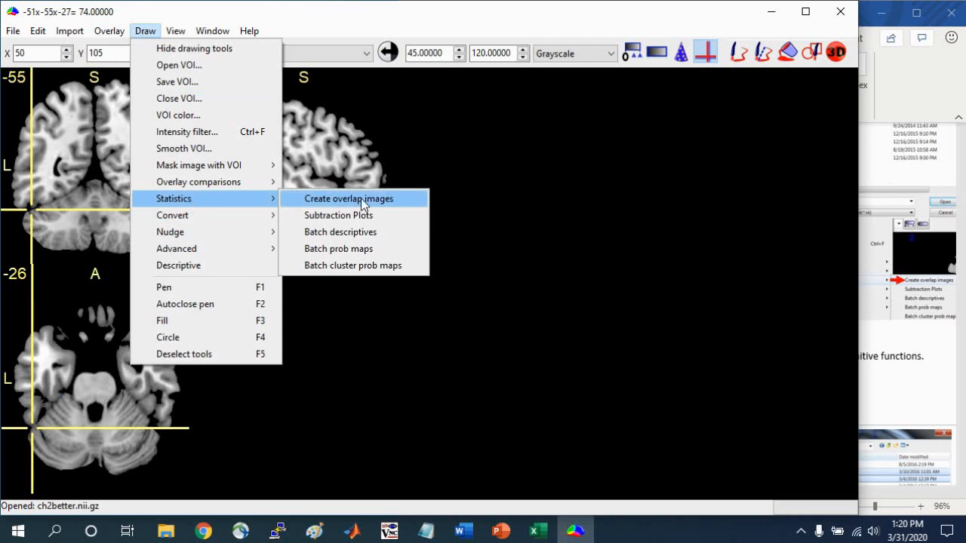
left_click(390, 20)
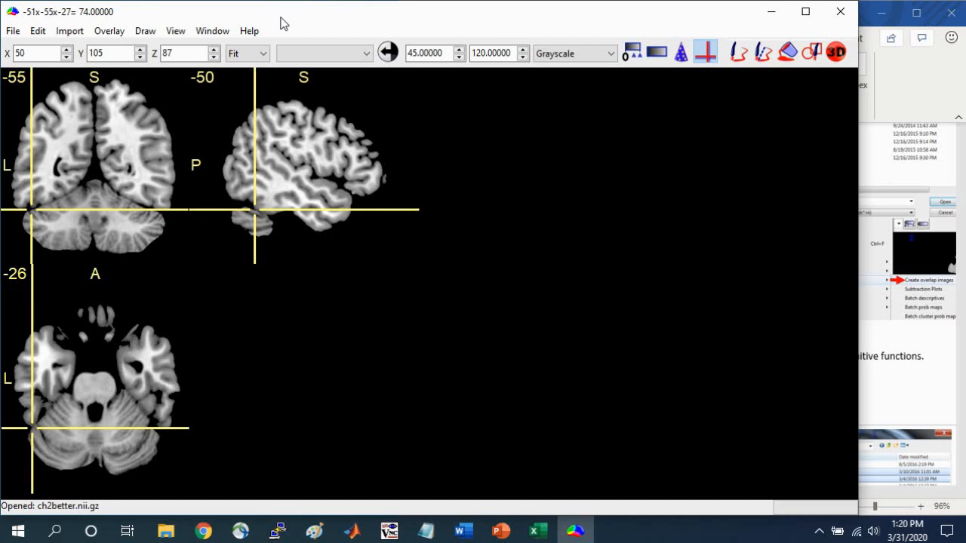
Create an overlap image from the six Neuroimaging files LESION1_JGL through LESION6_DSK in the LESIONS folder.
left_click(146, 34)
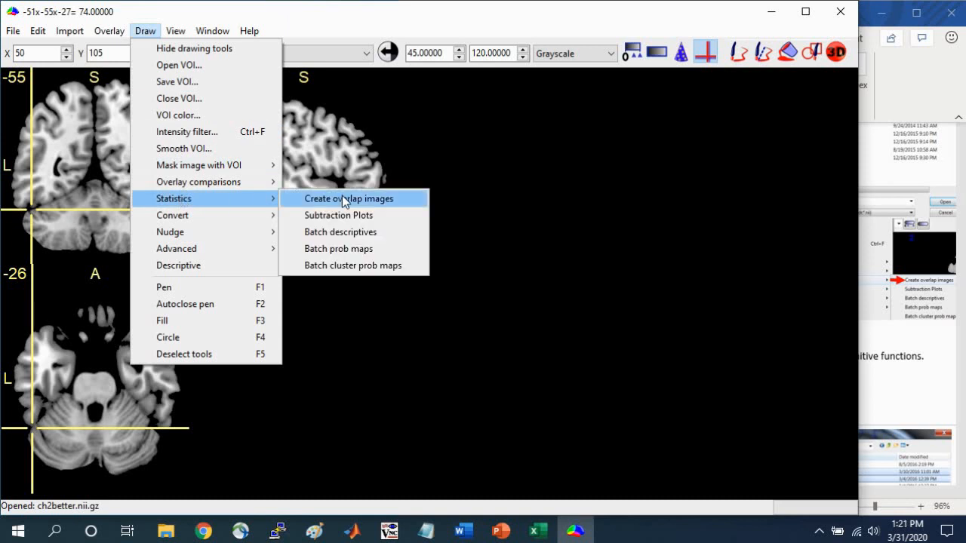
left_click(343, 199)
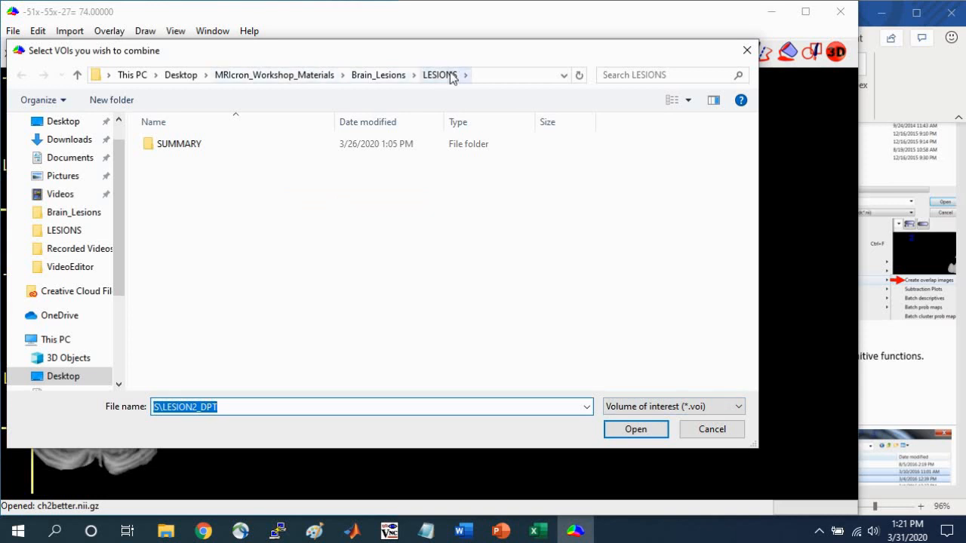
left_click(705, 407)
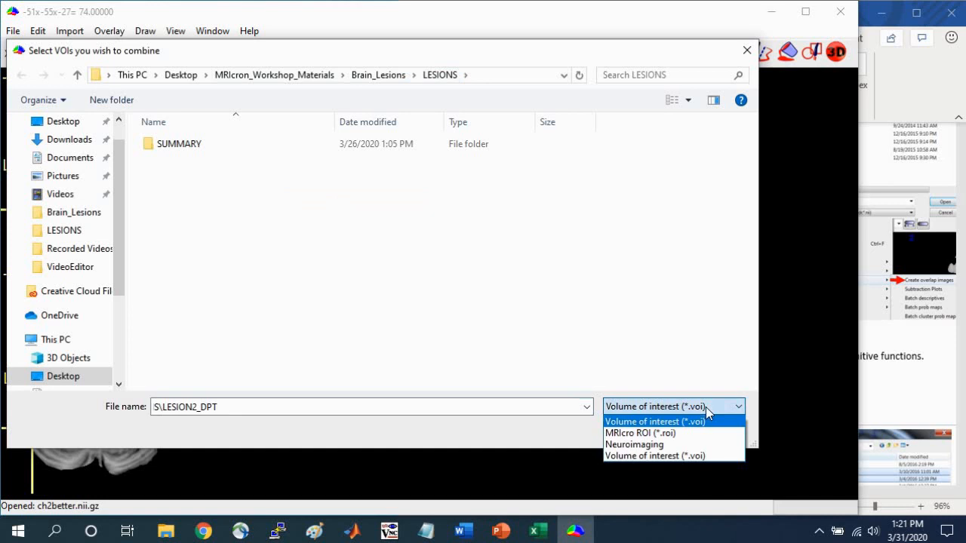
left_click(632, 445)
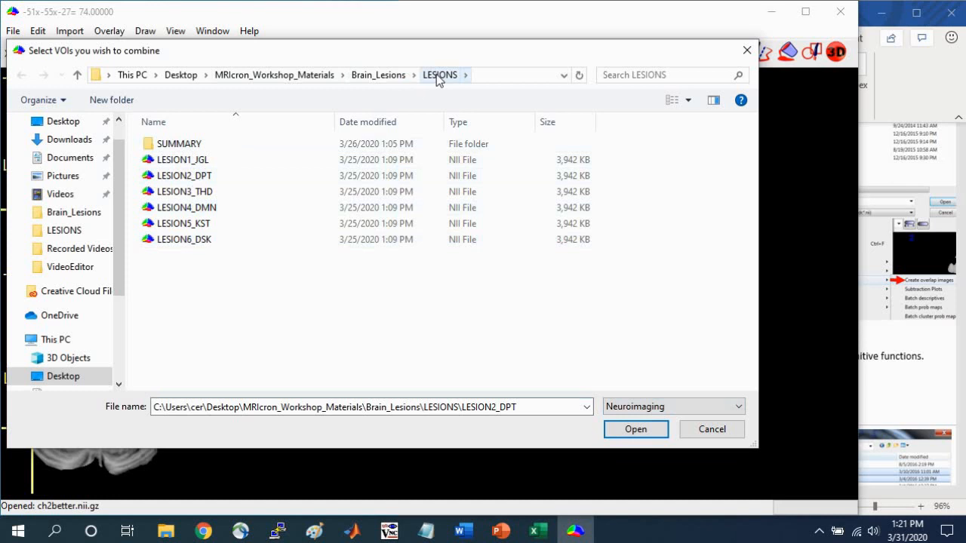
left_click(202, 163)
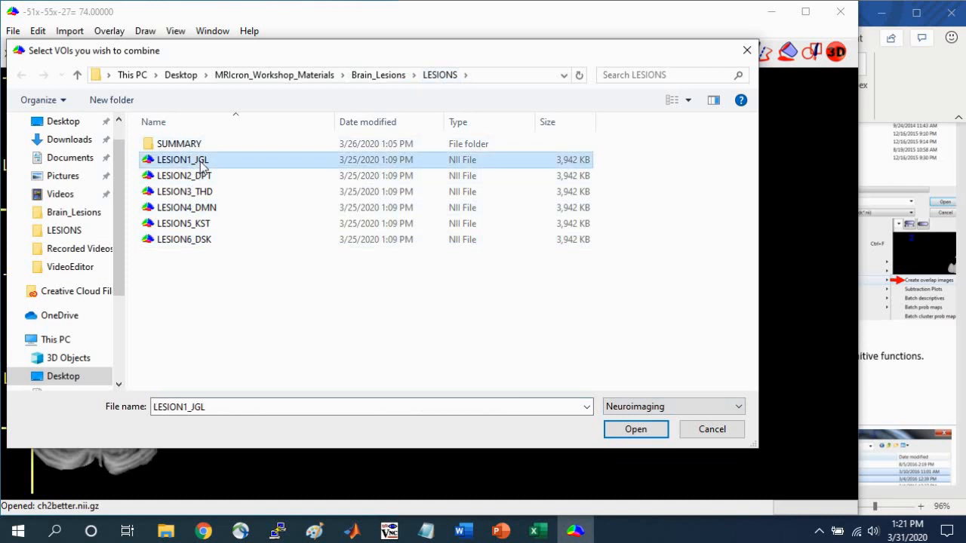
left_click(196, 239, "shift")
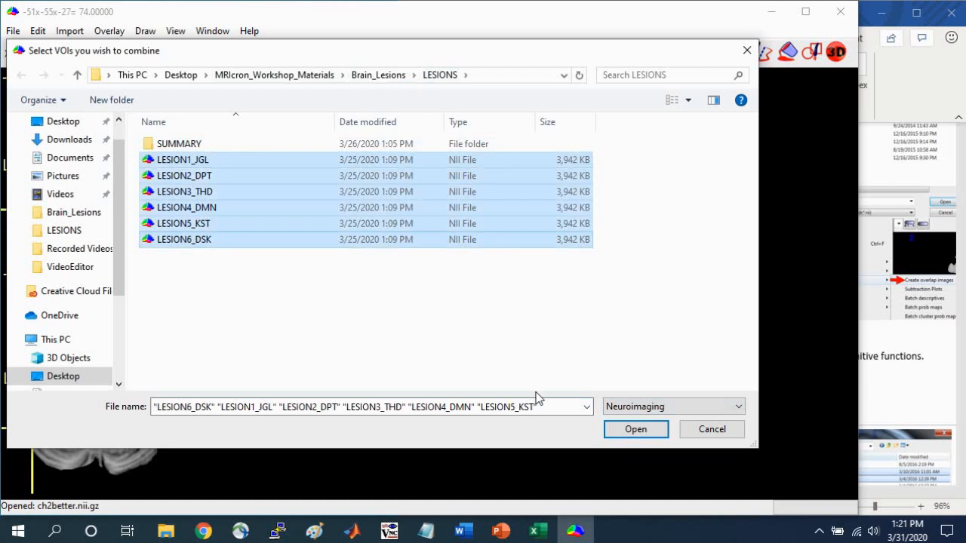
left_click(635, 429)
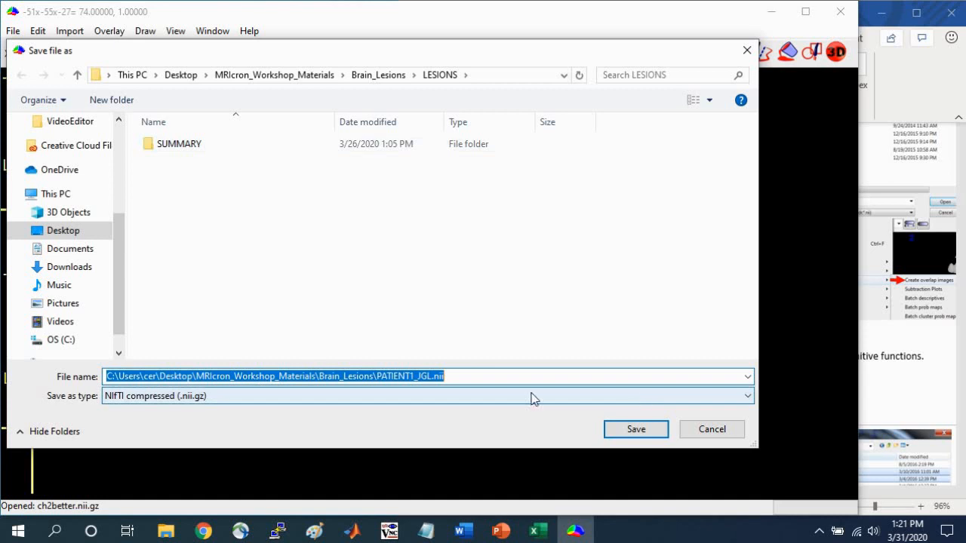
Save the combined lesion image in NIfTI (.nii) format as LESION_SUMMARY6.
left_click(243, 395)
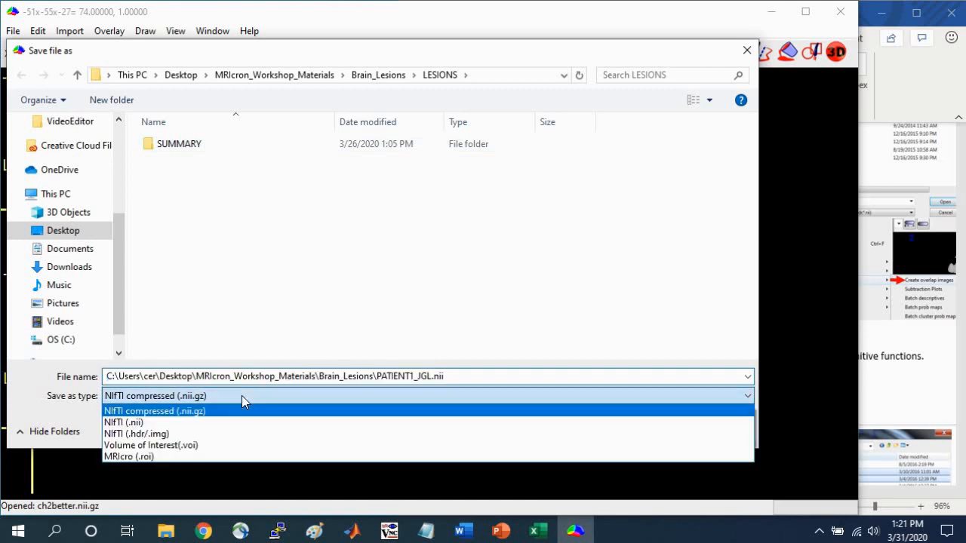
left_click(200, 424)
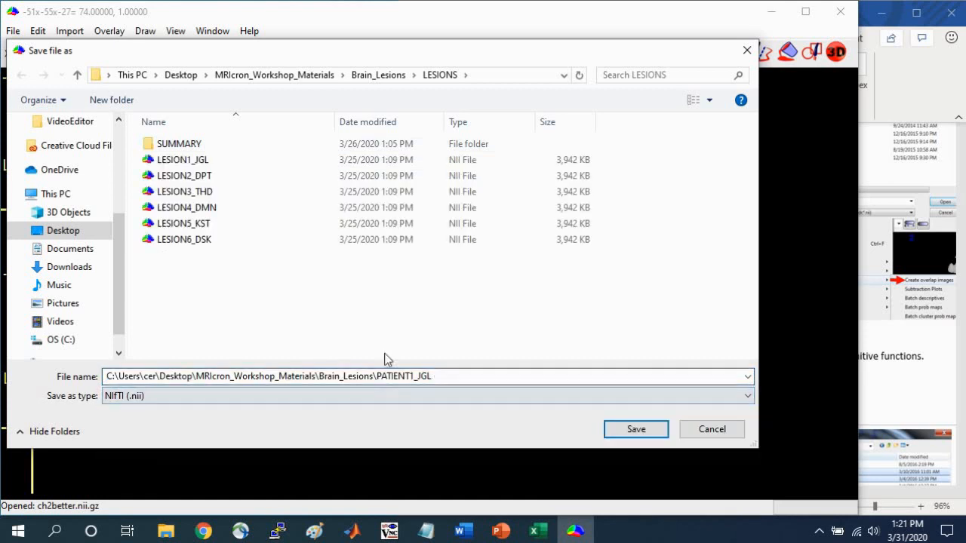
left_click(467, 378)
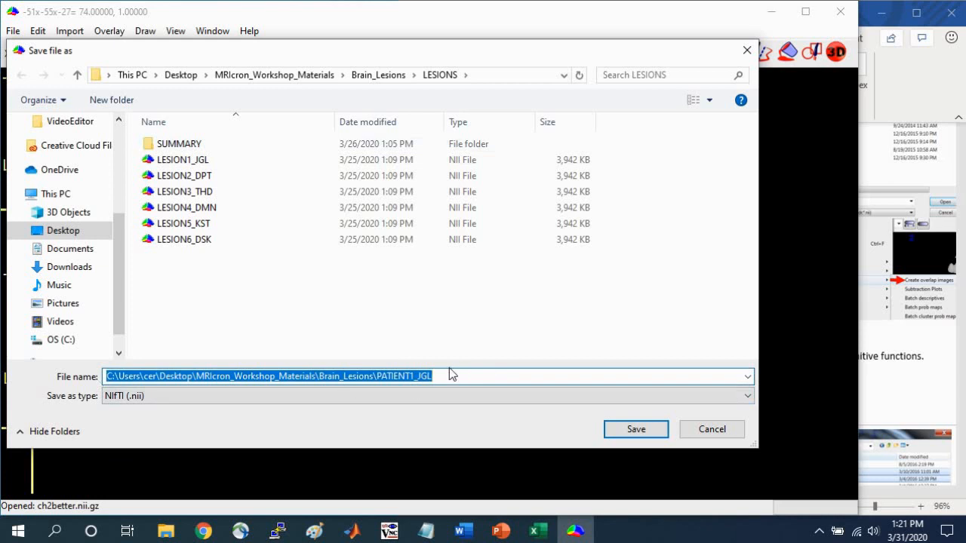
type("LESION_SUMMARY6")
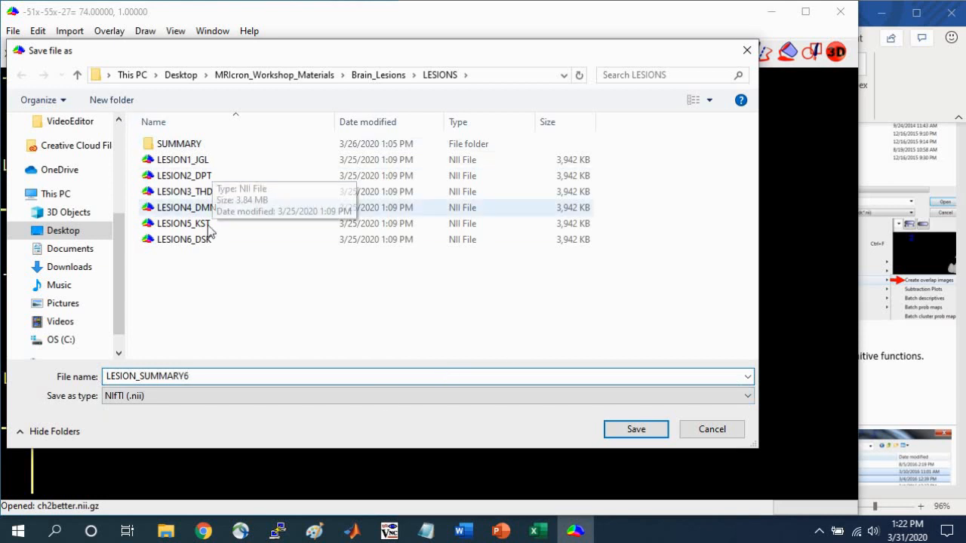
left_click(644, 430)
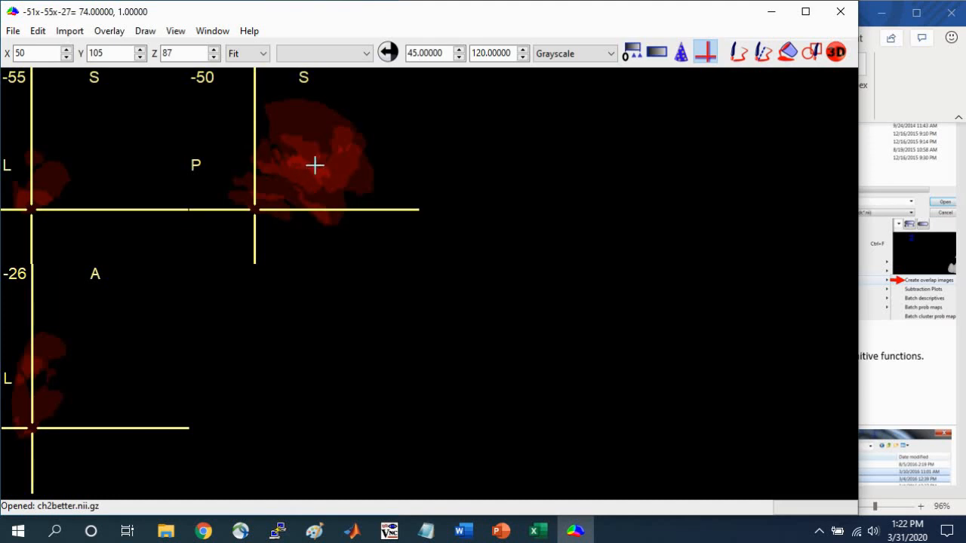
Close the displayed overlays and add LESION_SUMMARY6 as an overlay on the ch2better template.
left_click(109, 31)
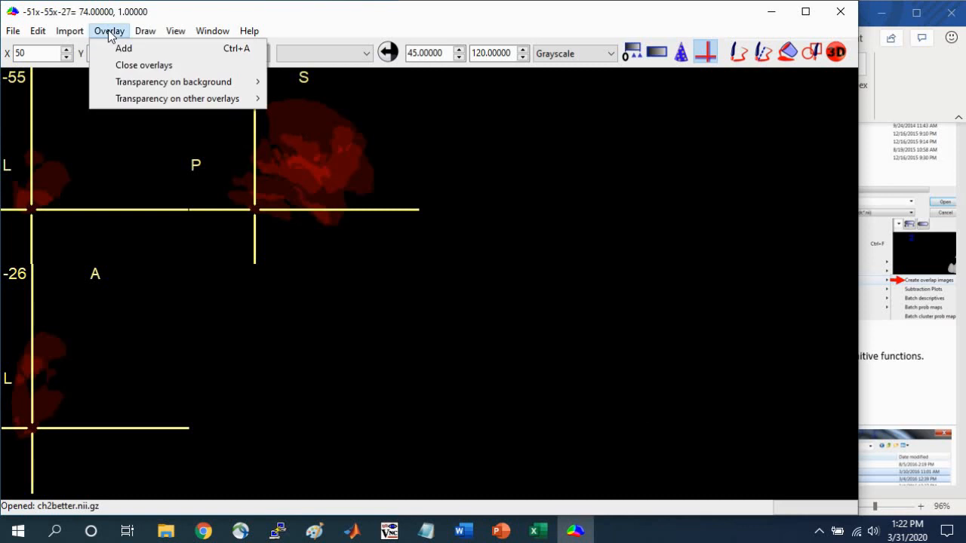
left_click(114, 66)
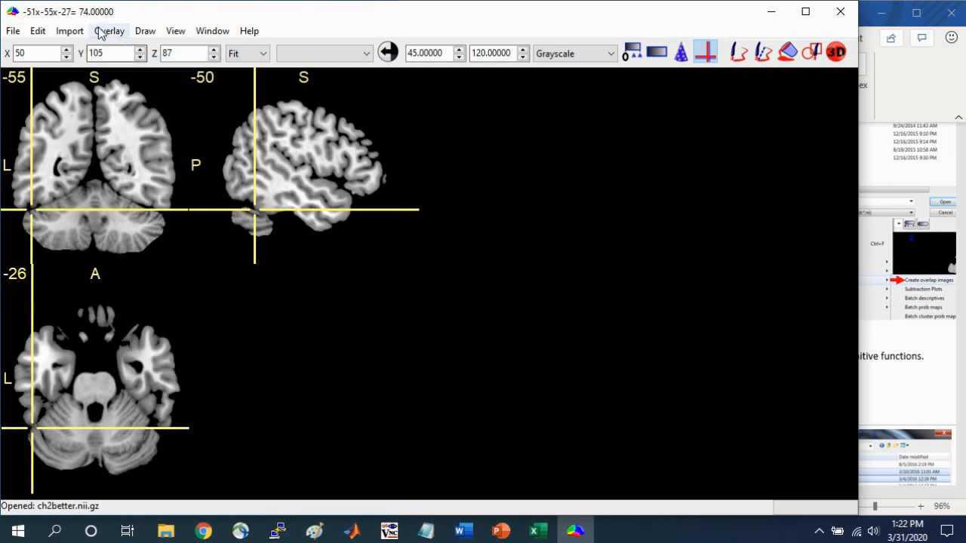
left_click(106, 34)
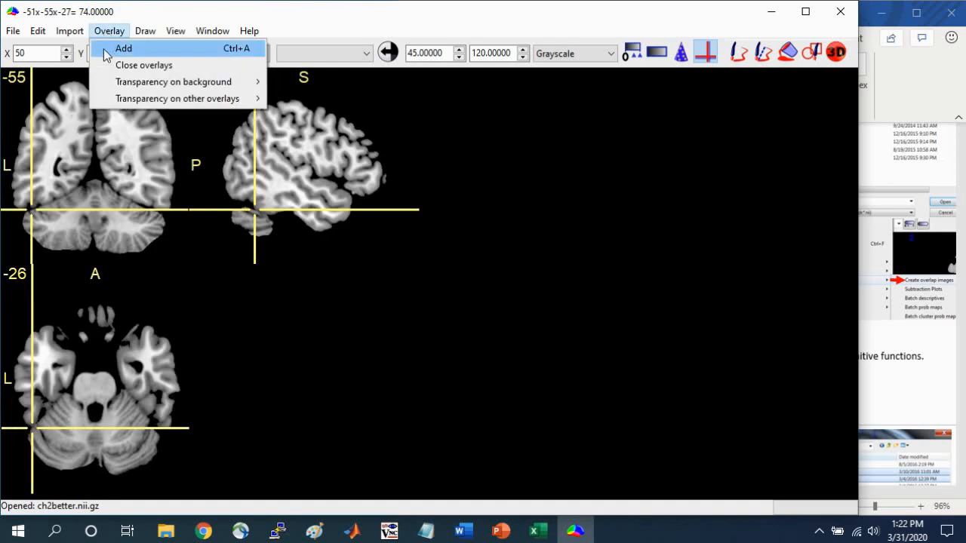
left_click(105, 48)
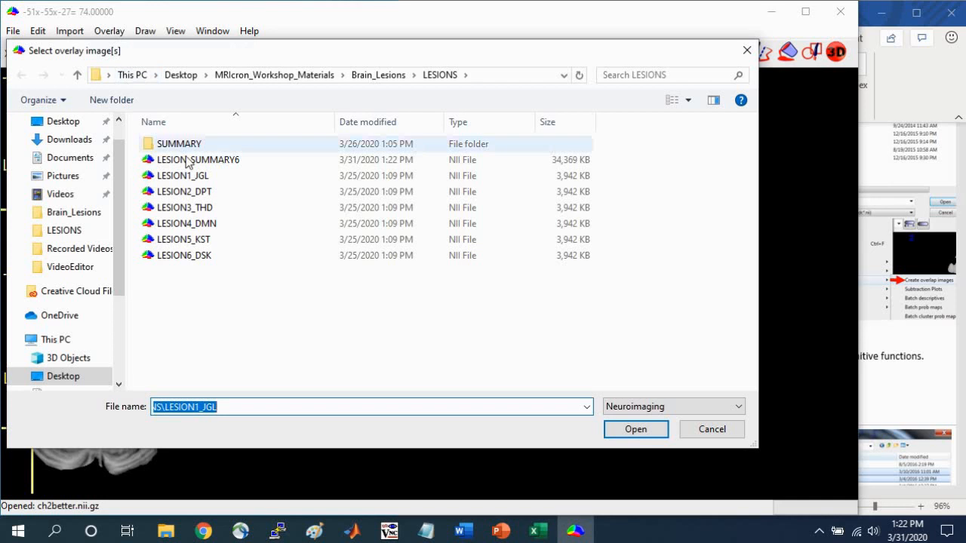
left_click(211, 168)
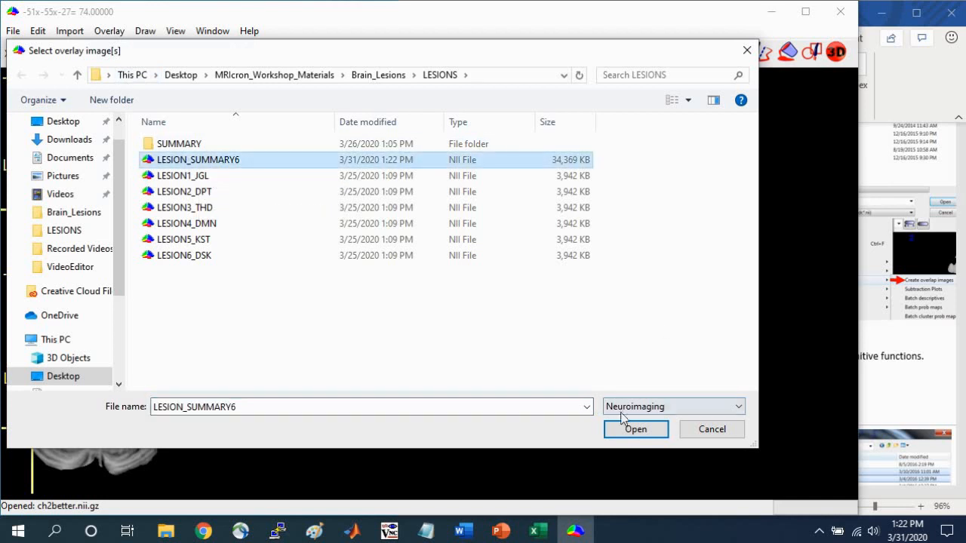
left_click(656, 430)
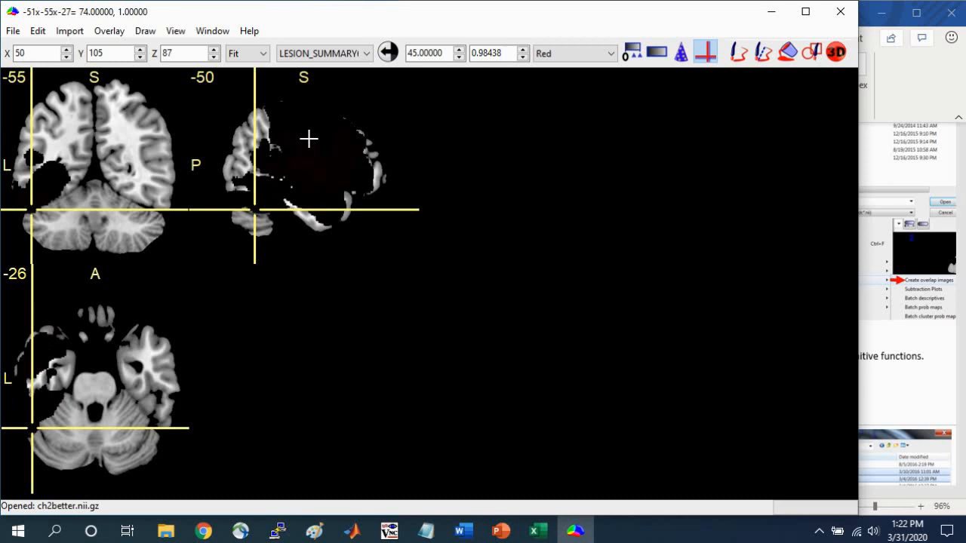
Set the LESION_SUMMARY6 overlay's intensity range to 1–6 and its color scheme to spectrum.
left_click(388, 52)
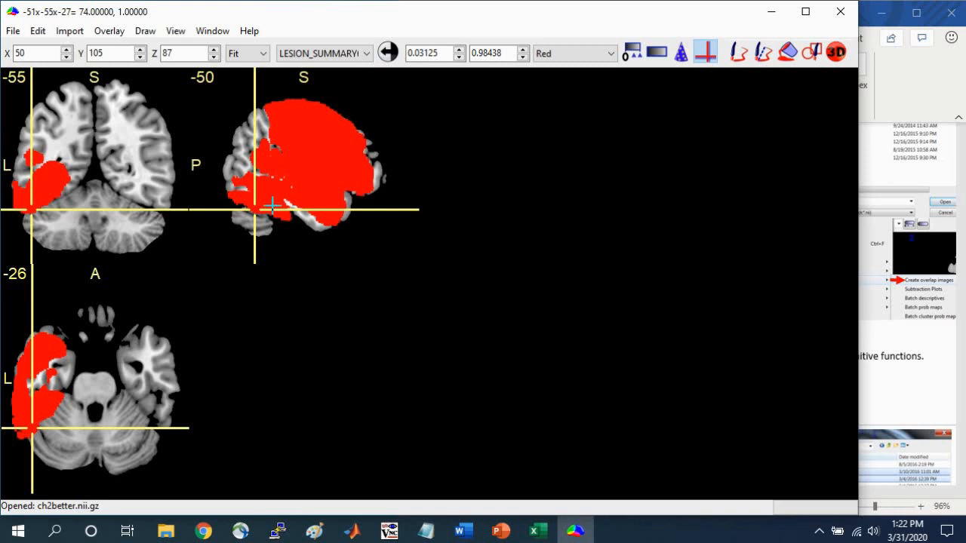
left_click_drag(439, 52, 408, 52)
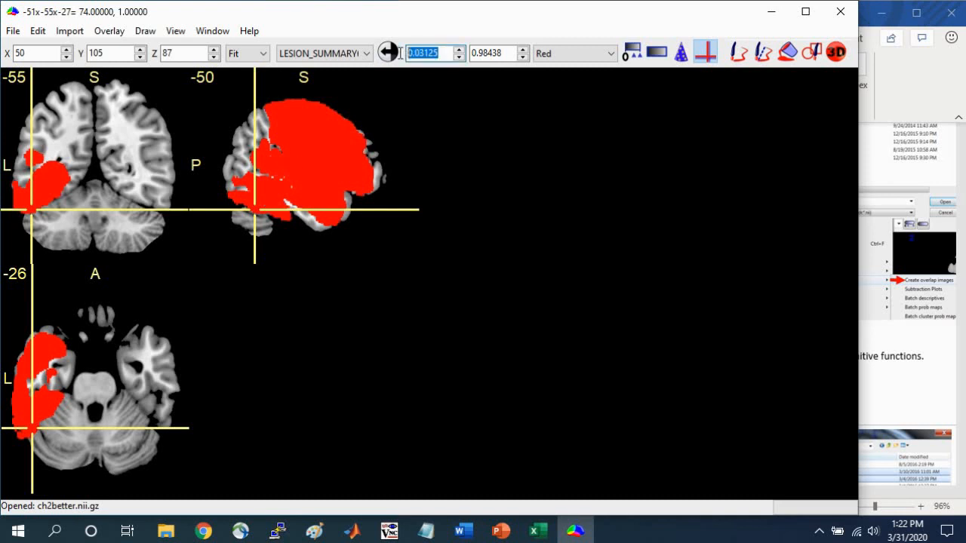
type("1")
key("Tab")
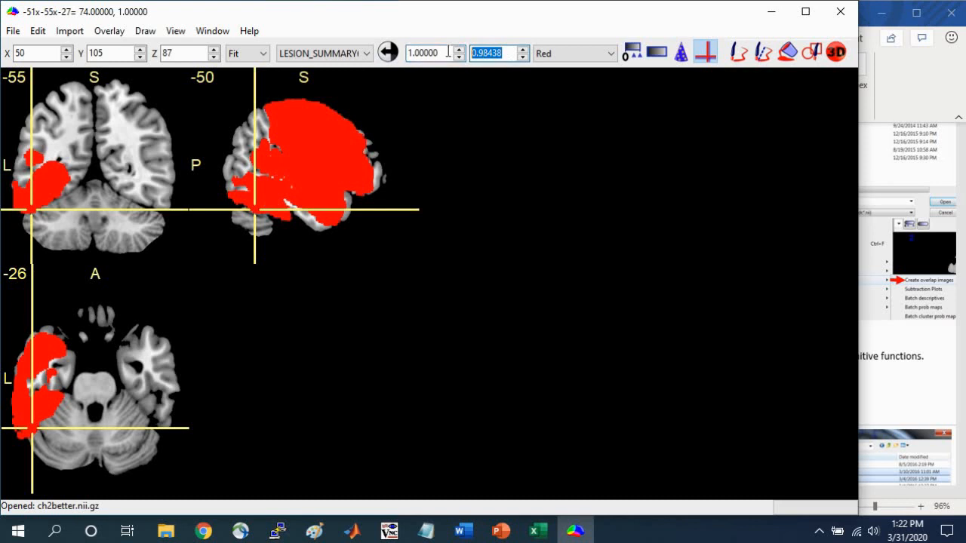
type("6")
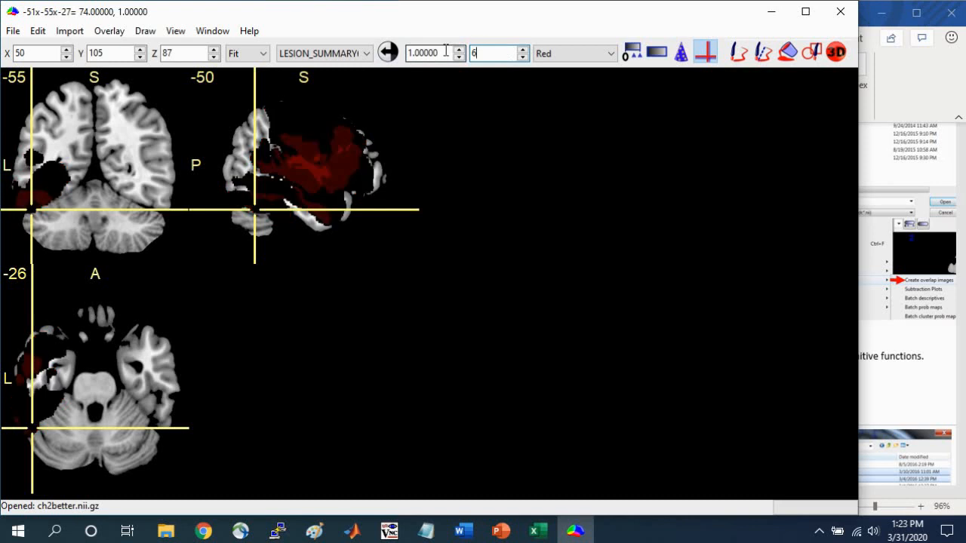
left_click(566, 54)
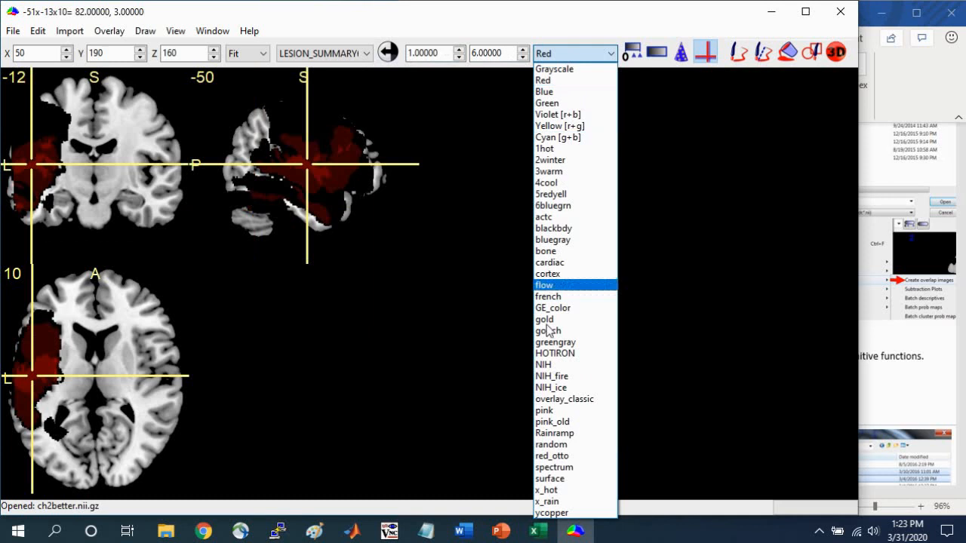
left_click(567, 468)
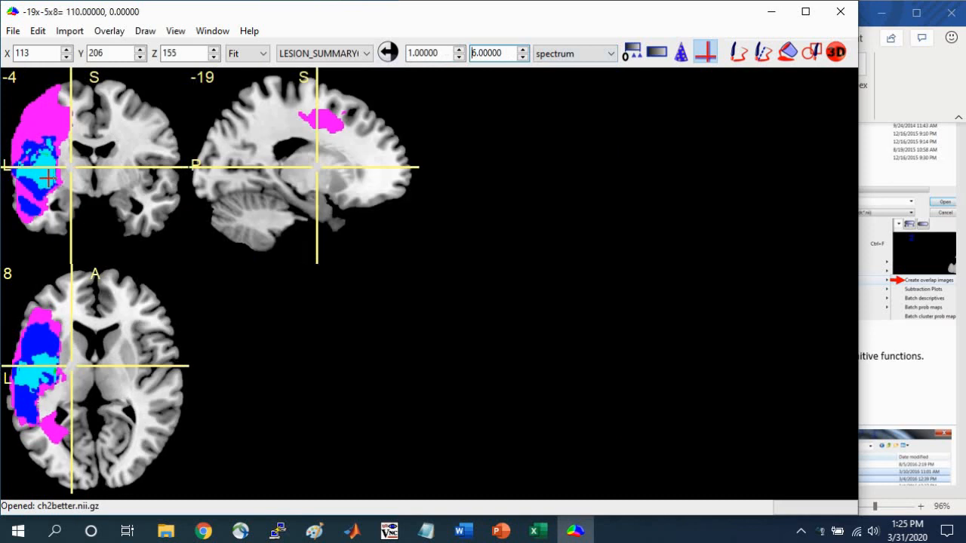
Move the crosshair through the differently colored overlap areas on the coronal slice to read how many lesions overlap at each point.
left_click(76, 84)
left_click_drag(76, 85, 52, 151)
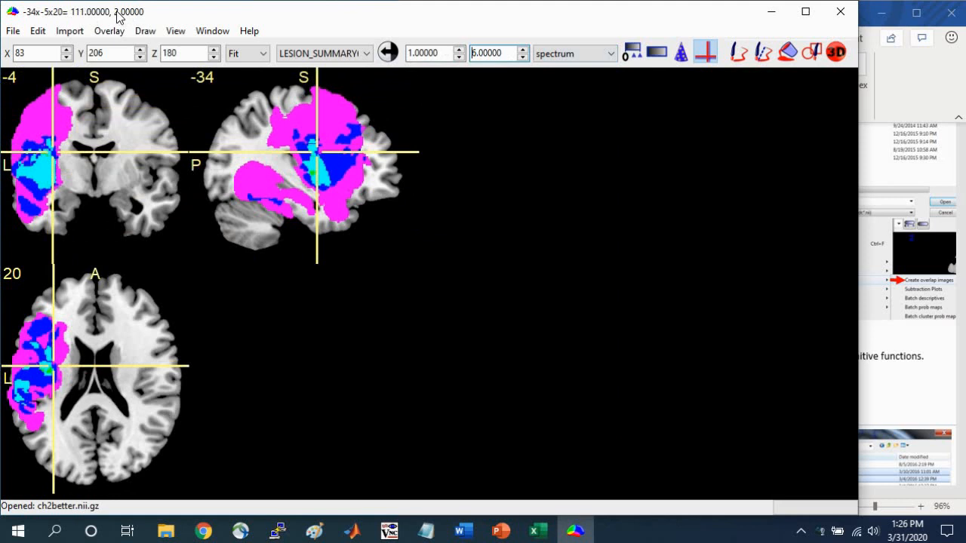
left_click_drag(65, 132, 31, 143)
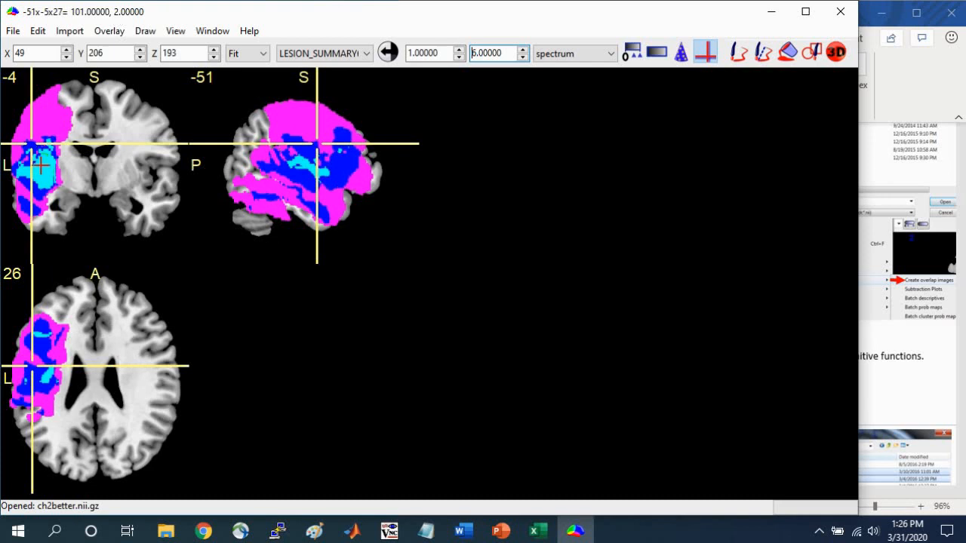
left_click(46, 142)
mouse_move(46, 143)
left_mouse_down()
mouse_move(46, 133)
mouse_move(47, 154)
left_mouse_up()
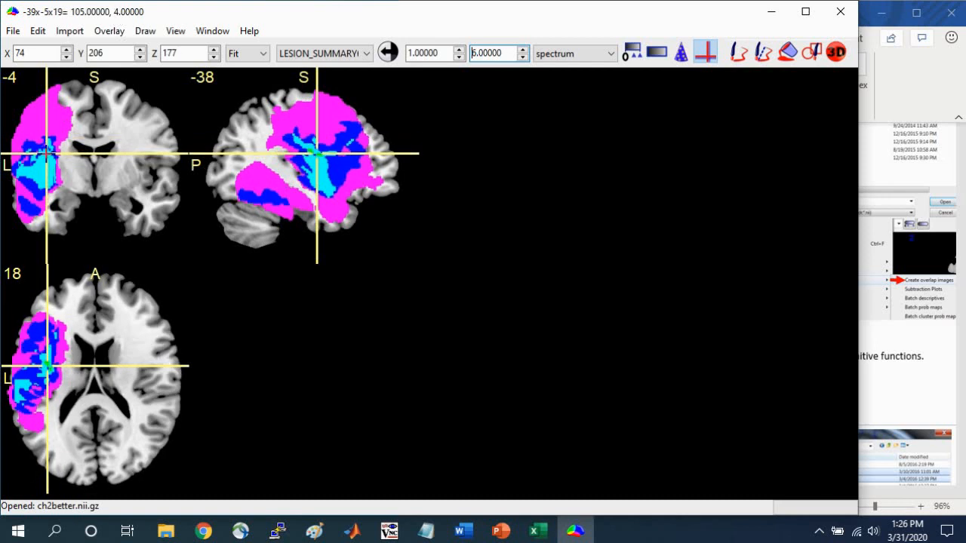
Lower the overlay's maximum intensity to 4 and place the crosshair in the small red maximum-overlap area.
left_click(523, 57)
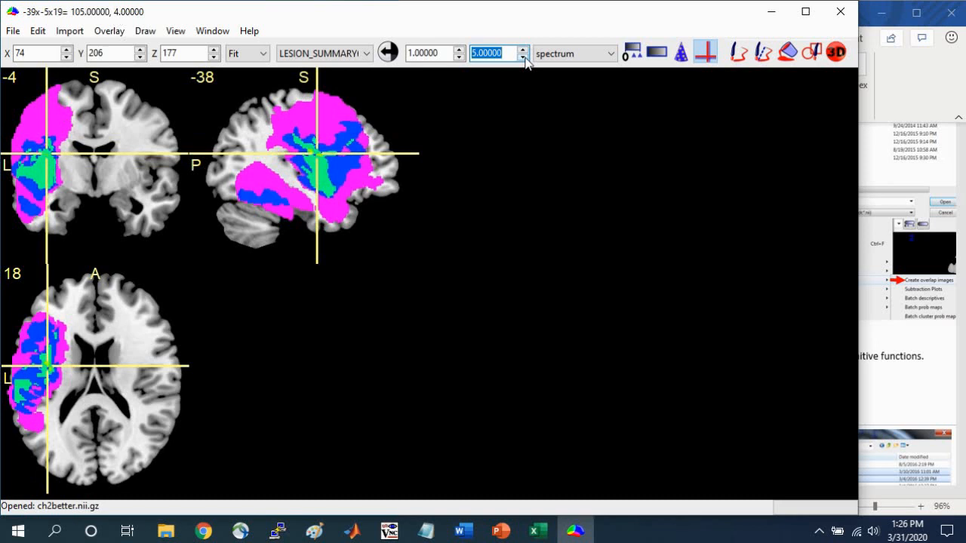
left_click(523, 58)
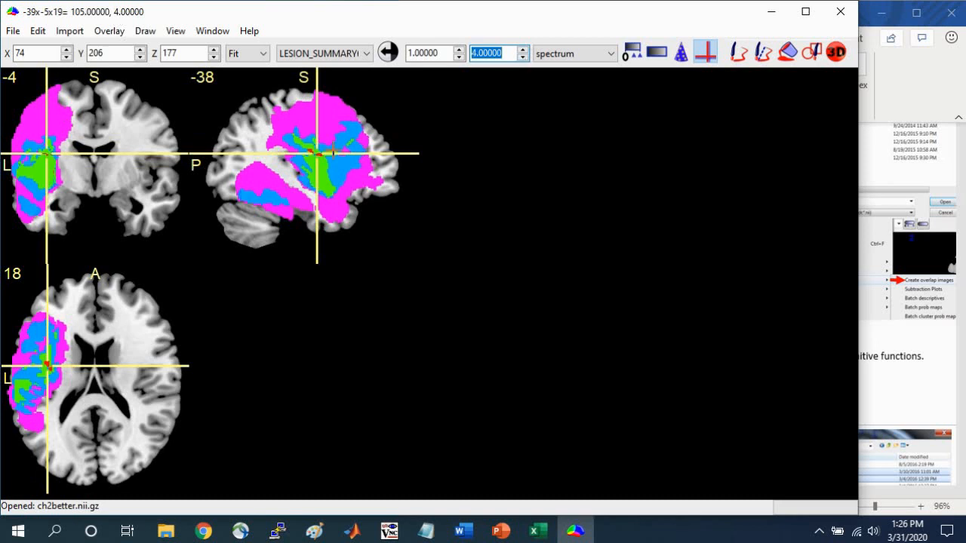
left_click(46, 363)
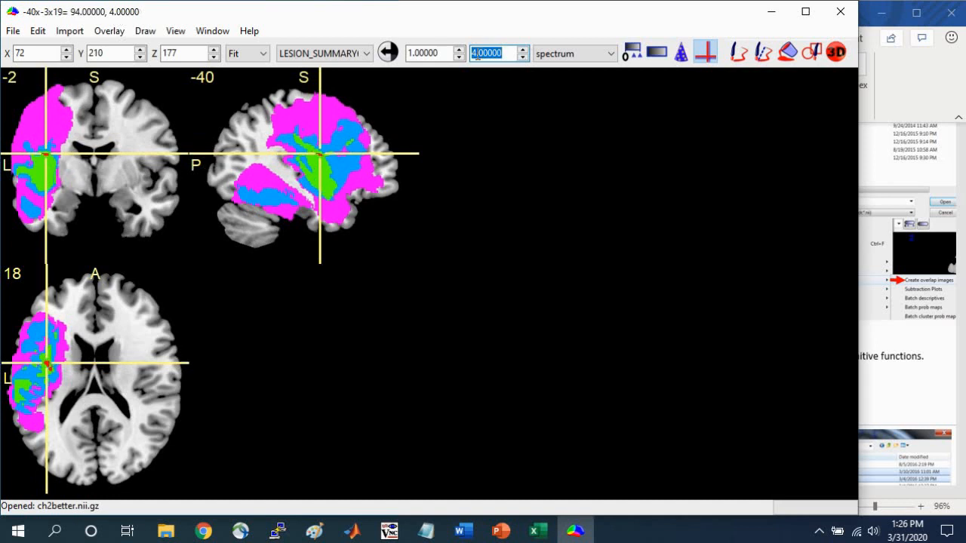
left_click_drag(44, 154, 46, 154)
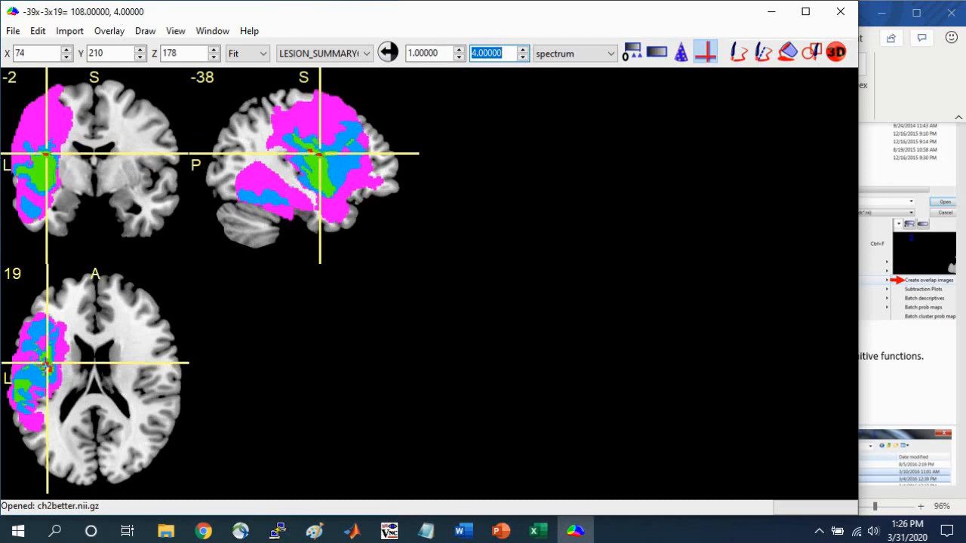
left_click(46, 366)
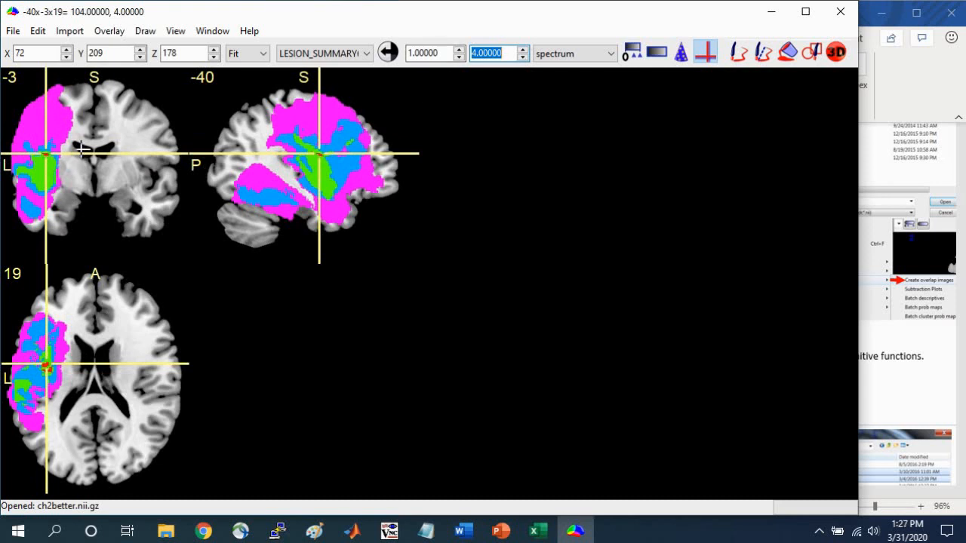
Raise the overlay's minimum intensity to 4 and place the crosshair on the remaining overlap area in the coronal slice.
left_click(460, 50)
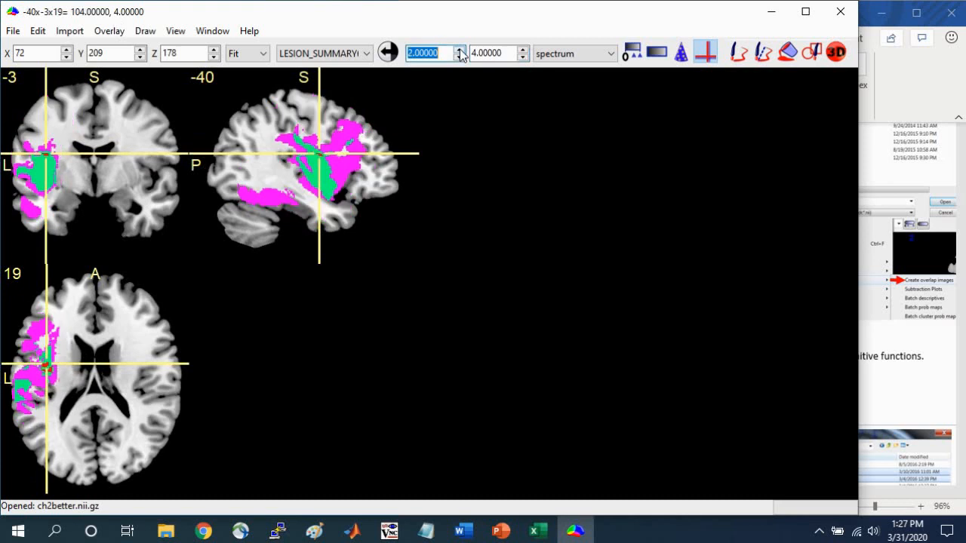
left_click(459, 50)
left_click(460, 49)
mouse_move(45, 154)
left_mouse_down()
mouse_move(39, 205)
mouse_move(46, 128)
mouse_move(42, 188)
mouse_move(44, 155)
left_mouse_up()
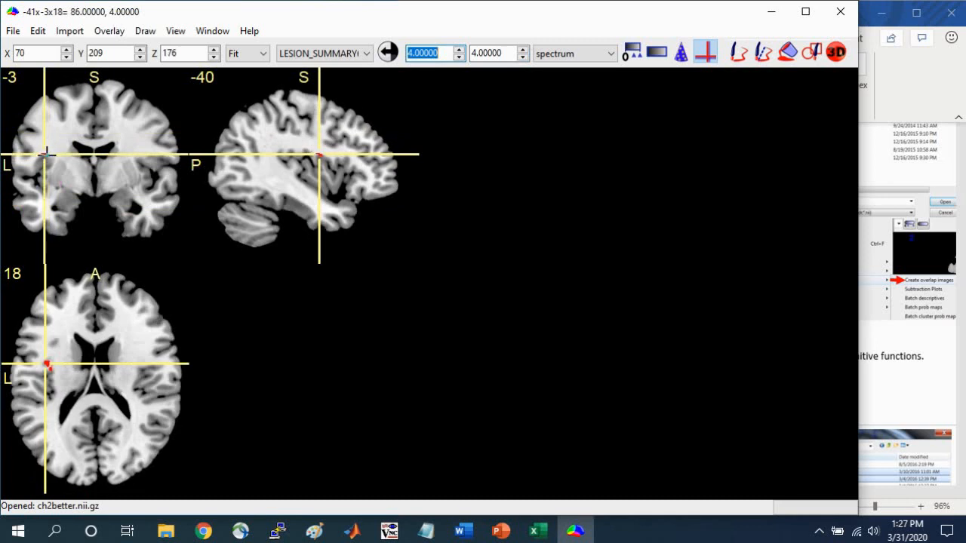
Set both the minimum and maximum intensity of the LESION_SUMMARY6 overlay to 5.
left_click(459, 49)
left_click(522, 49)
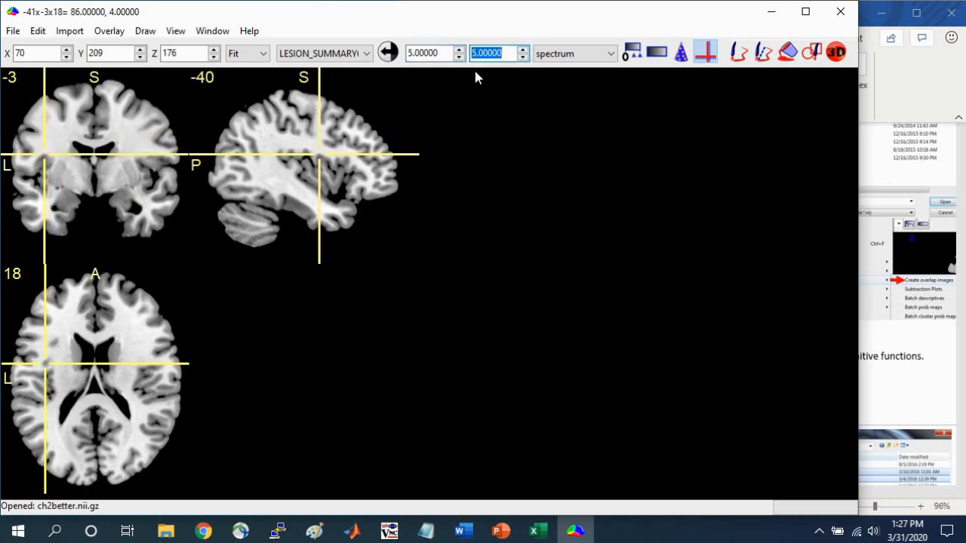
Set the overlay's intensity range to a minimum of 1 and maximum of 4, and move the crosshair onto the small red overlap area.
left_click_drag(75, 87, 79, 170)
left_click_drag(80, 174, 81, 105)
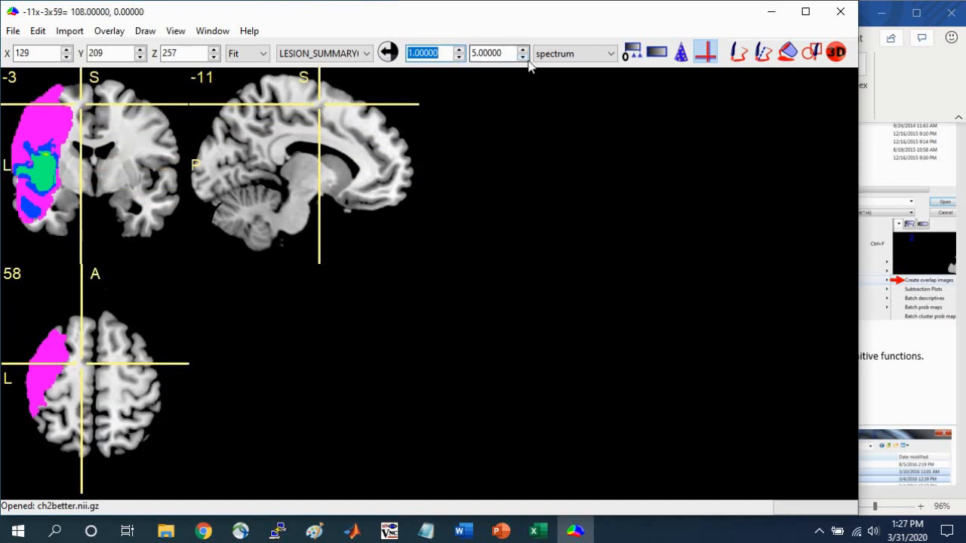
left_click(522, 58)
left_click_drag(77, 163, 39, 161)
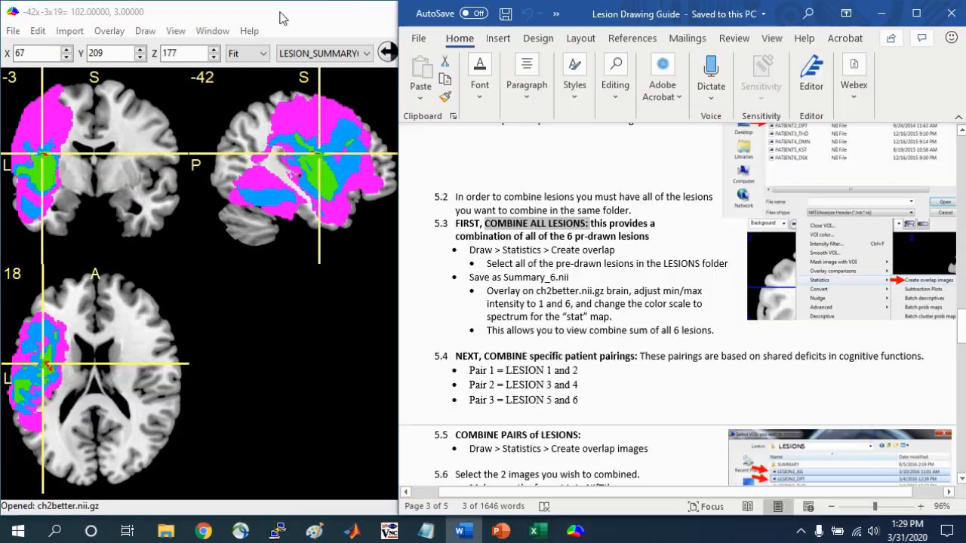
Bring up the Brain_Lesions folder window and fit it beside the Lesion Drawing Guide.
left_click(283, 17)
key("super+Left")
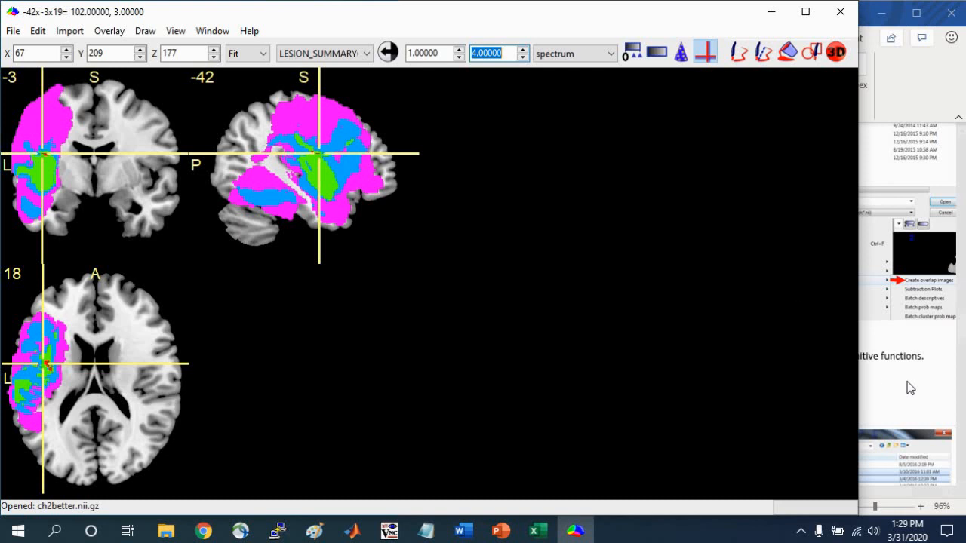
scroll(506, 273, "down", 2)
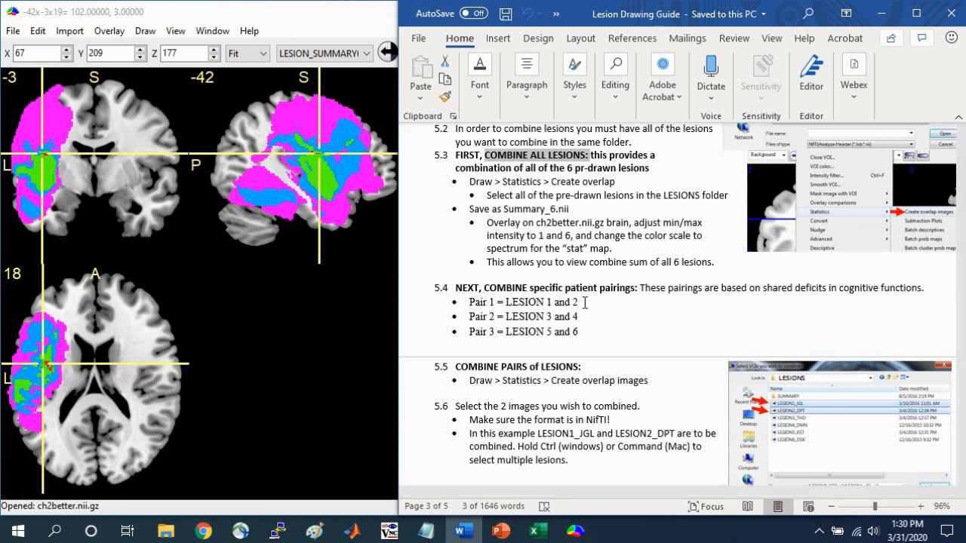
mouse_move(165, 530)
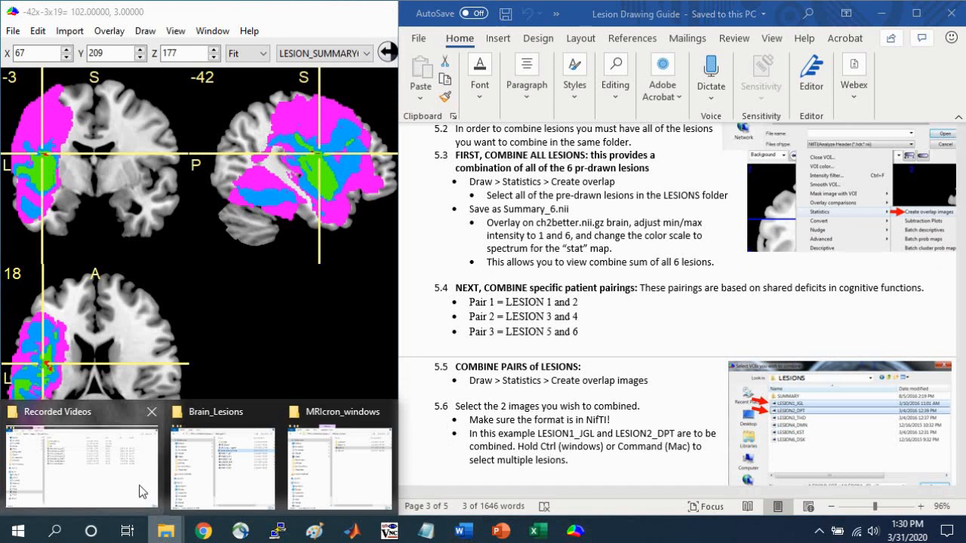
left_click(219, 464)
left_click_drag(528, 34, 196, 23)
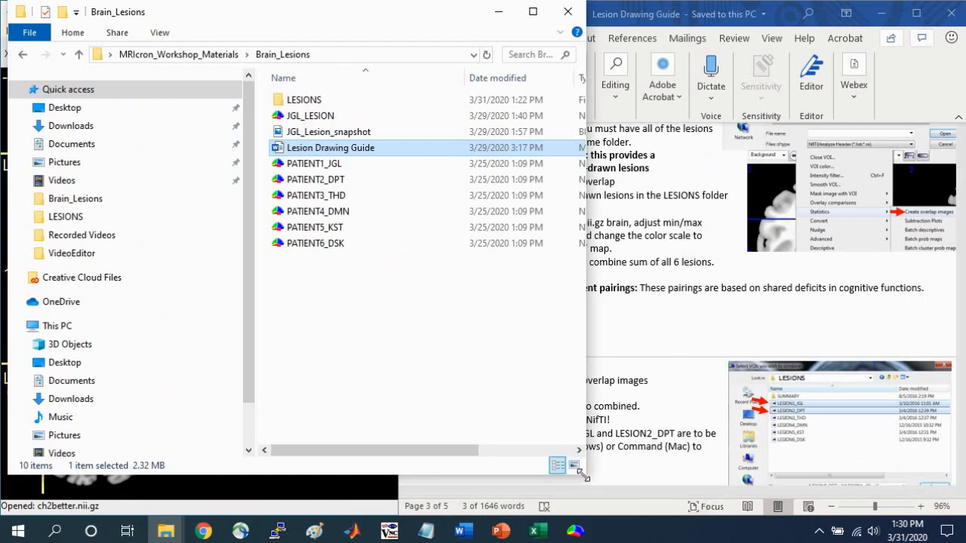
left_click_drag(581, 475, 429, 510)
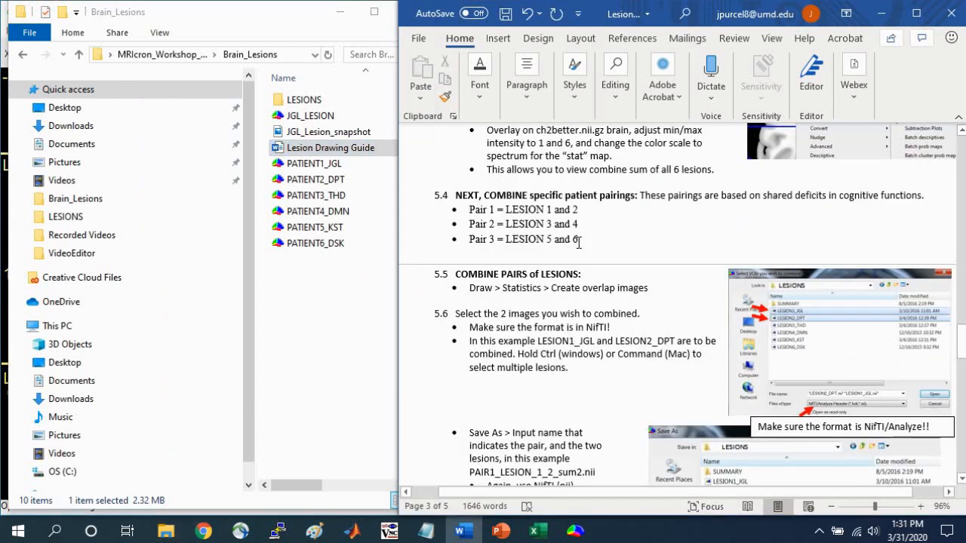
Check the guide's instructions for combining lesion pairs, and close all overlays in MRIcron.
scroll(579, 243, "up", 2)
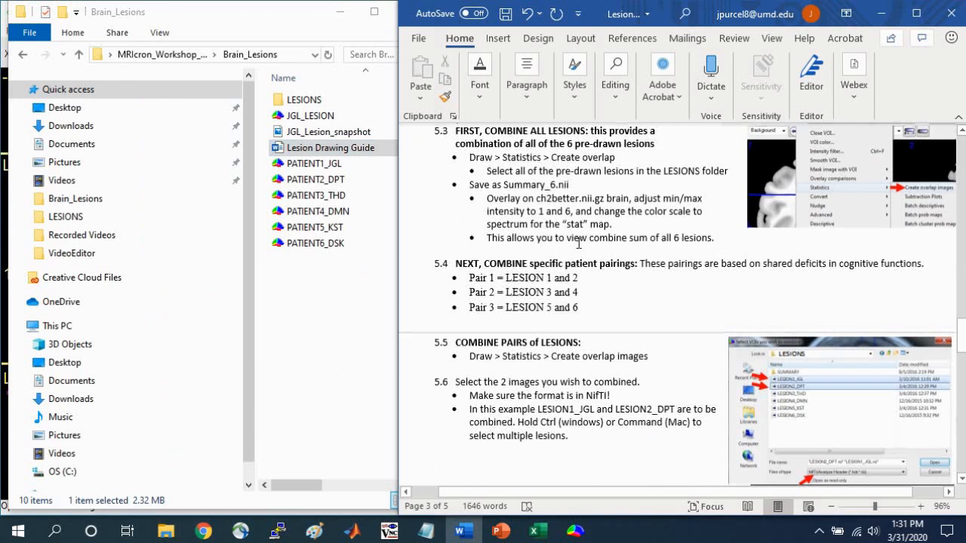
scroll(578, 243, "up", 1)
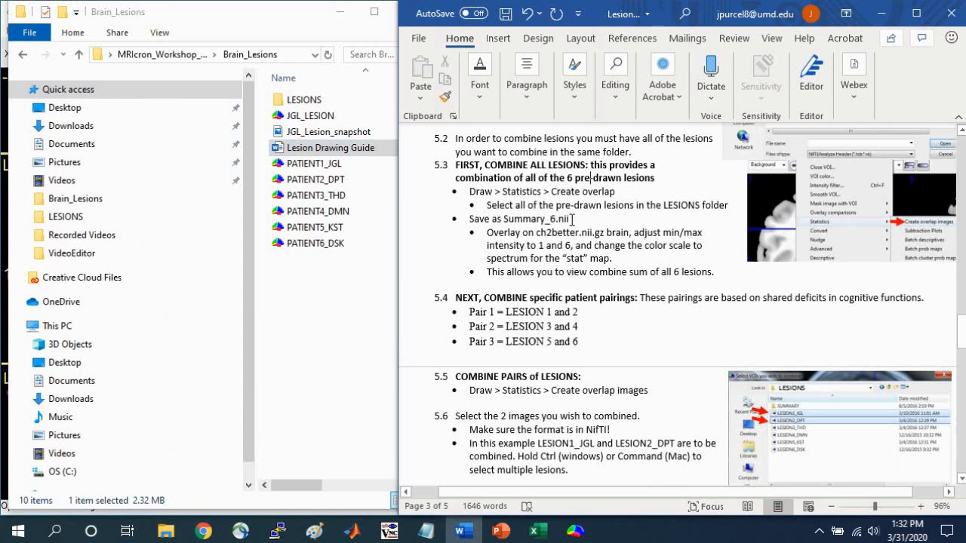
scroll(572, 219, "down", 5)
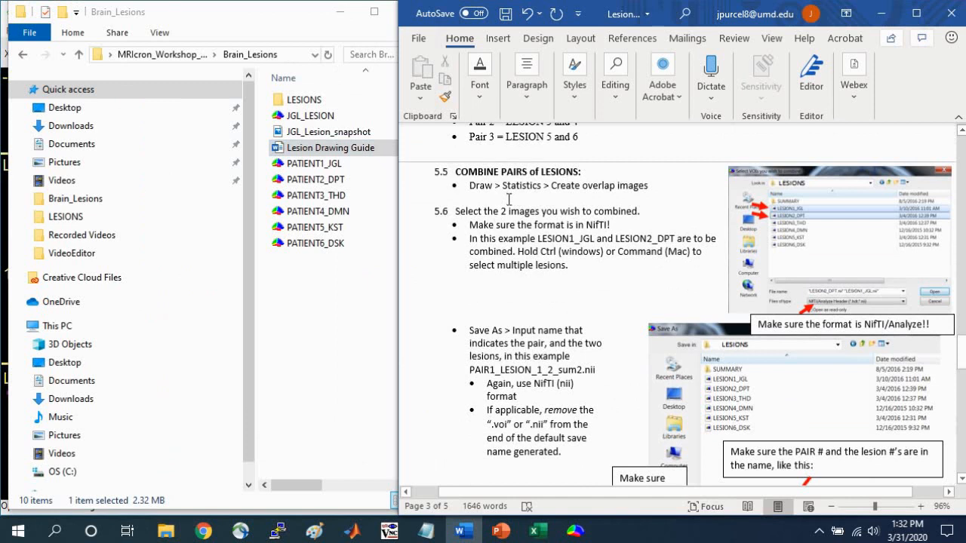
left_click(4, 54)
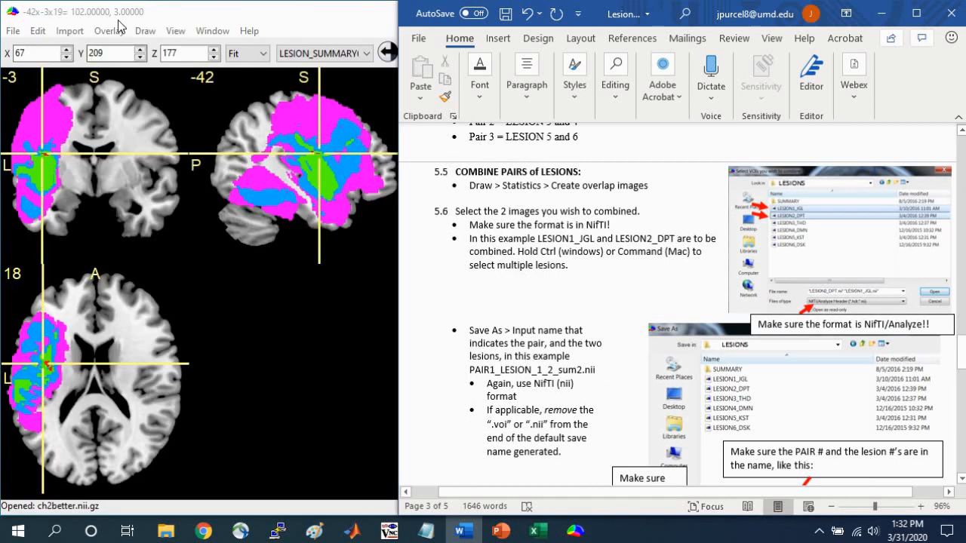
left_click(202, 18)
left_click(109, 31)
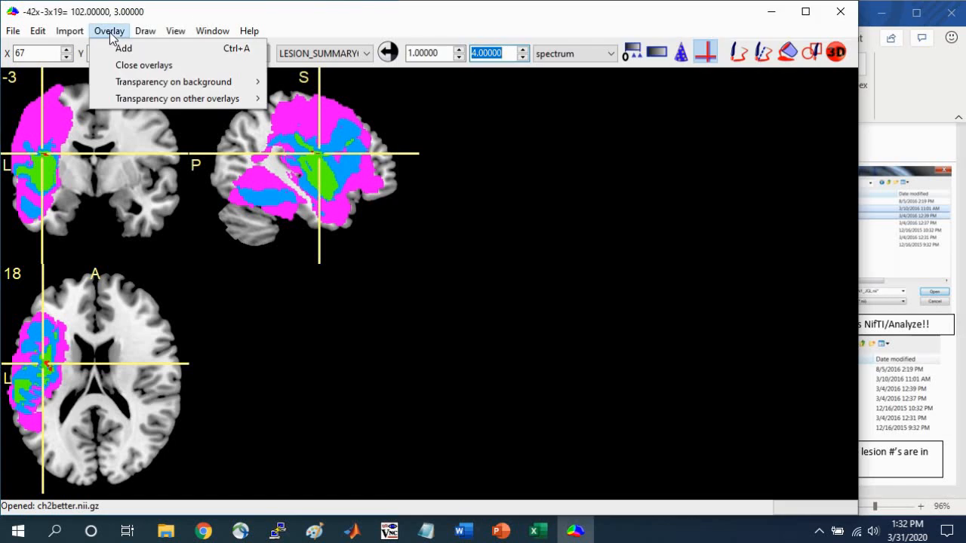
left_click(113, 65)
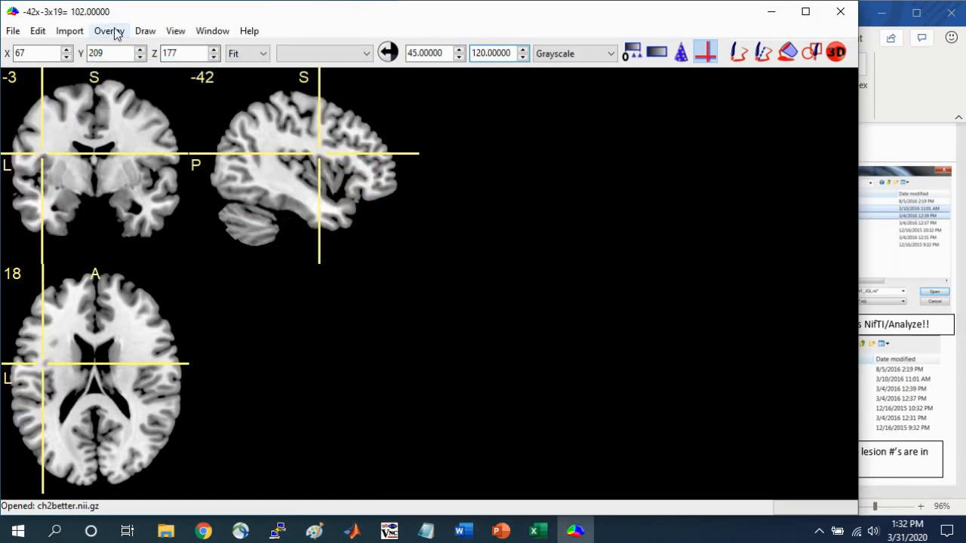
Create an overlap image from the neuroimaging files LESION1_JGL and LESION2_DPT in the LESIONS folder.
left_click(144, 31)
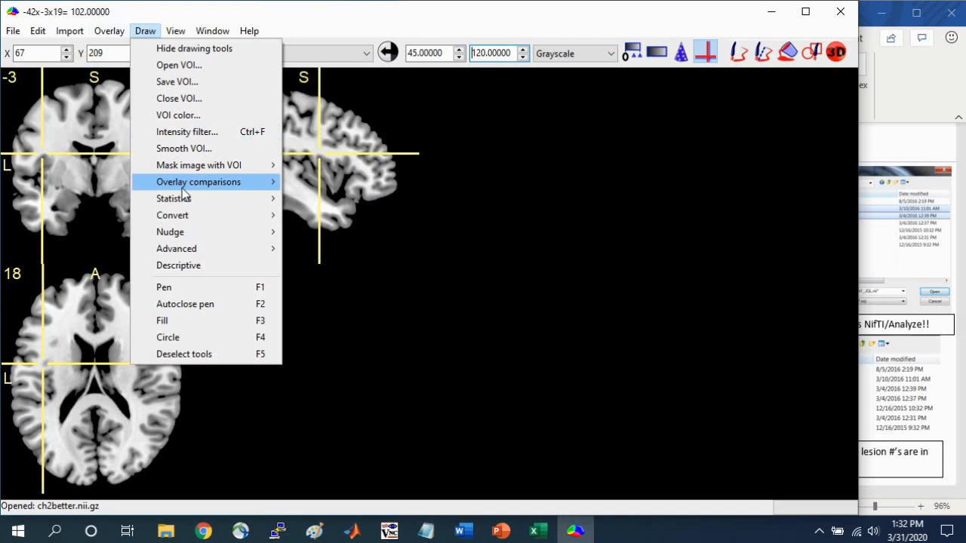
mouse_move(264, 199)
left_click(346, 199)
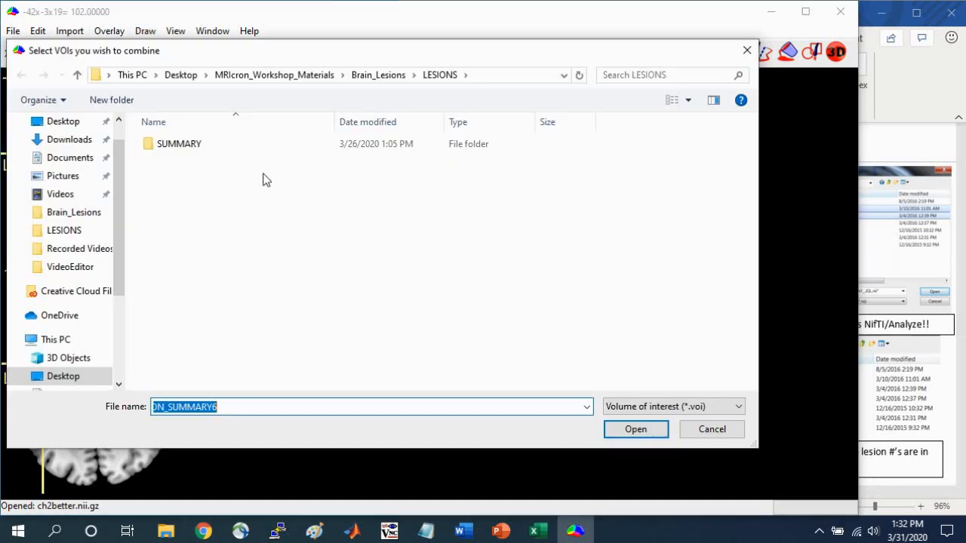
left_click(678, 408)
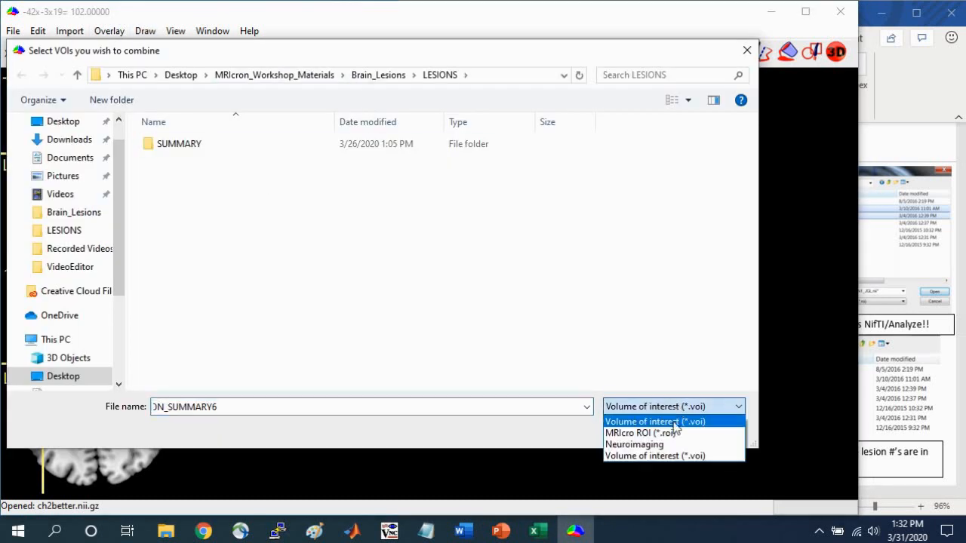
left_click(649, 444)
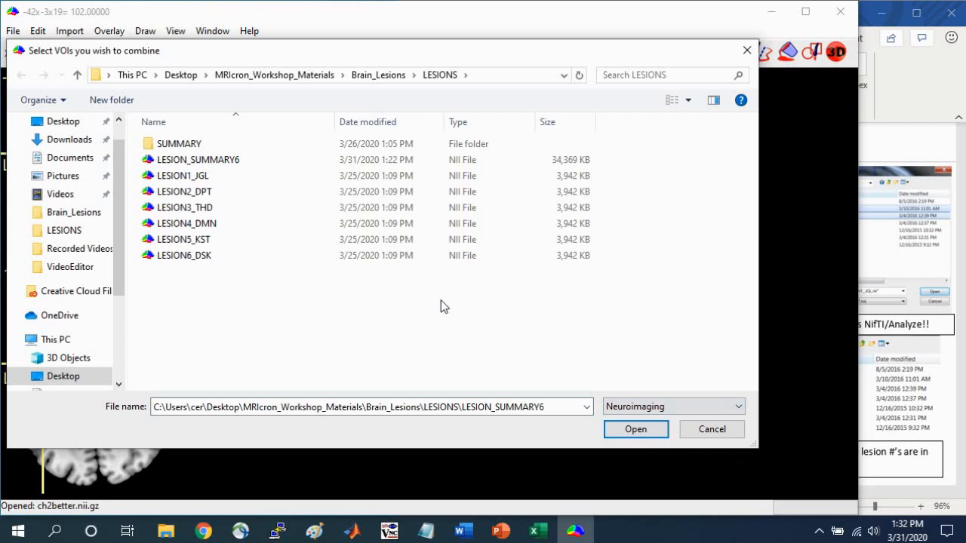
left_click(194, 181)
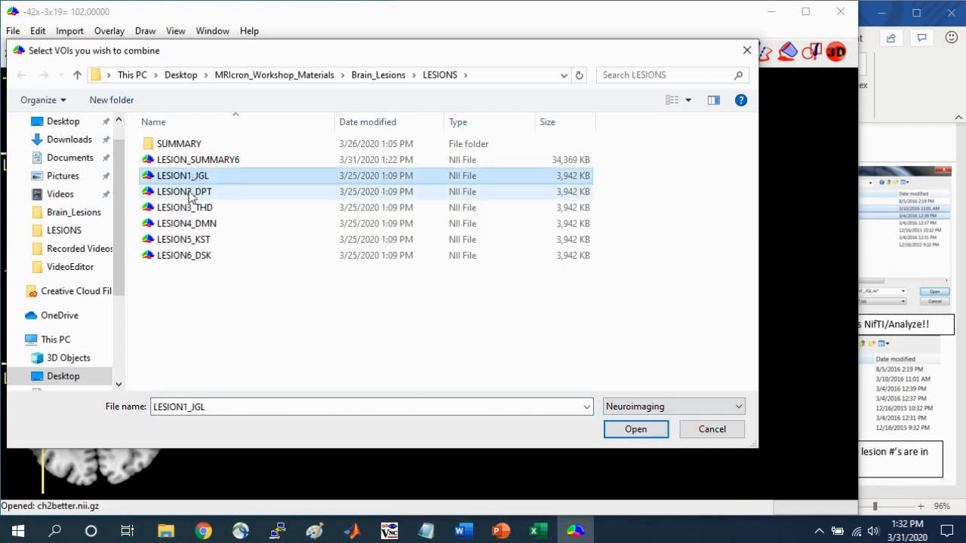
left_click(190, 191, "ctrl")
left_click(635, 429)
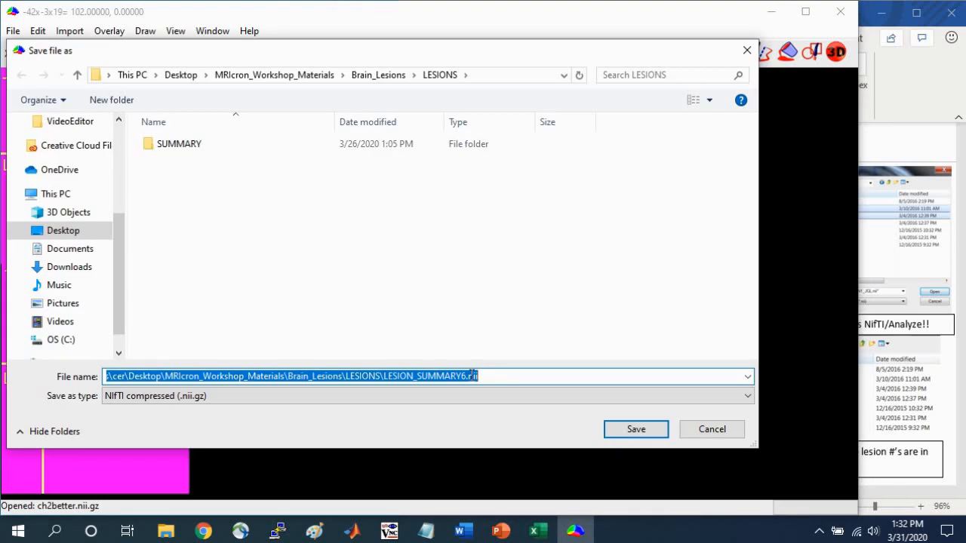
Save the overlap image as PAIR1 in NIfTI (.nii) format and place the crosshair on its red overlap area.
type("PAIR1")
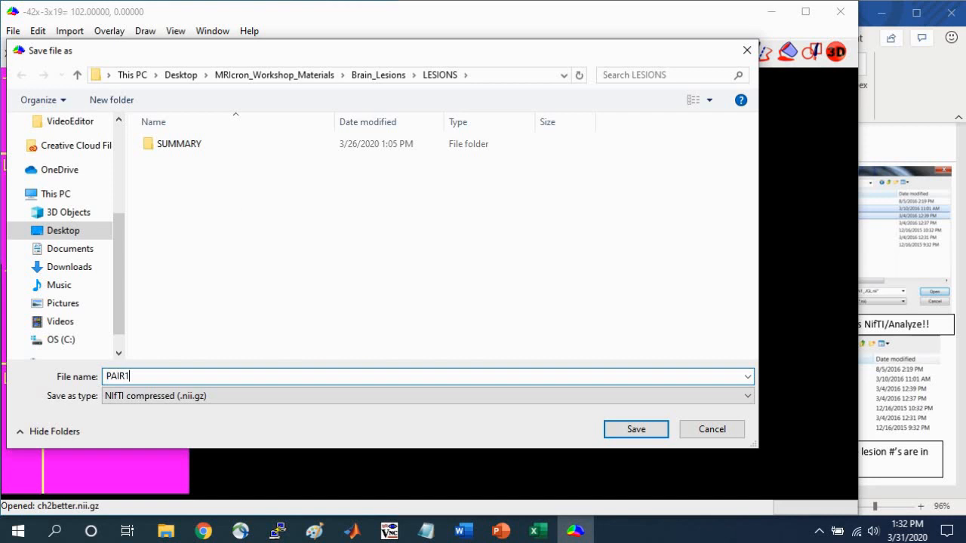
left_click(143, 395)
left_click(134, 420)
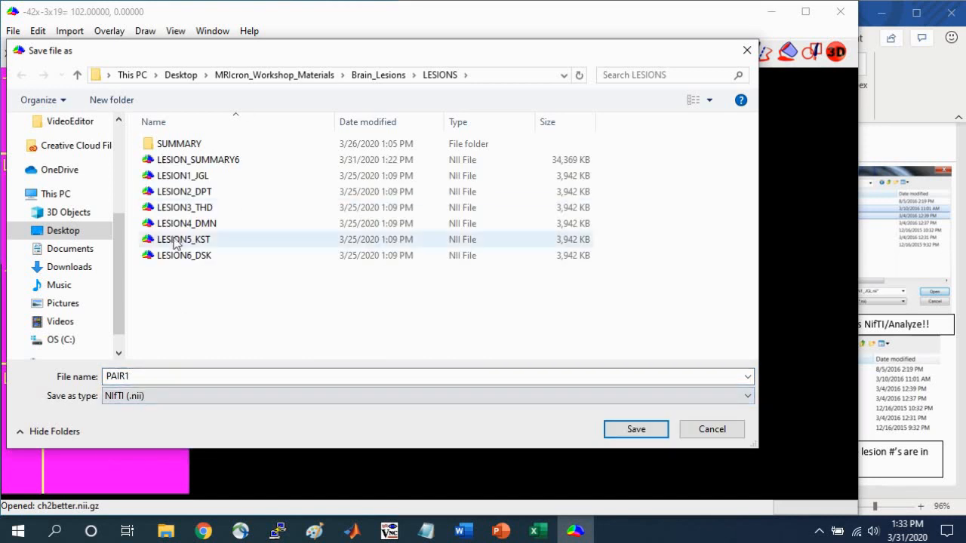
left_click(636, 430)
left_click(264, 194)
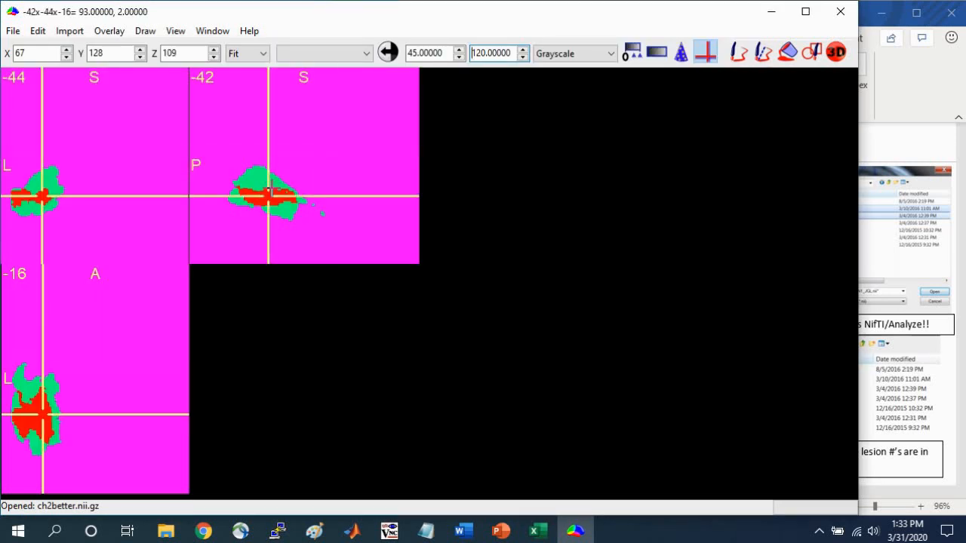
Close all overlays and create an overlap image from the neuroimaging files LESION3_THD and LESION4_DMN.
left_click(105, 31)
left_click(121, 66)
left_click(110, 31)
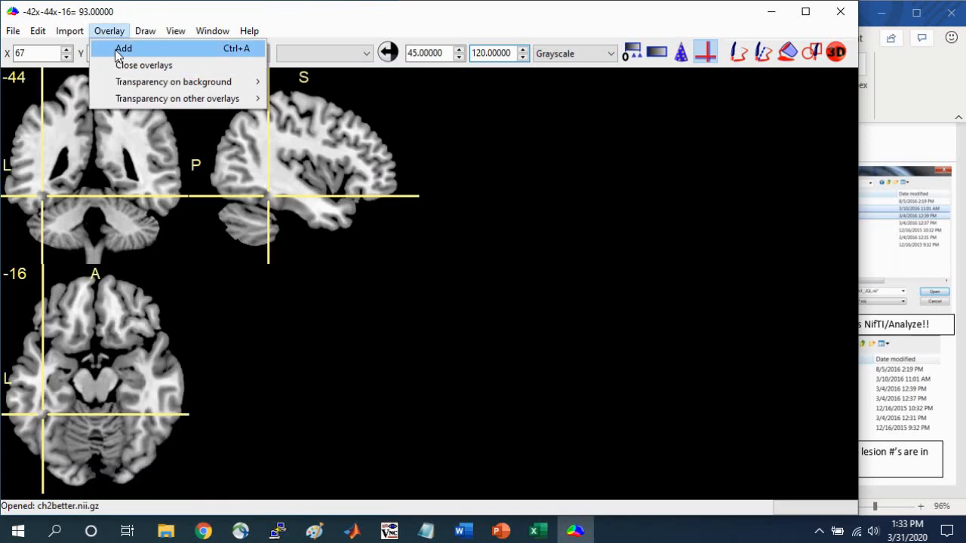
mouse_move(145, 31)
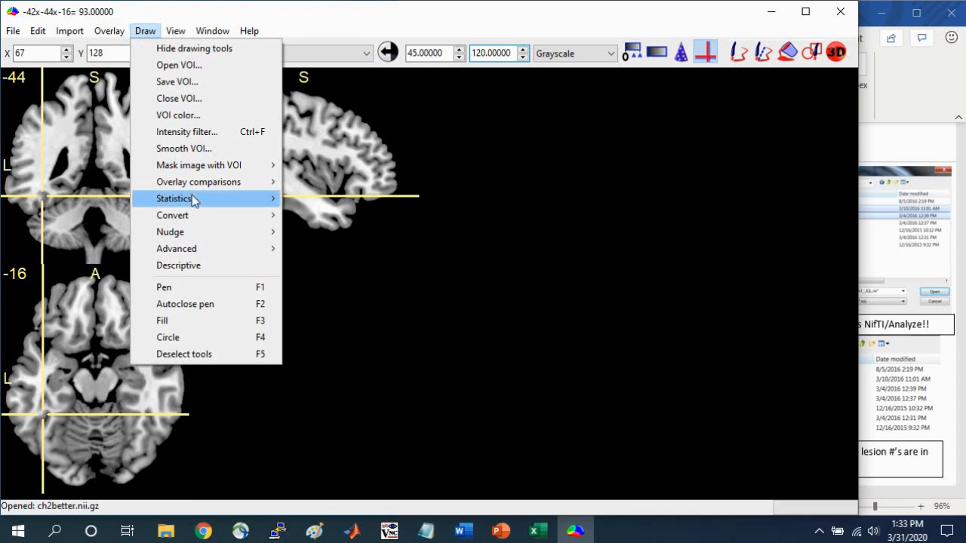
mouse_move(254, 199)
left_click(322, 199)
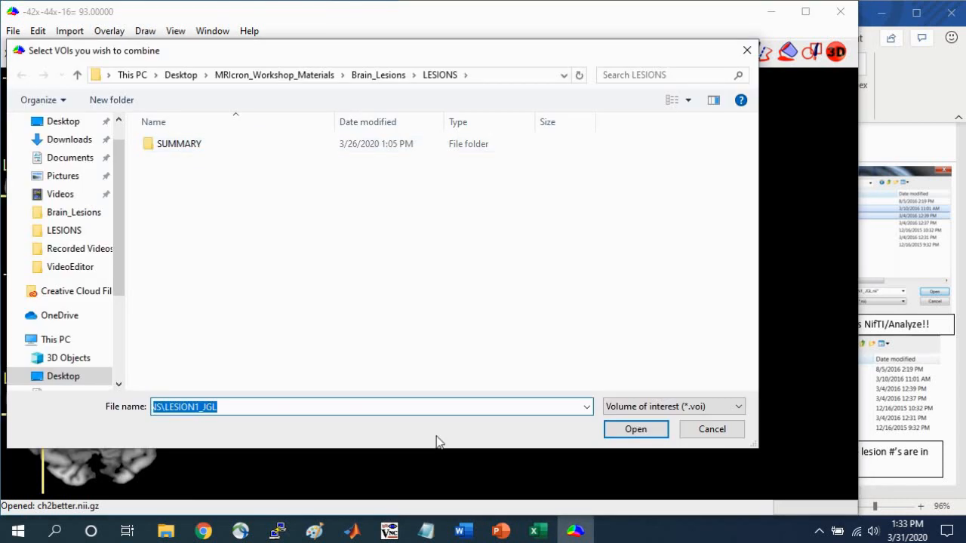
left_click(719, 405)
left_click(659, 449)
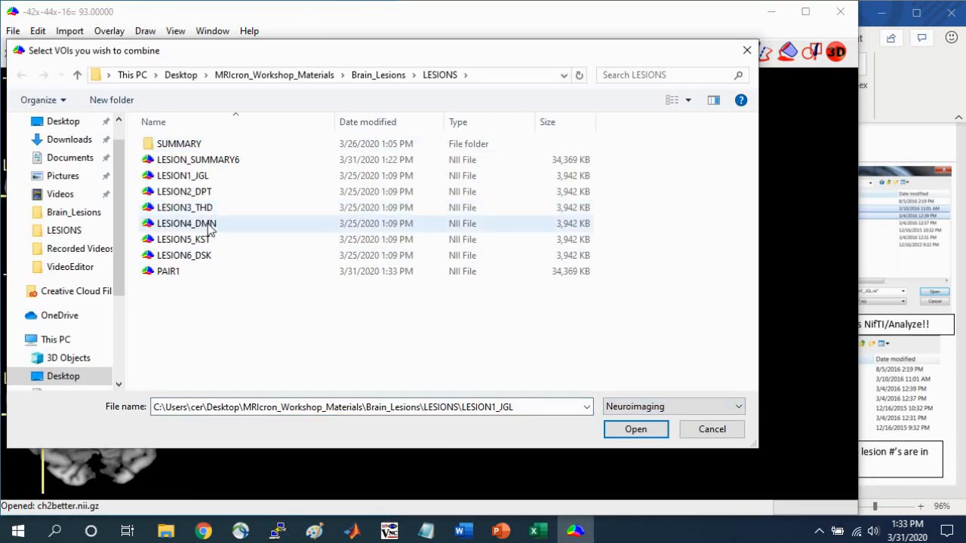
left_click(201, 210)
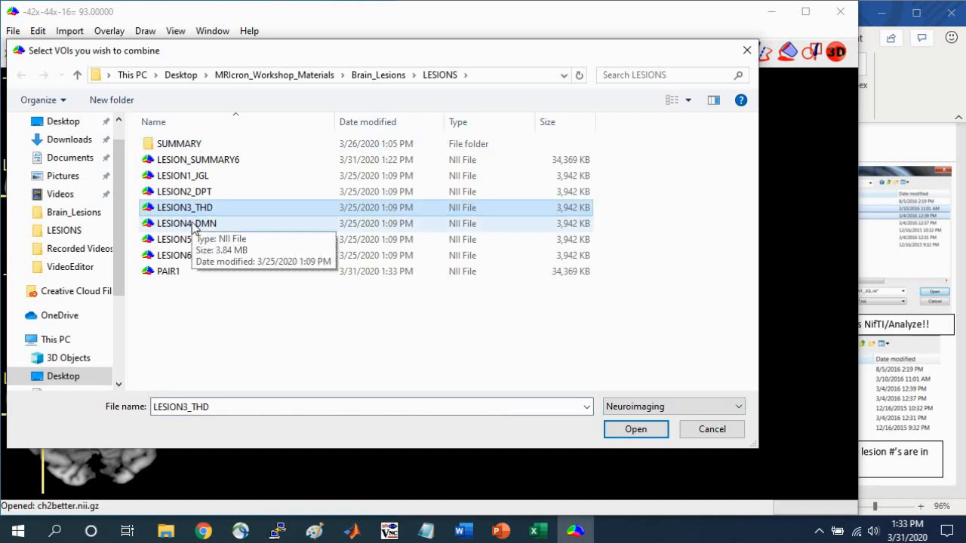
left_click(195, 227, "ctrl")
left_click(654, 435)
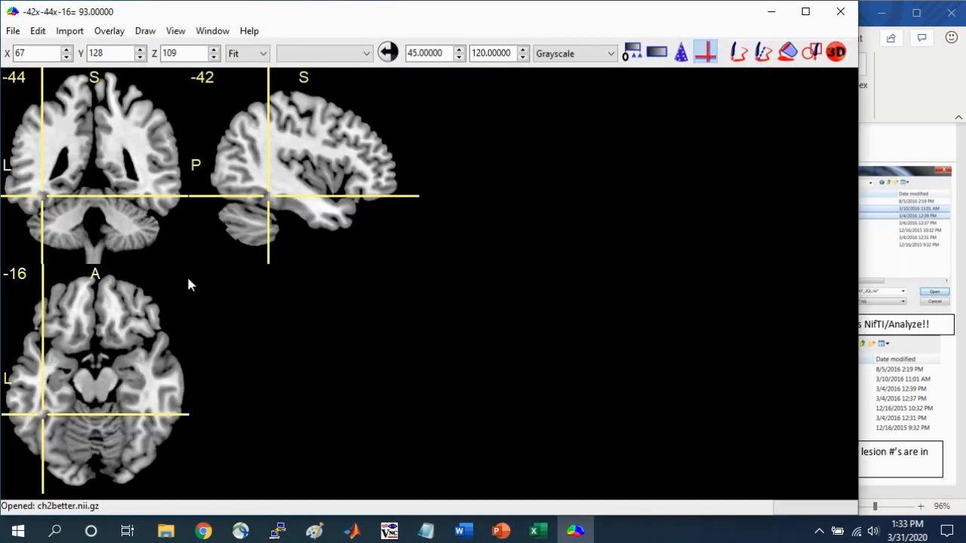
Save the second pair's overlap image as PAIR2 in NIfTI (.nii) format in the LESIONS folder.
left_click(224, 398)
left_click(210, 420)
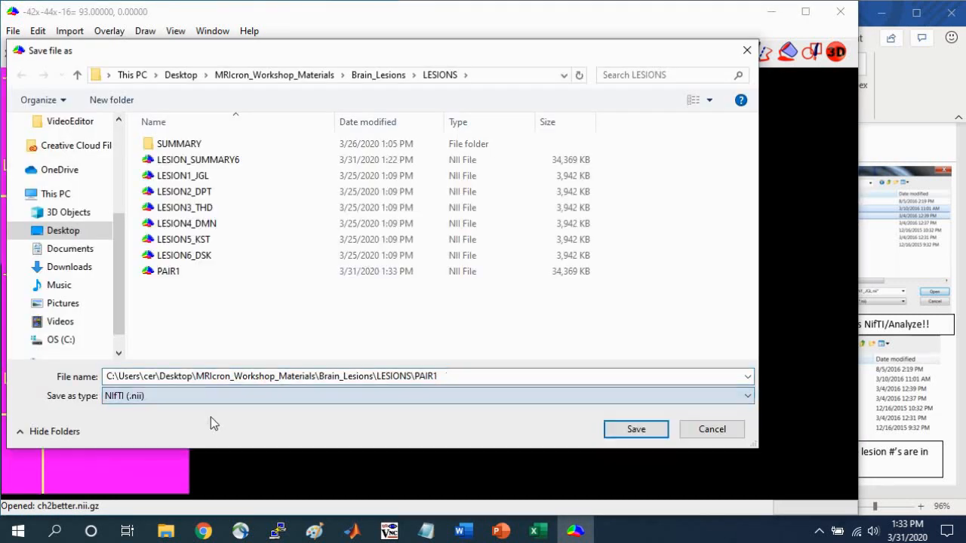
left_click(171, 379)
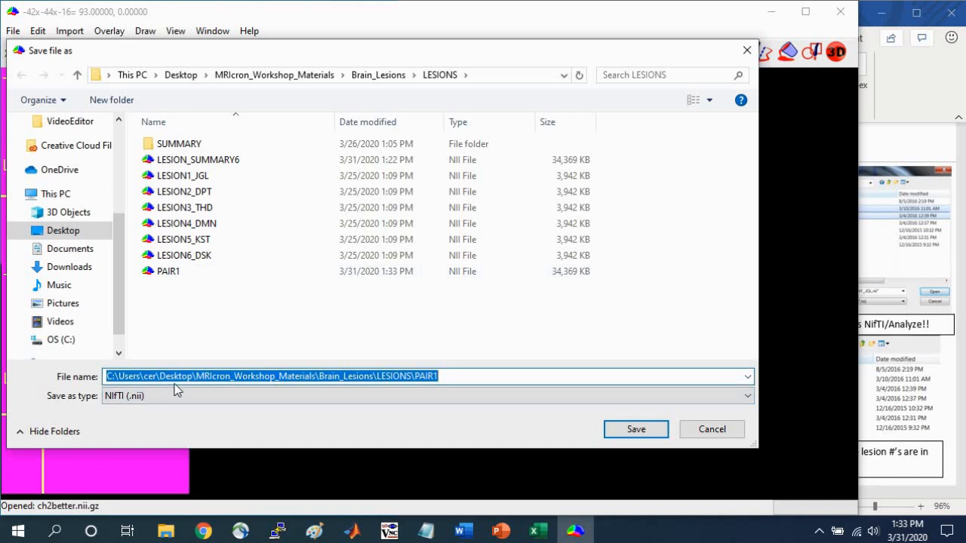
type("PAIR2")
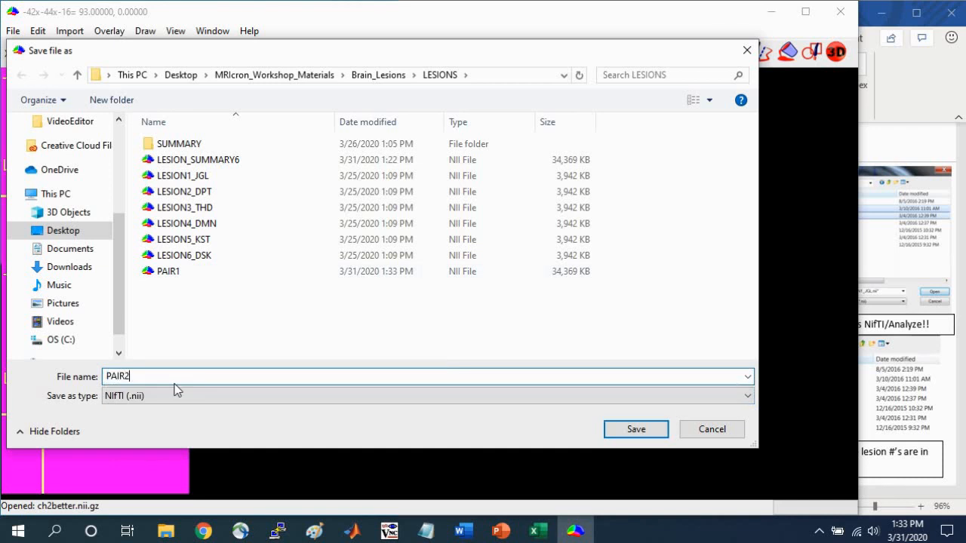
key("Return")
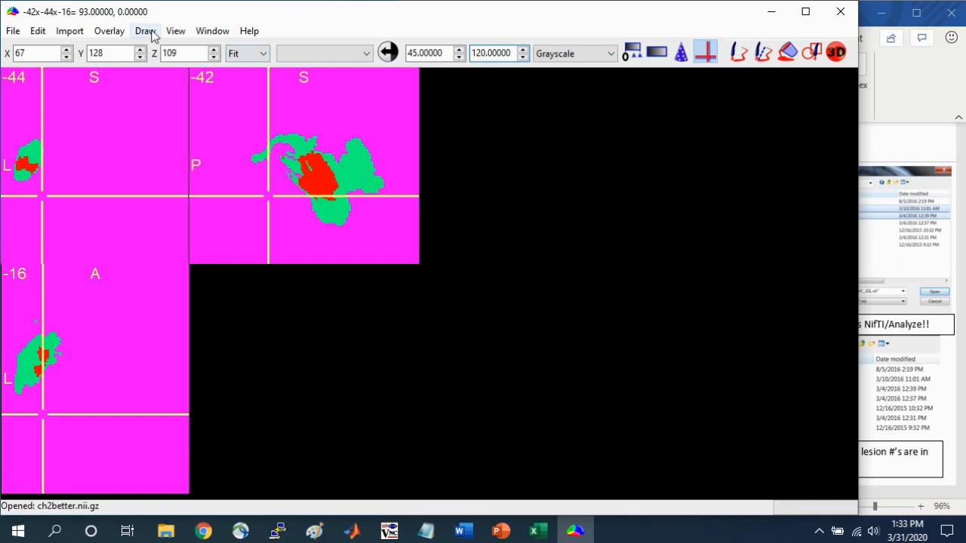
Close all overlays and create an overlap image from the neuroimaging files LESION5_KST and LESION6_DSK.
left_click(115, 31)
left_click(120, 65)
left_click(144, 31)
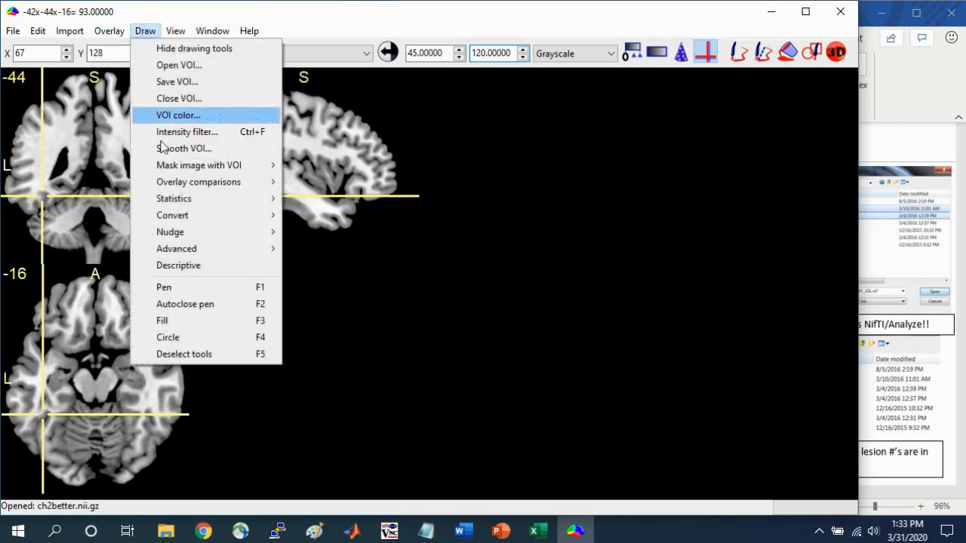
mouse_move(176, 200)
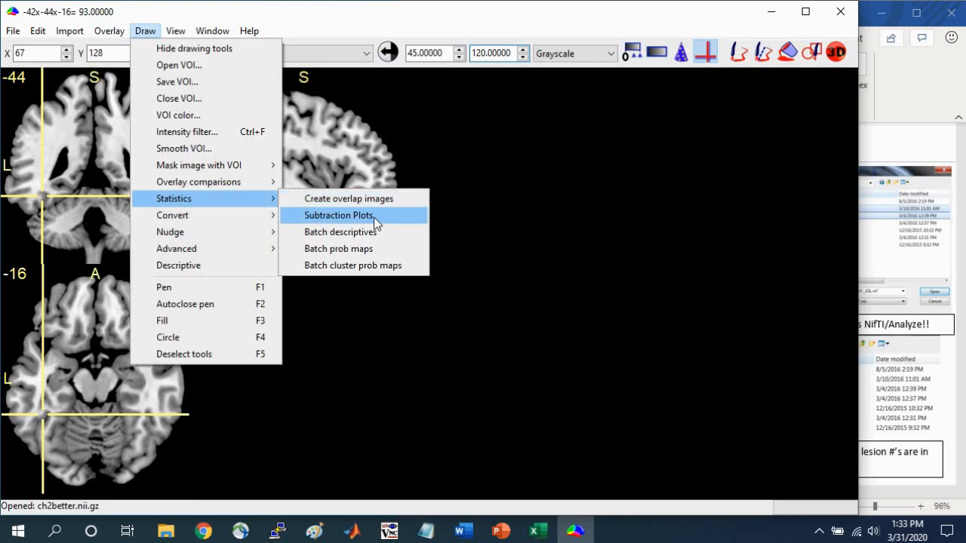
left_click(367, 201)
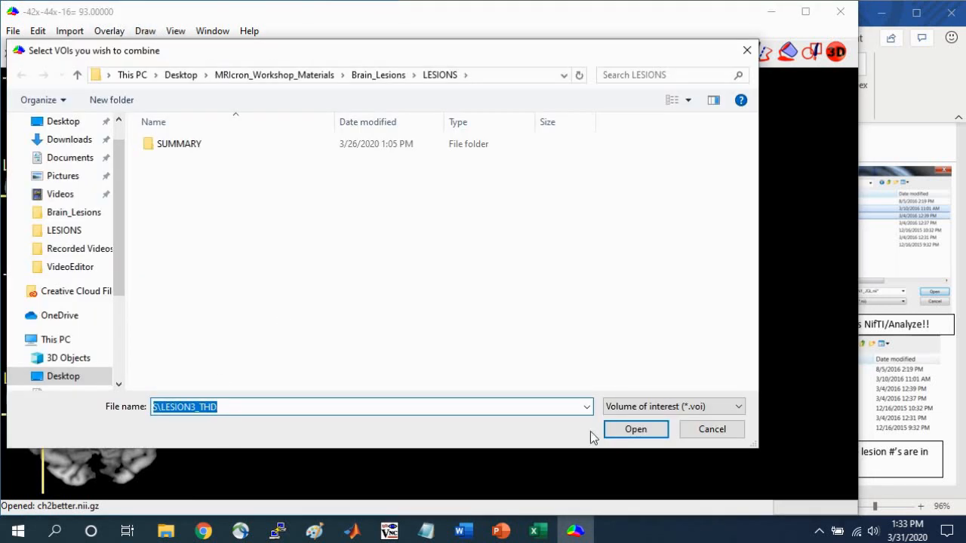
left_click(649, 407)
left_click(657, 445)
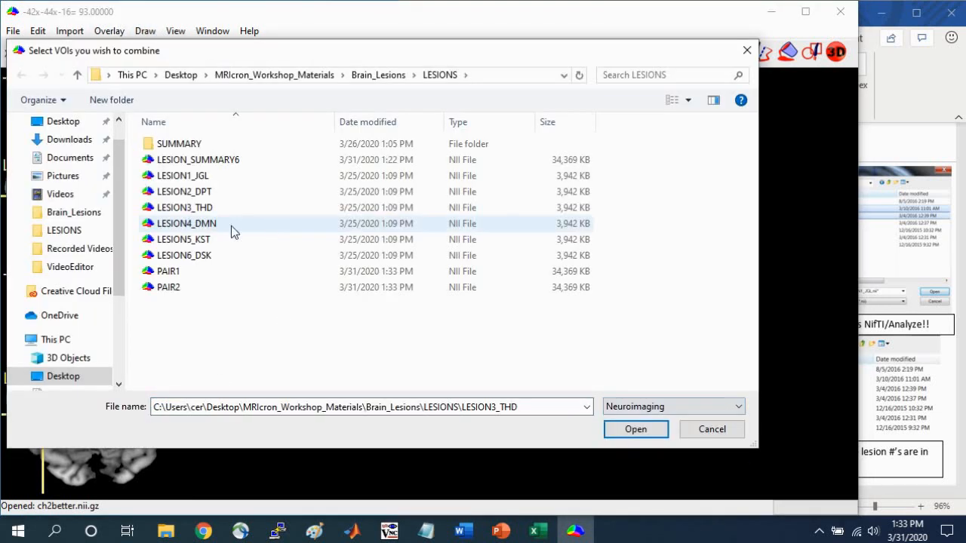
left_click(215, 239)
left_click(207, 257, "ctrl")
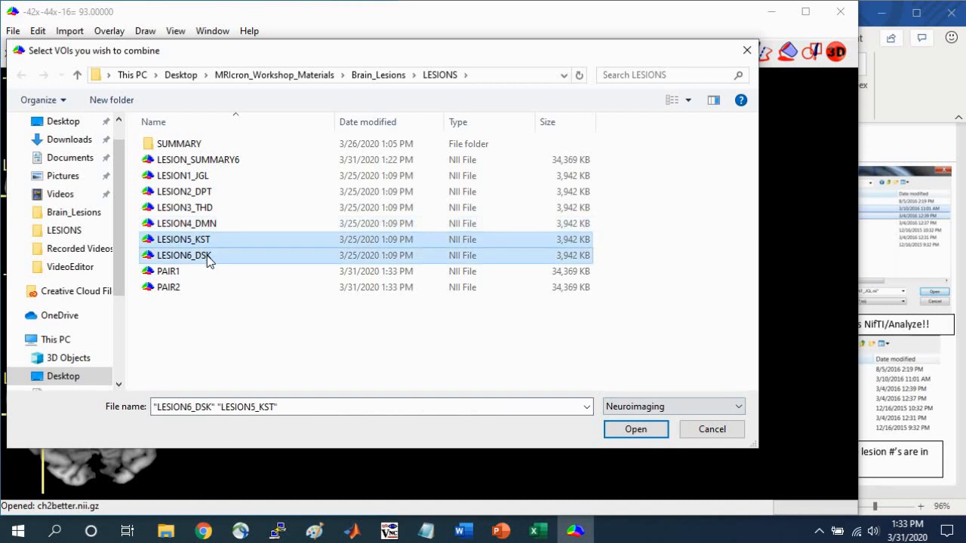
left_click(649, 432)
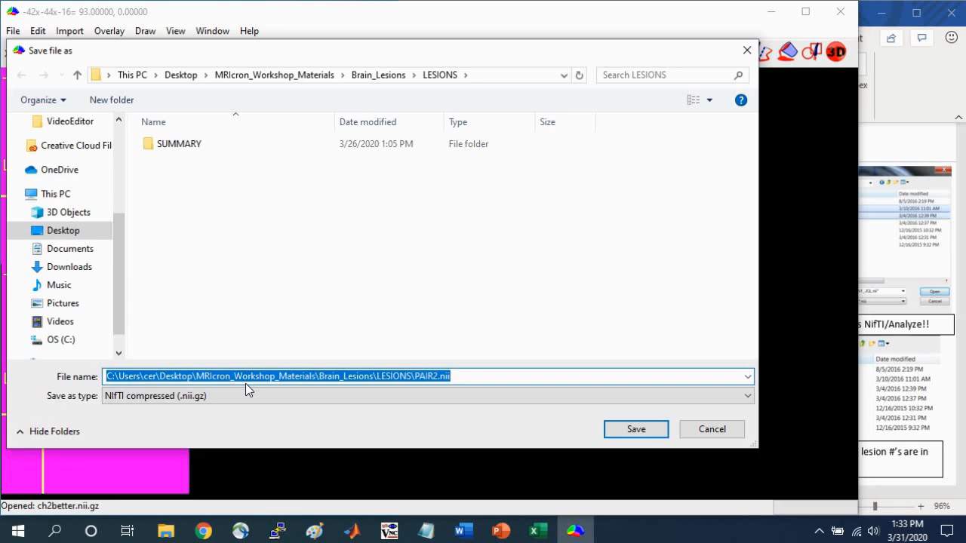
Save the third pair's overlap image as PAIR3 in NIfTI (.nii) format in the LESIONS folder.
type("PAIR")
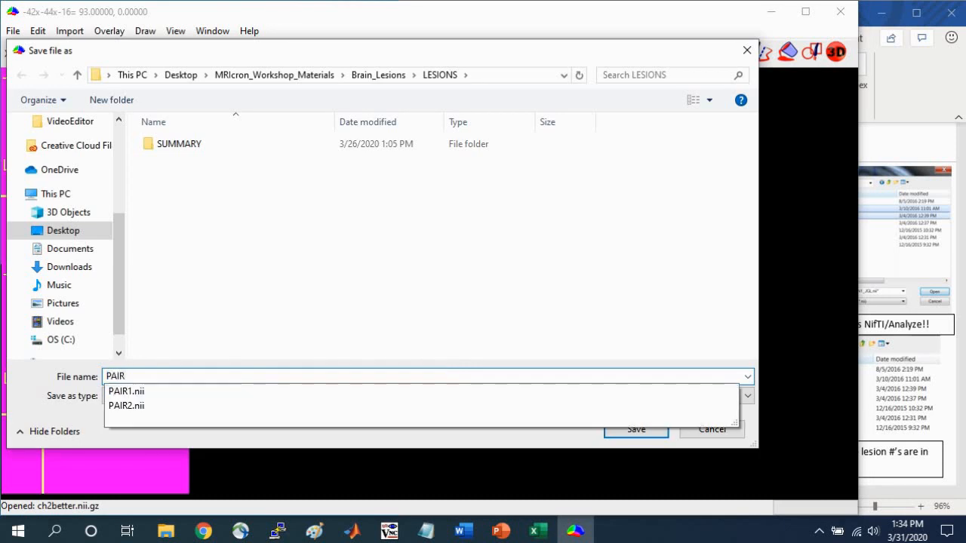
type("3")
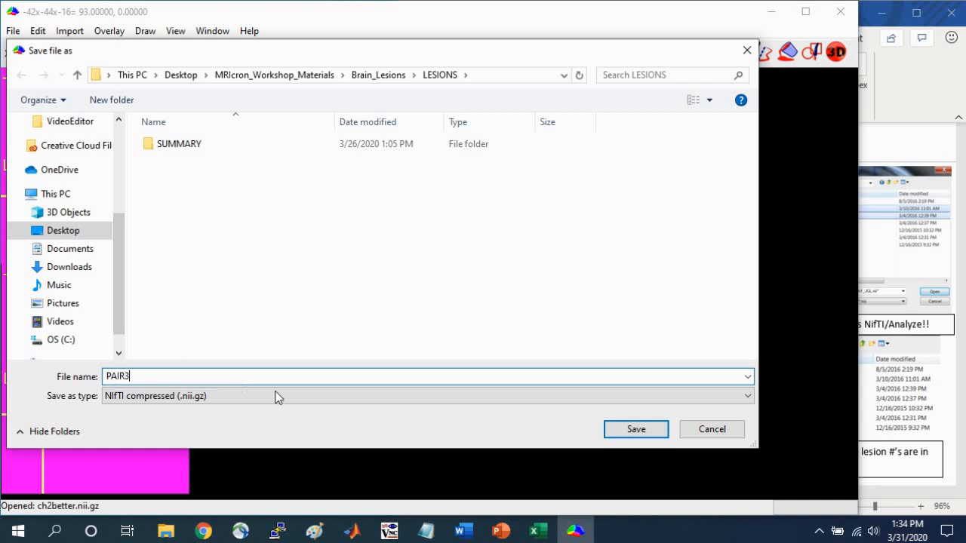
left_click(157, 397)
left_click(139, 422)
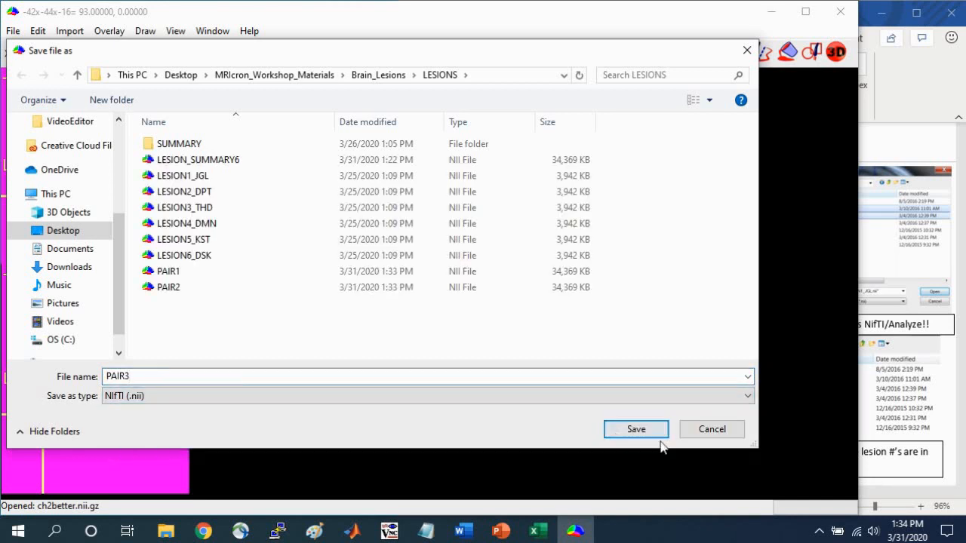
left_click(618, 432)
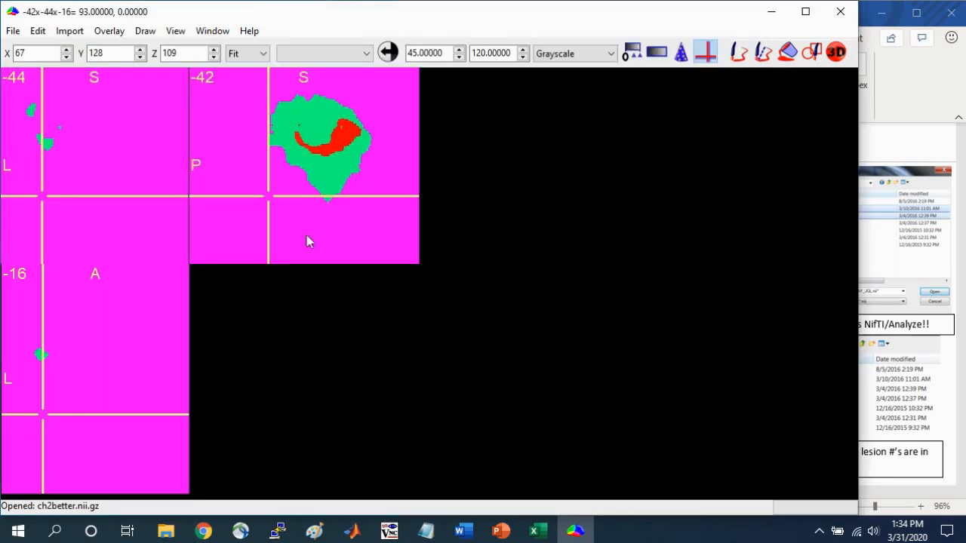
Close all overlays and place the crosshair on the template brain at X 122, Y 155, Z 212.
left_click(108, 30)
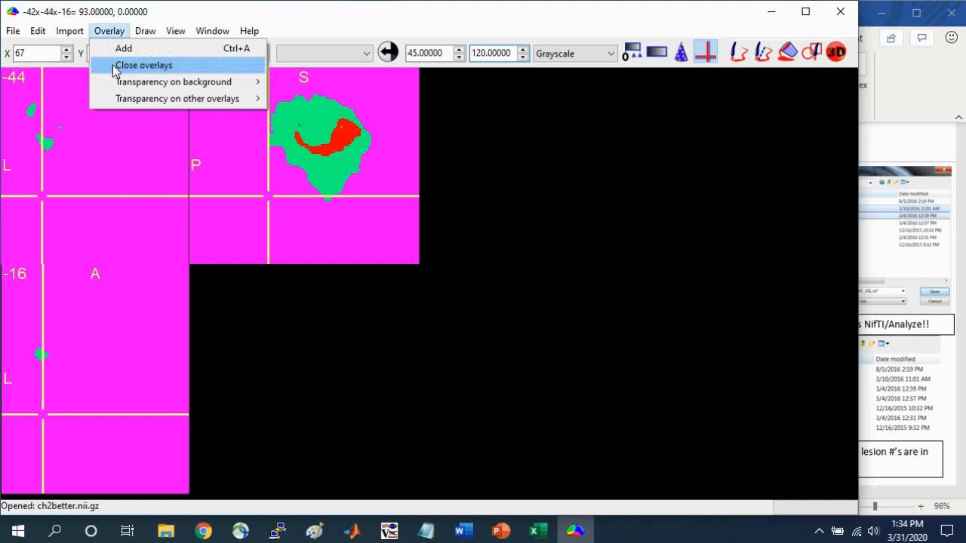
left_click(114, 65)
left_click(285, 140)
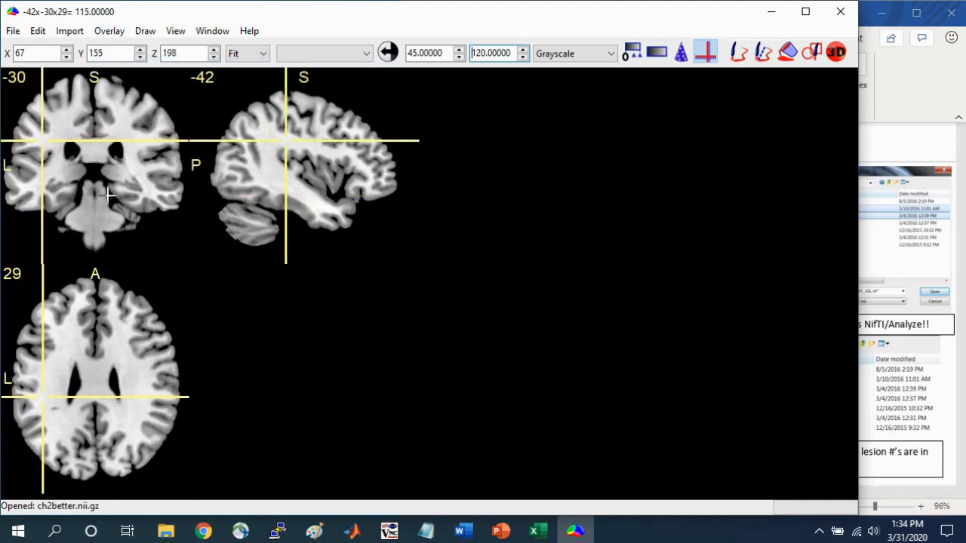
left_click(77, 132)
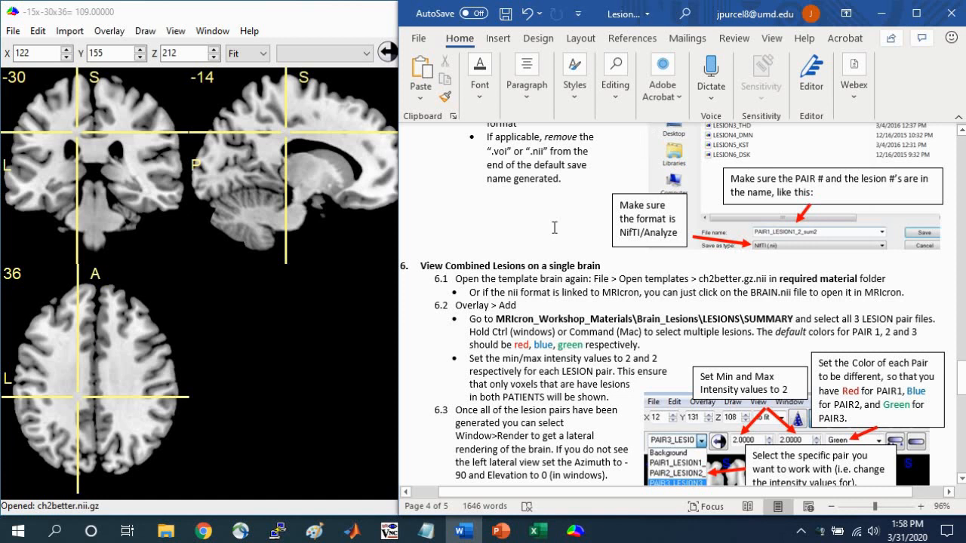
Bring up section 6 of the instructions on viewing combined lesions and resize the brain viewer window to sit beside it.
scroll(498, 248, "down", 2)
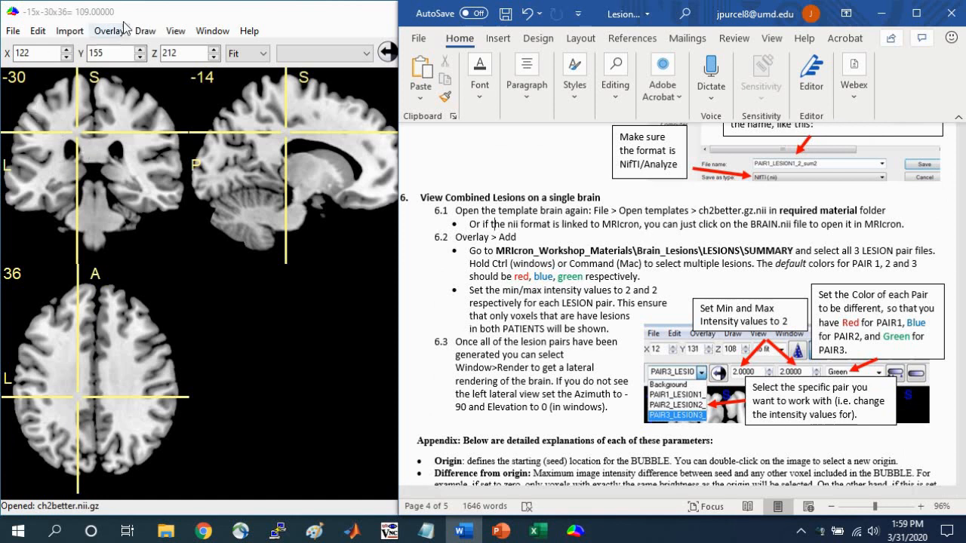
double_click(213, 16)
left_click(110, 30)
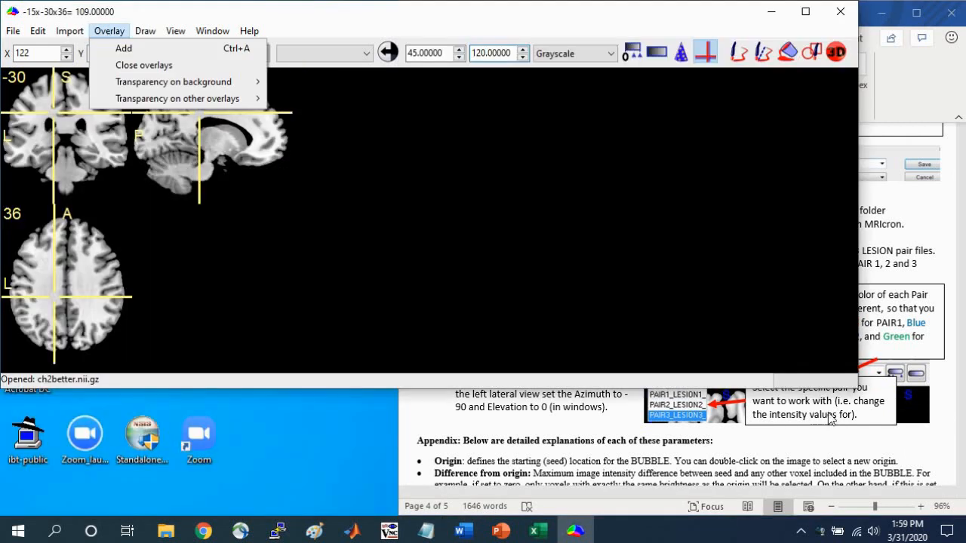
left_click(859, 388)
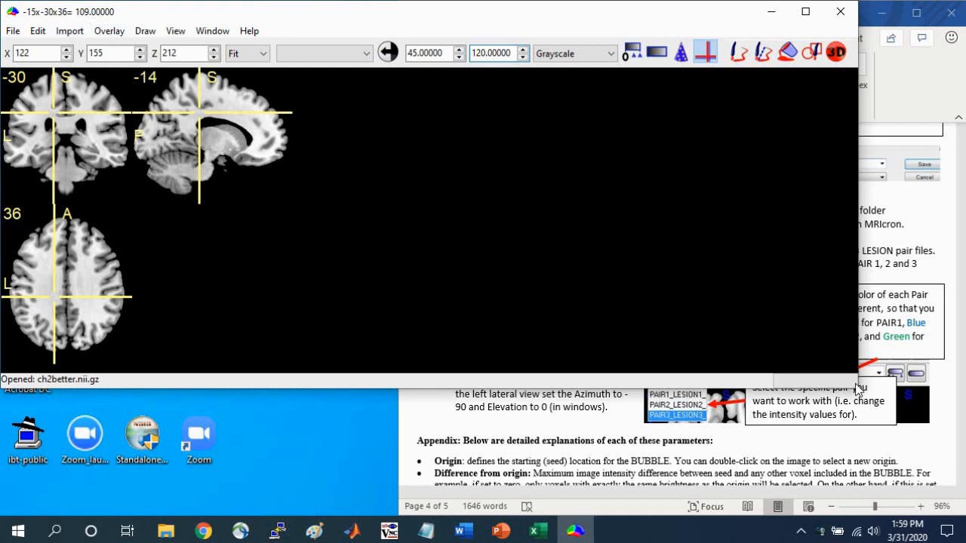
left_click_drag(453, 510, 450, 513)
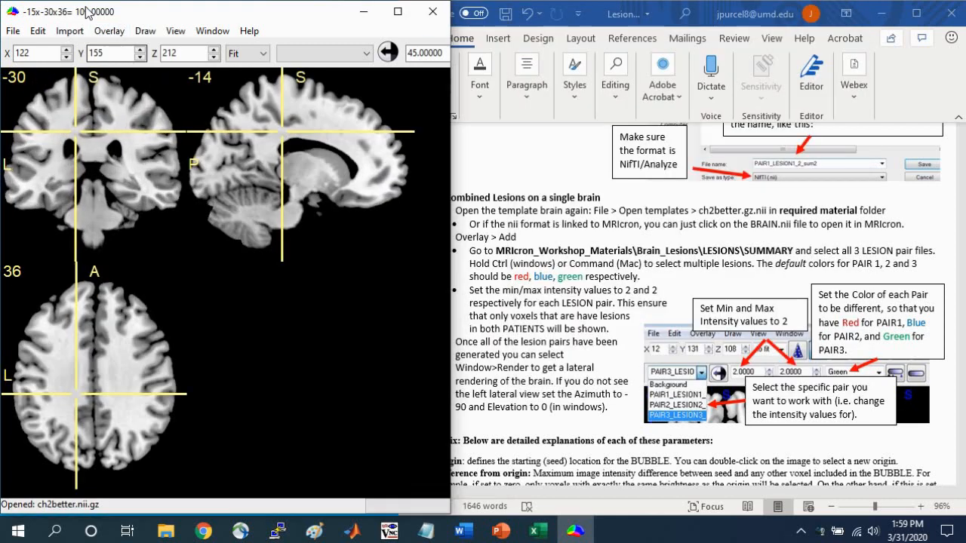
Add PAIR1, PAIR2 and PAIR3 from the LESIONS folder as overlays and move the crosshair into the green lesion at about X 52, Y 155, Z 225.
left_click(109, 30)
left_click(219, 50)
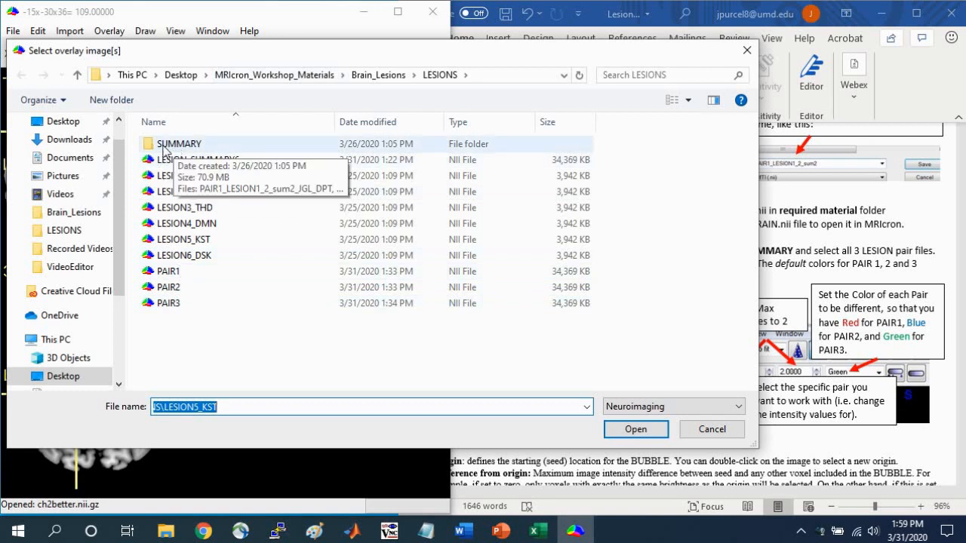
double_click(159, 147)
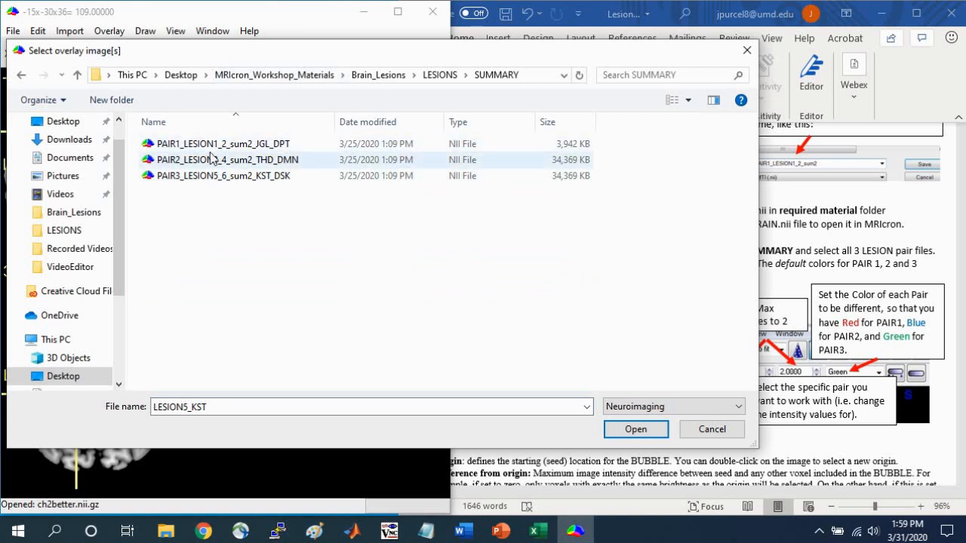
left_click(437, 74)
left_click(183, 271)
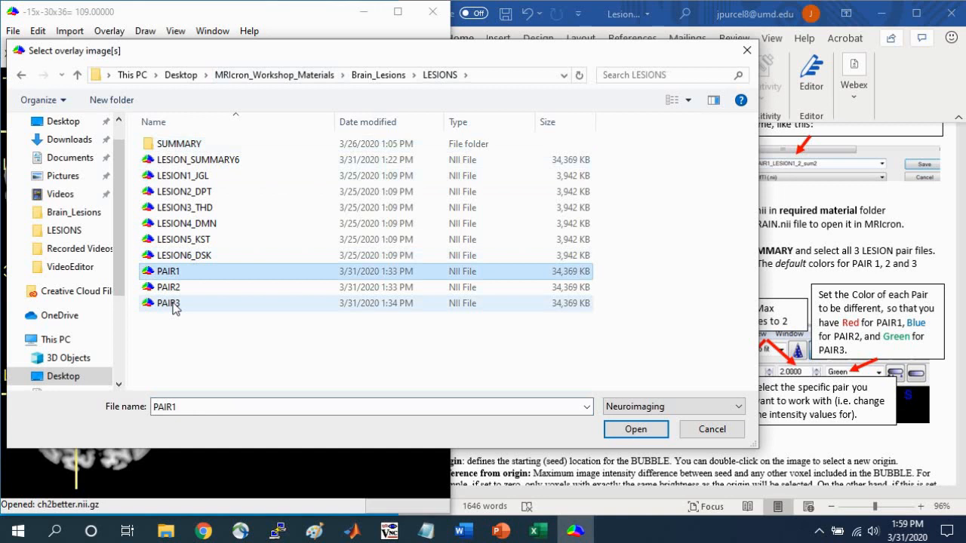
left_click(173, 303, "shift")
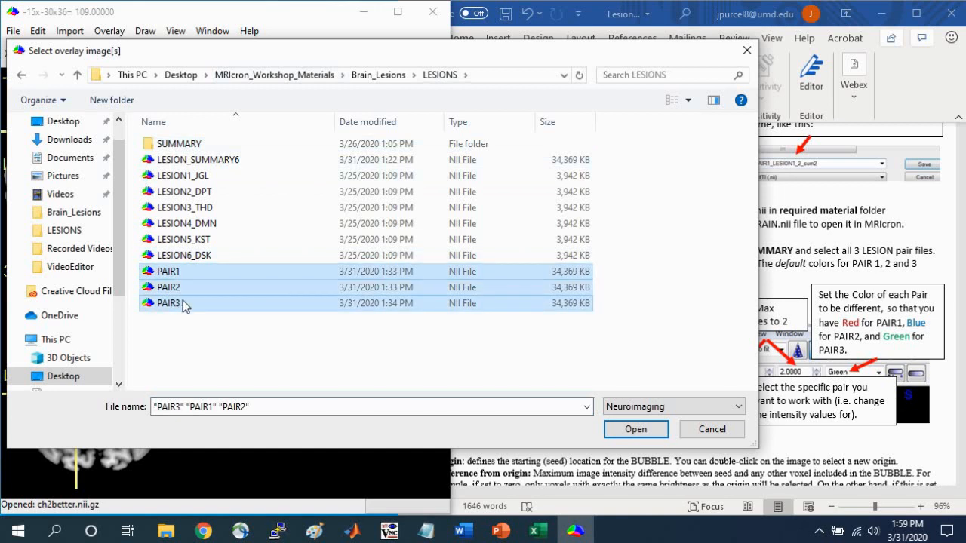
left_click(635, 429)
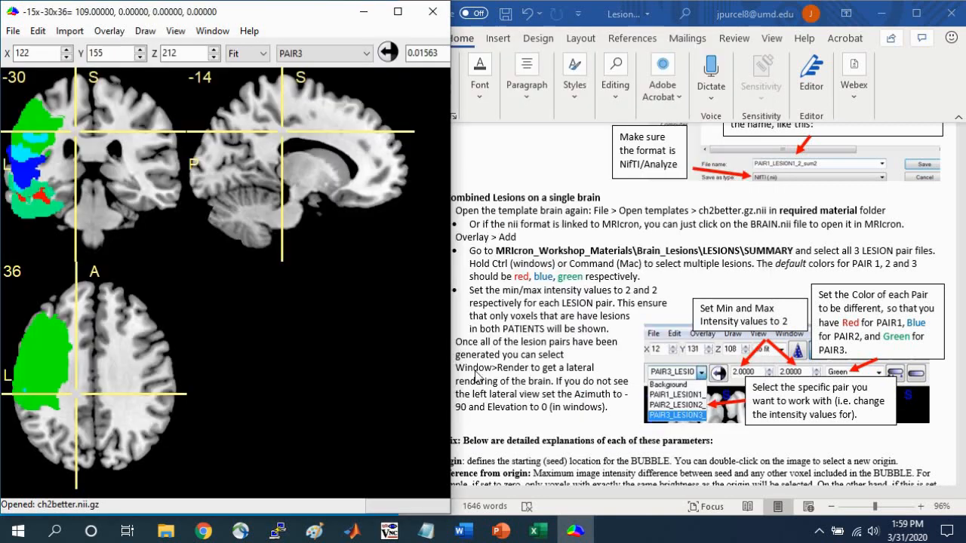
left_click_drag(449, 486, 547, 513)
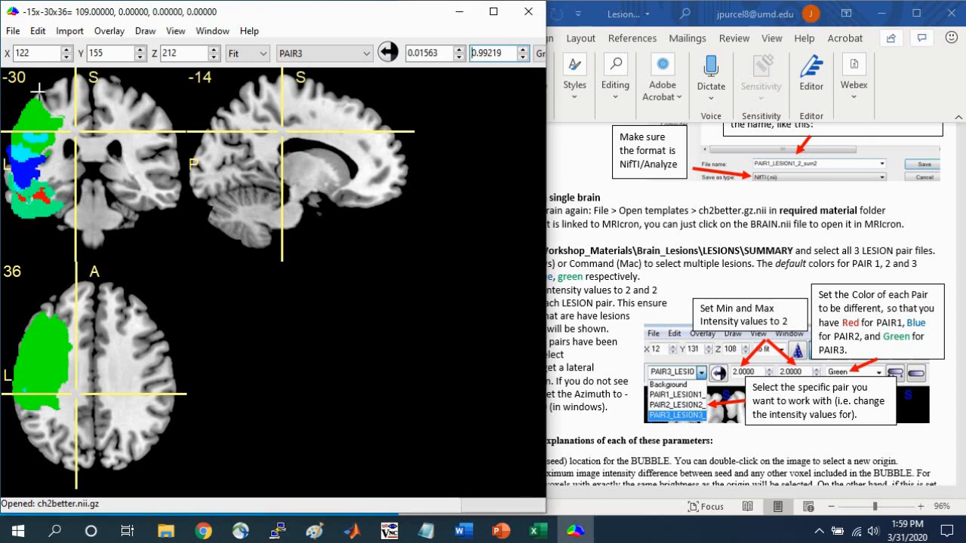
left_click_drag(37, 91, 32, 123)
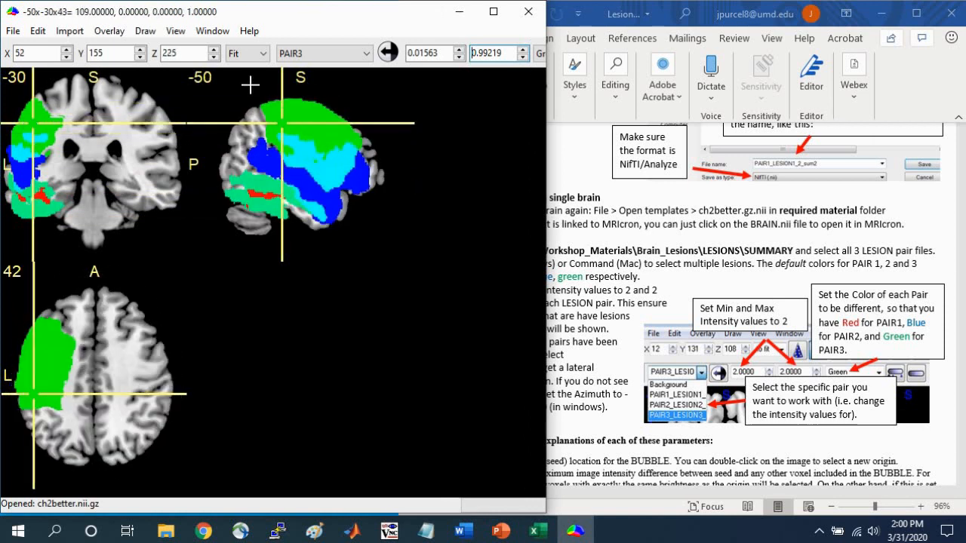
Set the color of the PAIR1 overlay to Red, widening the viewer window to reach the color setting.
left_click(365, 54)
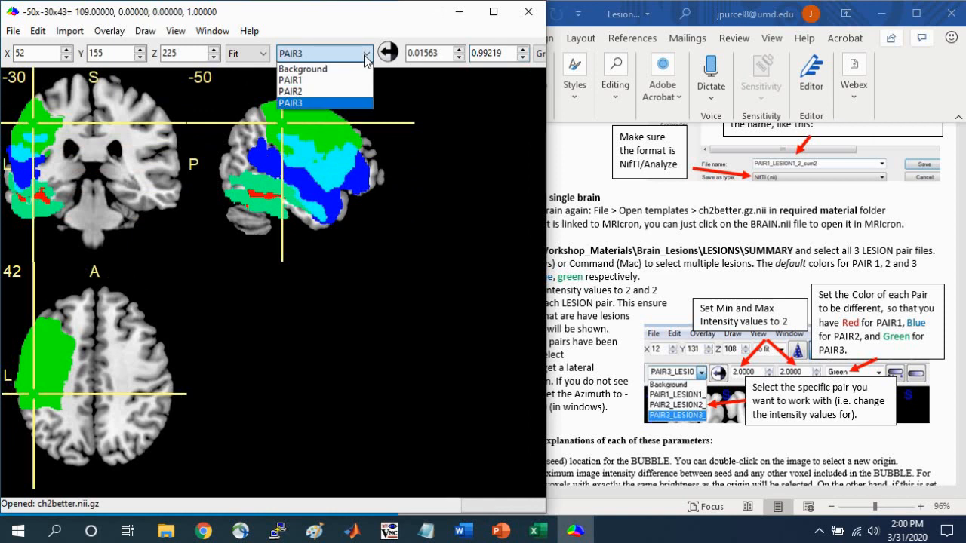
left_click(293, 80)
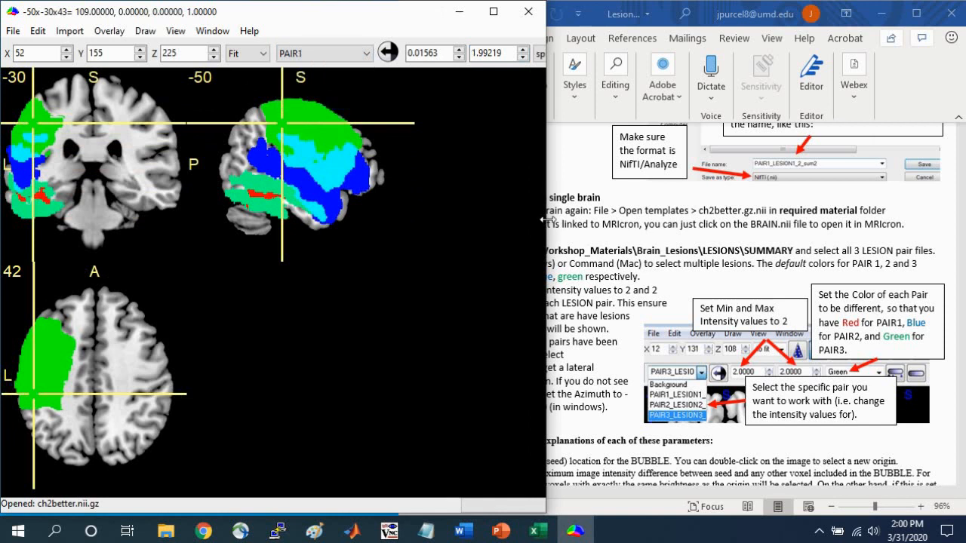
left_click_drag(547, 219, 399, 218)
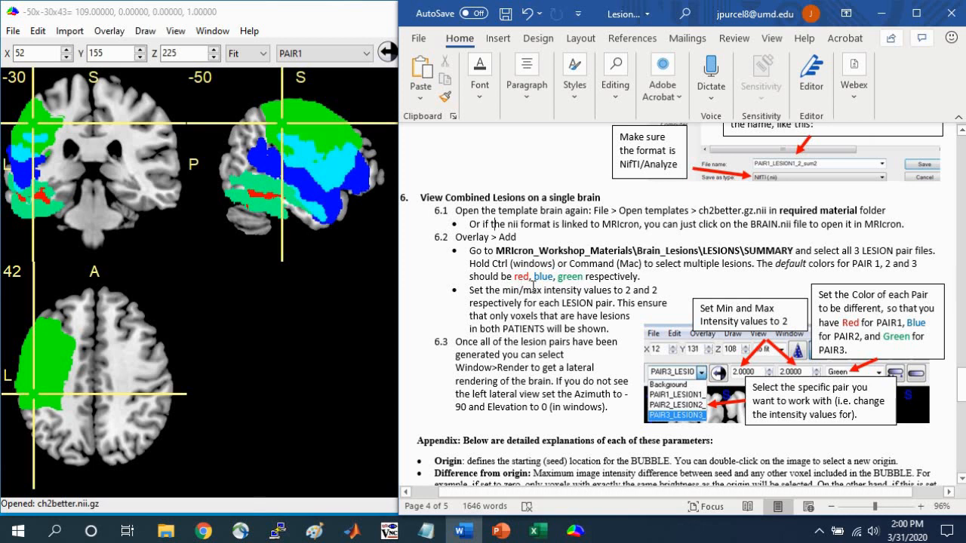
left_click(340, 20)
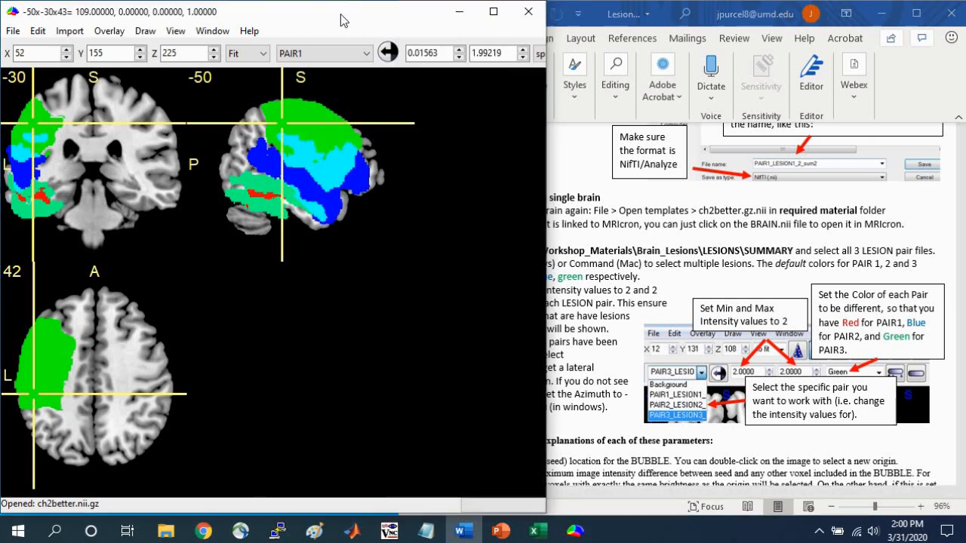
left_click_drag(542, 208, 731, 208)
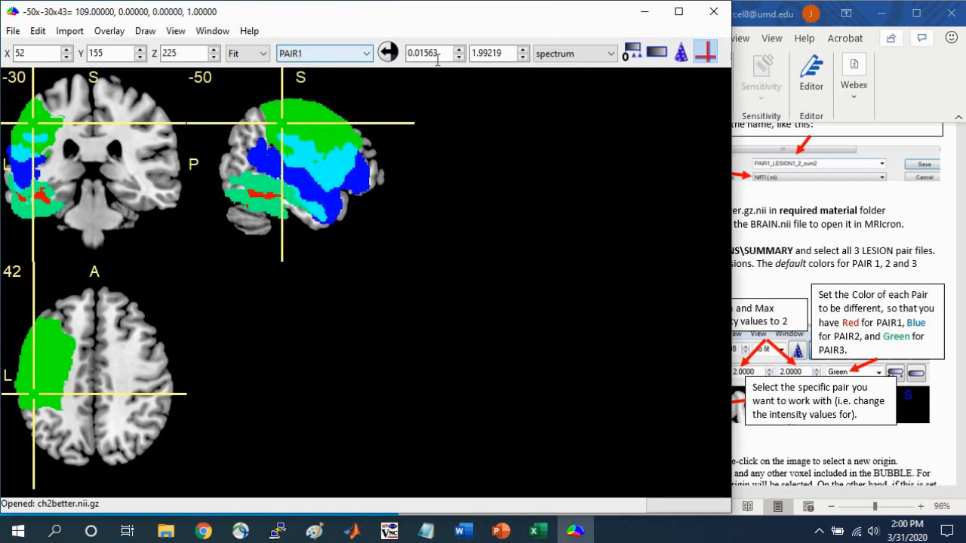
left_click(570, 55)
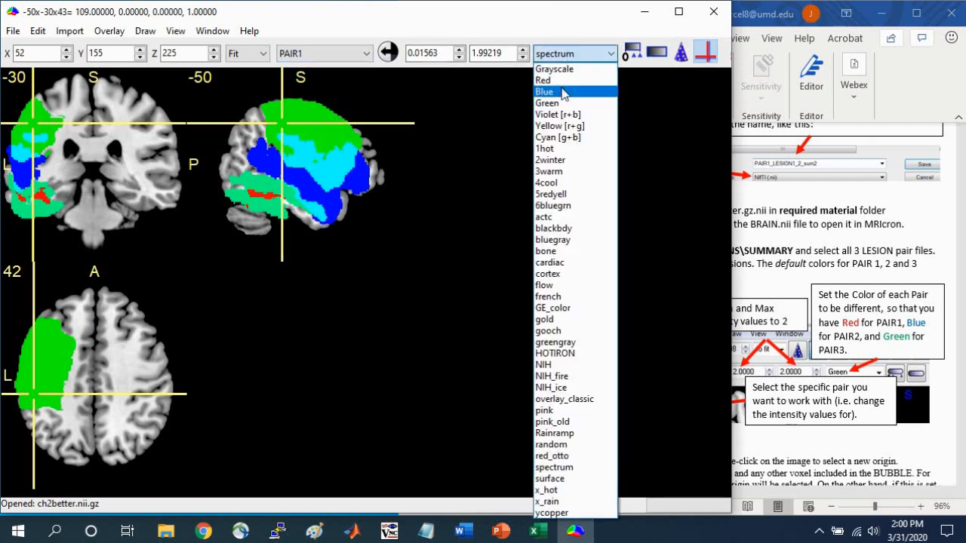
left_click(556, 81)
Check the color assigned to the PAIR2 overlay and to the PAIR3 overlay.
left_click(365, 53)
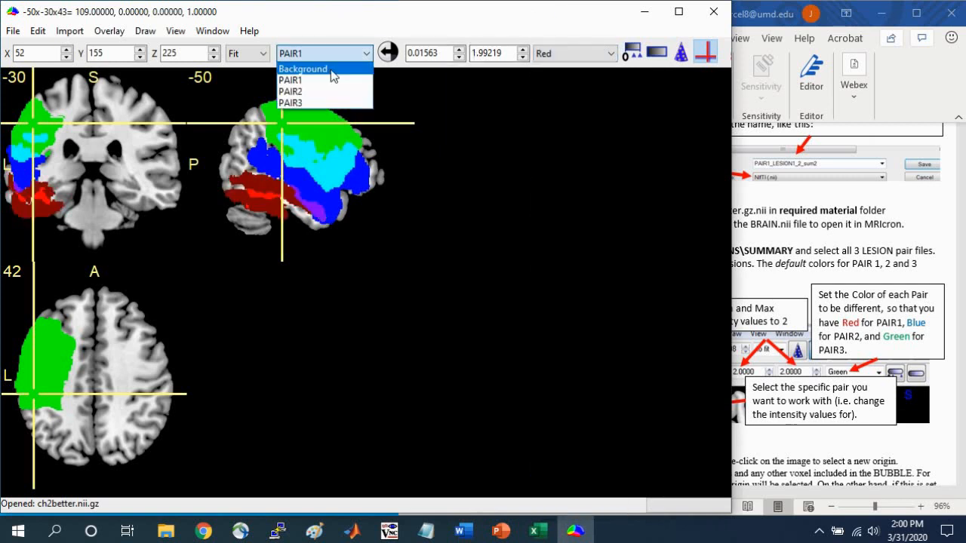
left_click(302, 90)
left_click(549, 54)
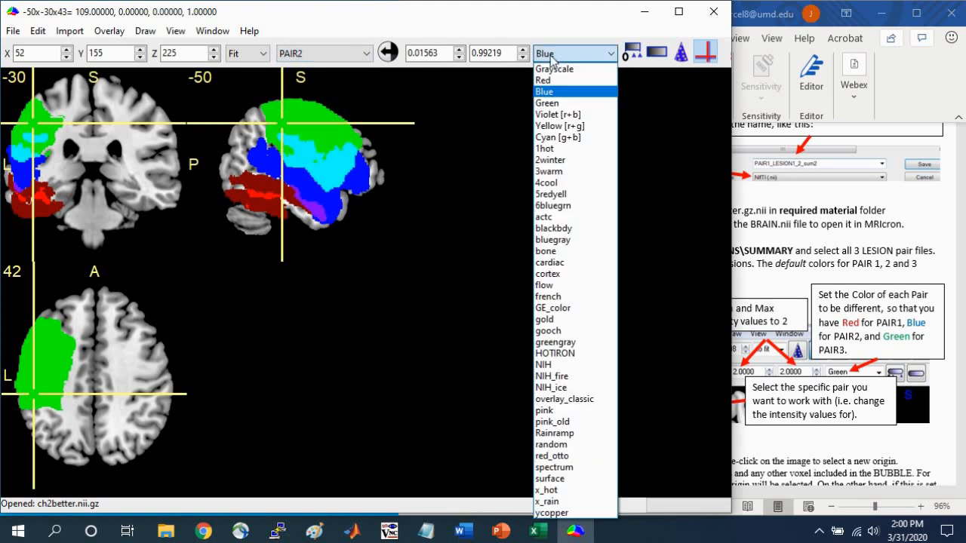
left_click(549, 58)
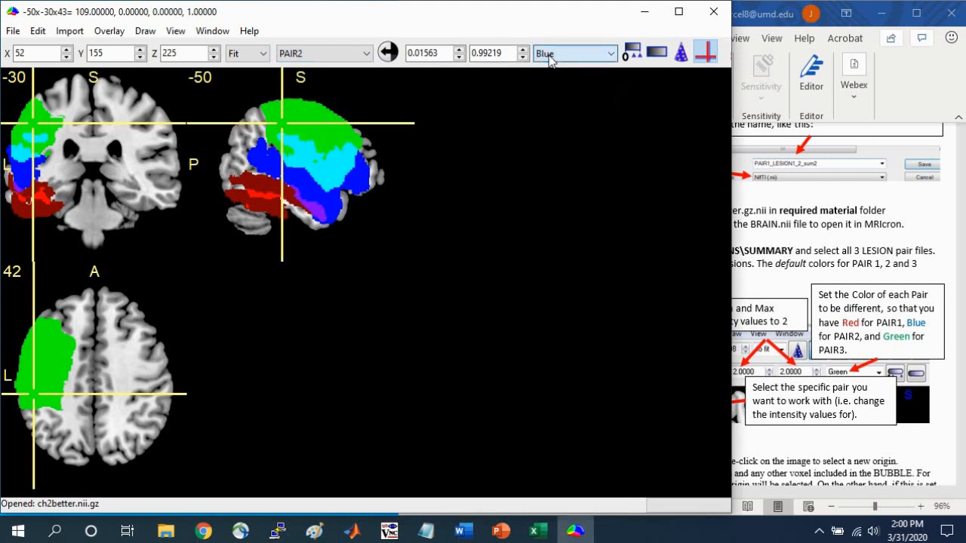
left_click(338, 53)
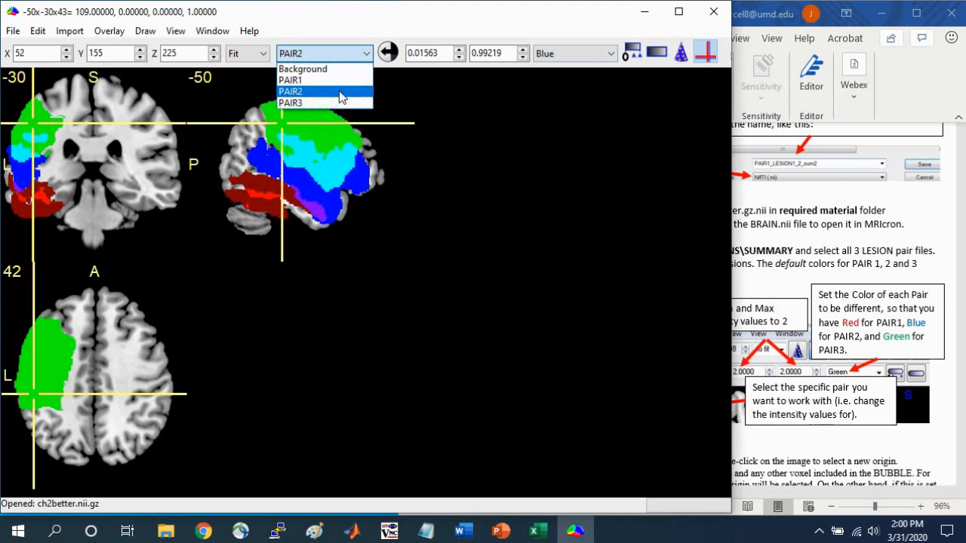
left_click(338, 103)
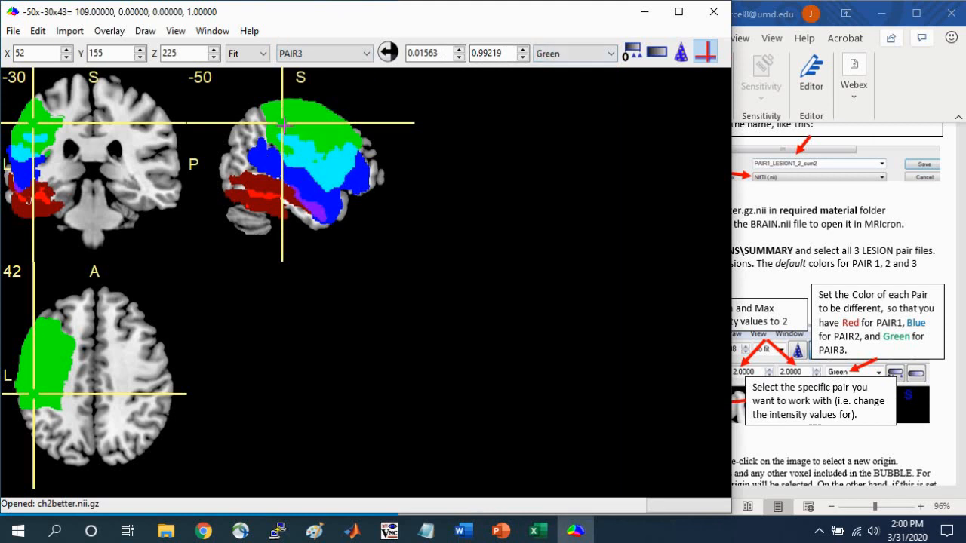
Set the minimum and maximum intensity of the PAIR1 overlay to 2 and place the crosshair inside the red overlap region.
left_click_drag(44, 125, 28, 200)
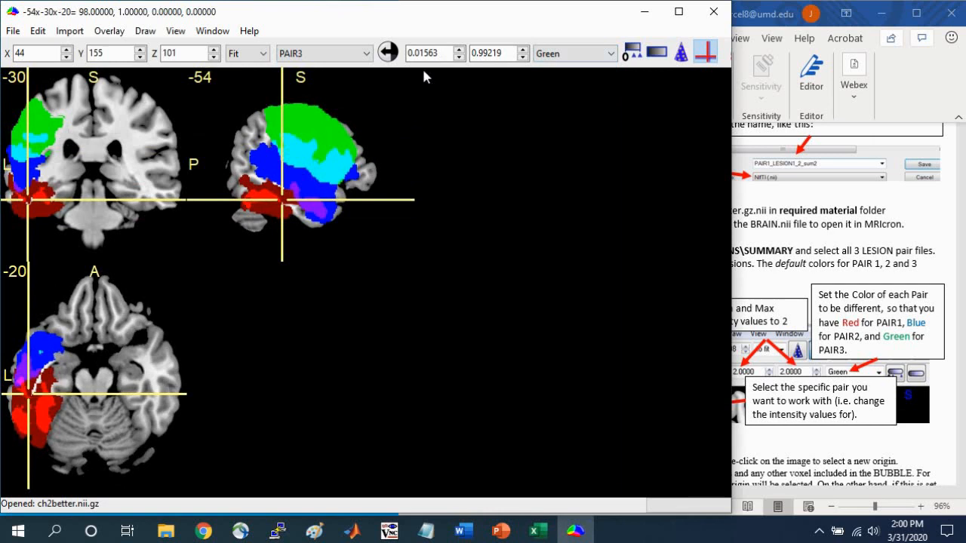
left_click(311, 53)
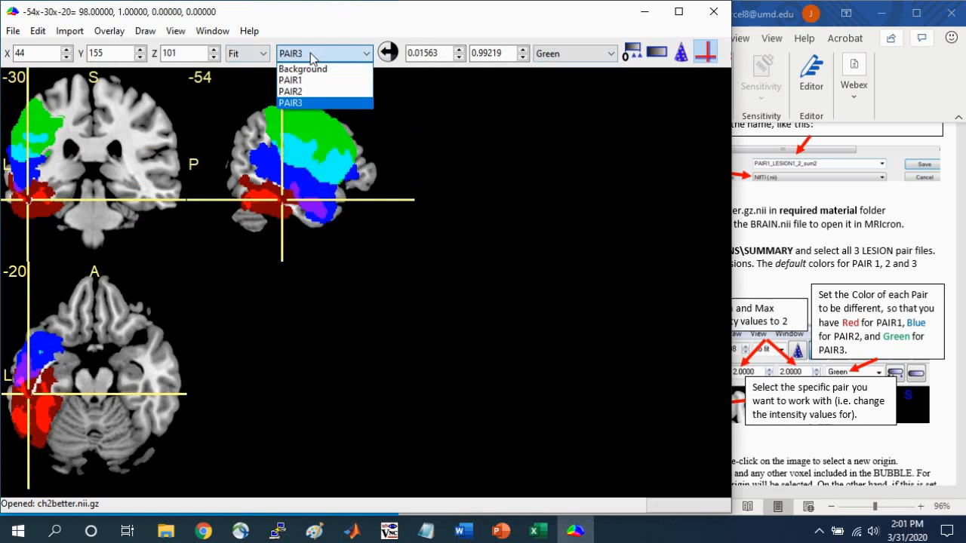
left_click(294, 80)
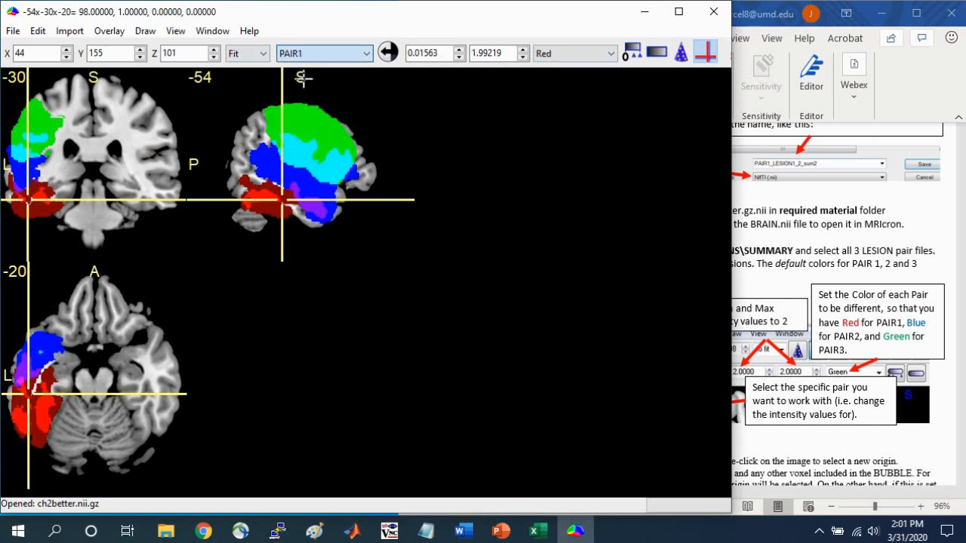
double_click(444, 52)
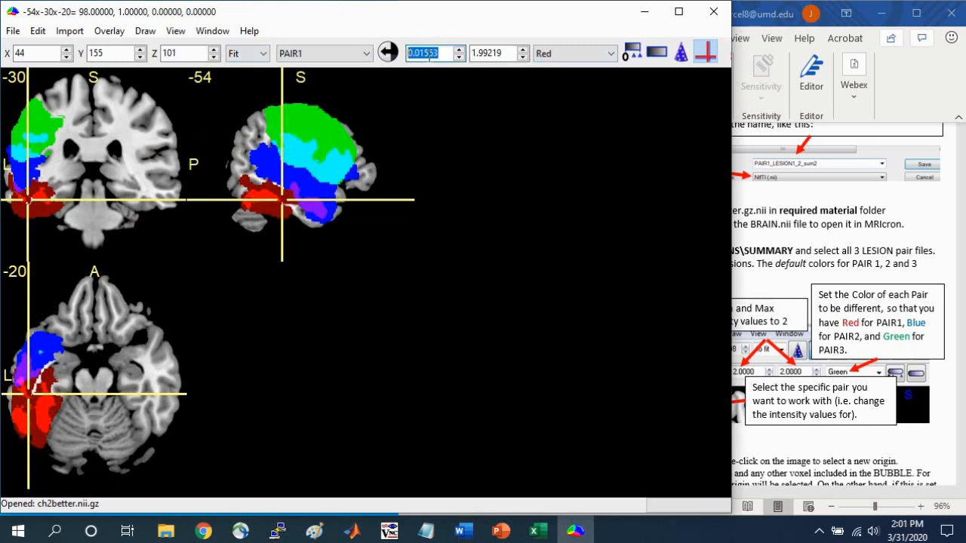
type("2")
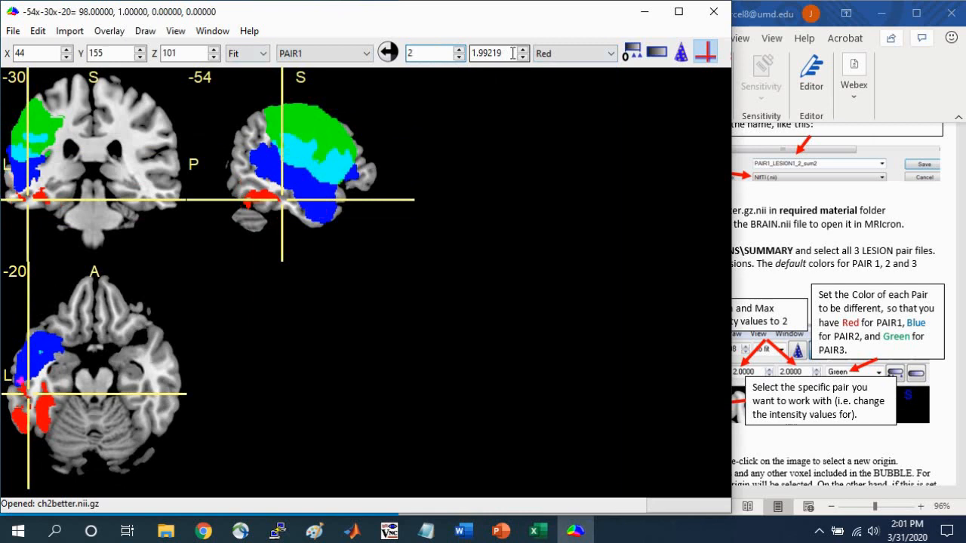
key("Tab")
type("2")
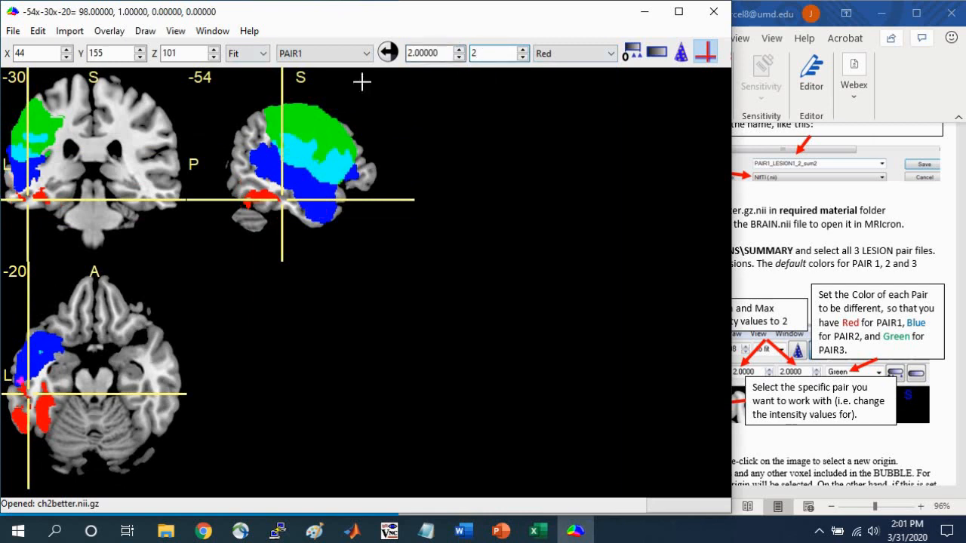
left_click(263, 198)
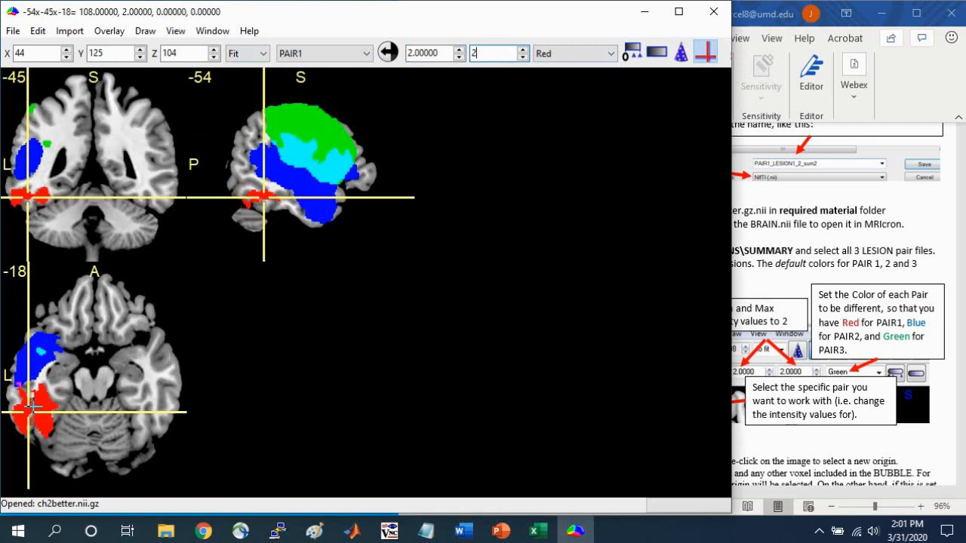
left_click_drag(34, 407, 40, 408)
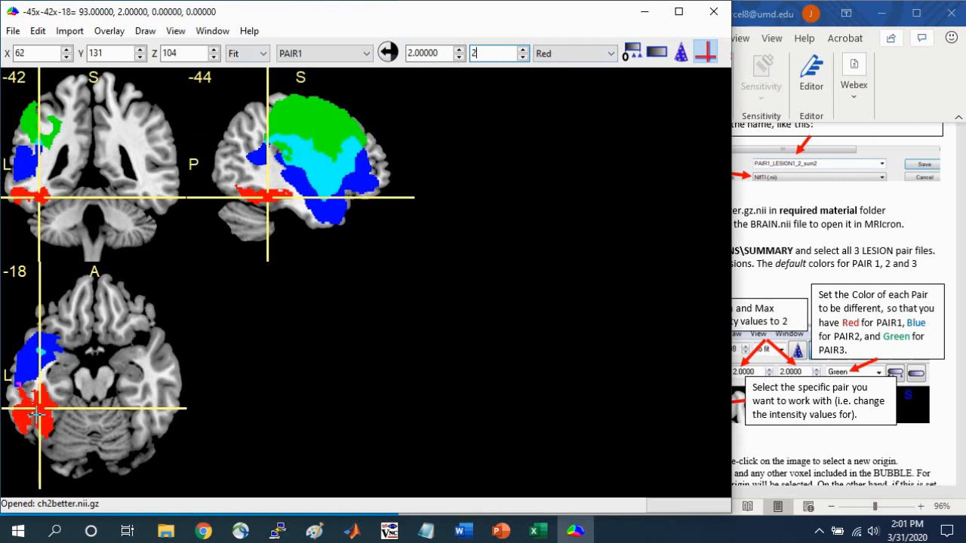
Set the minimum and maximum intensity of the PAIR2 overlay to 2.
left_click(365, 53)
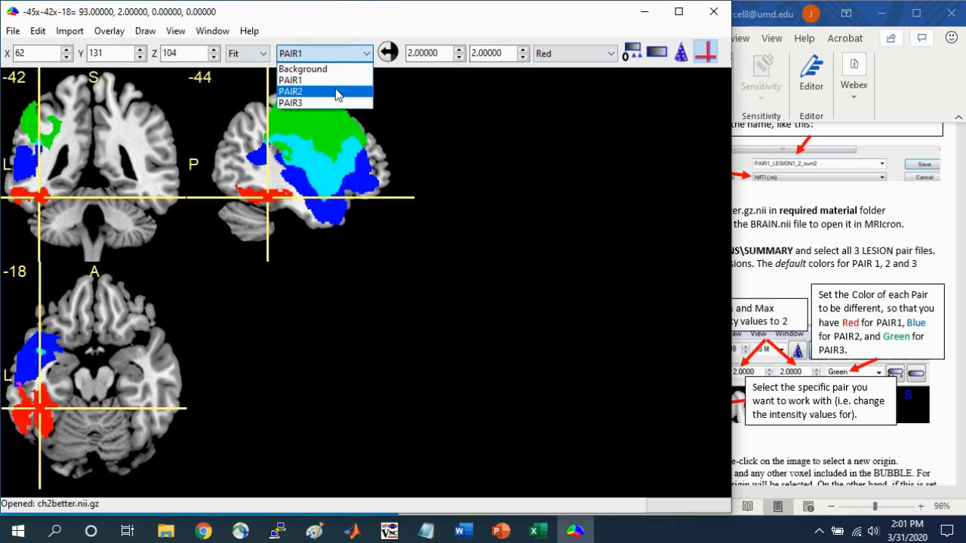
left_click(336, 92)
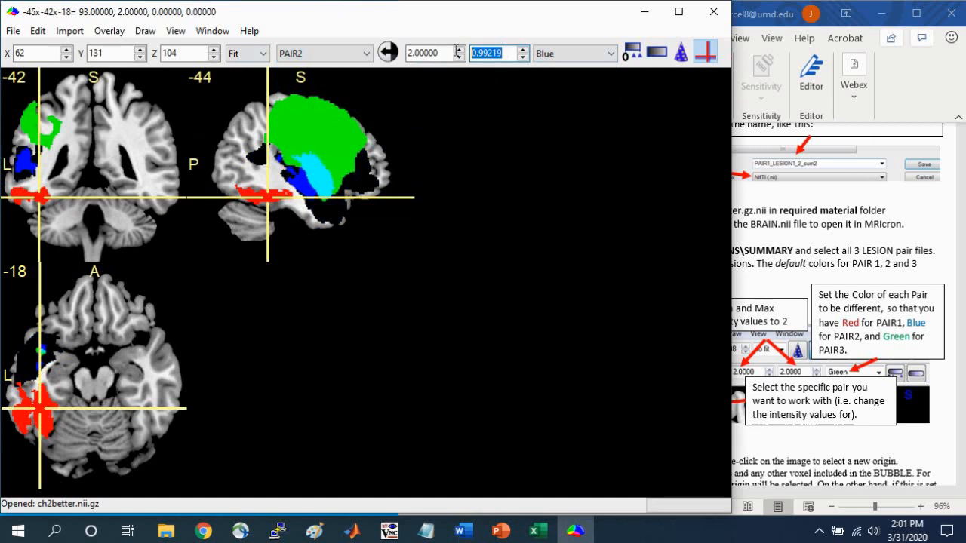
type("2")
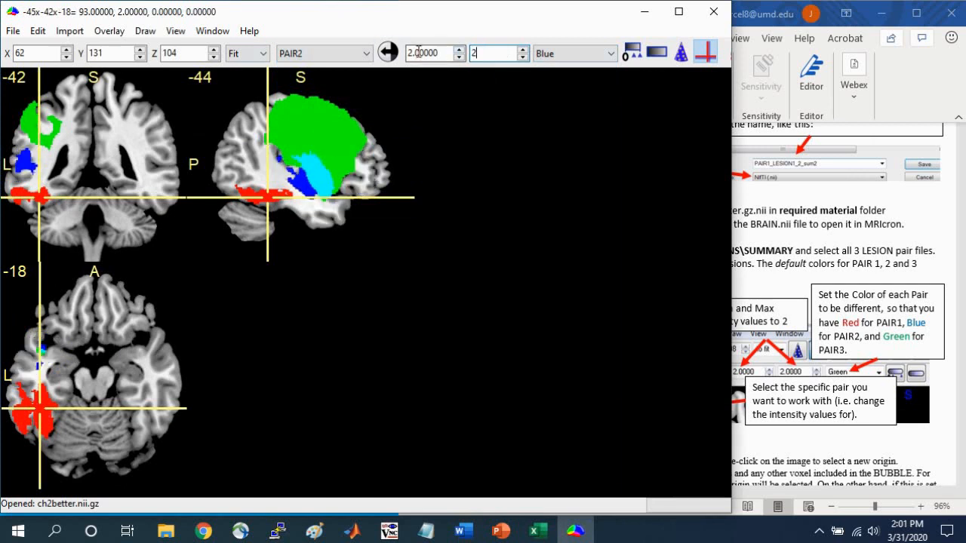
Set the minimum and maximum intensity of the PAIR3 overlay to 2.
left_click(329, 53)
left_click(337, 102)
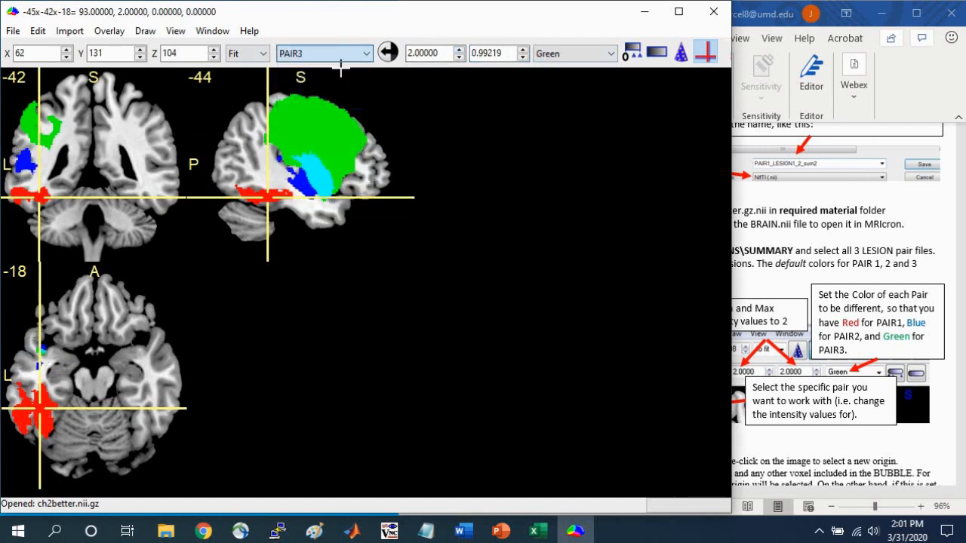
double_click(492, 53)
type("2")
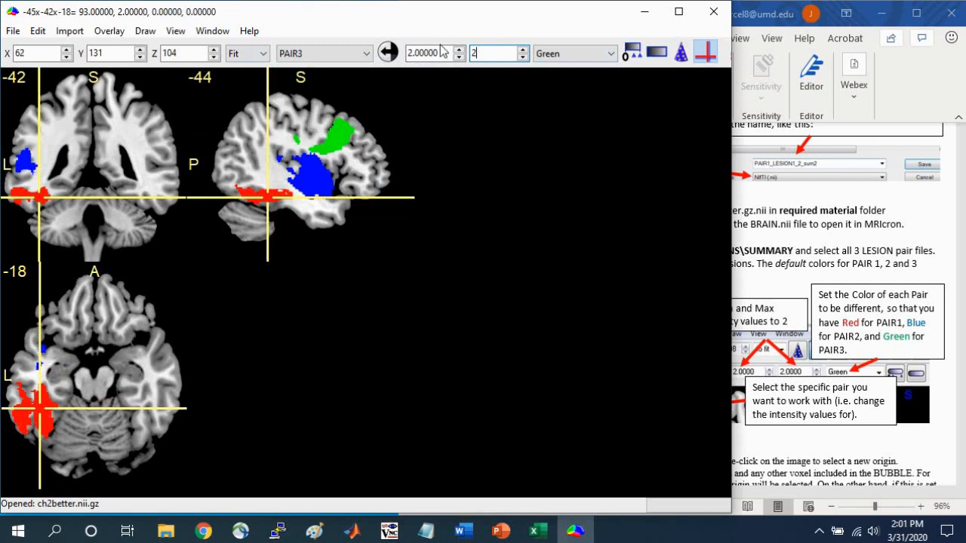
Open the volume render of the brain with its overlays and enlarge its window beside the slice views.
mouse_move(43, 100)
left_mouse_down()
mouse_move(43, 210)
mouse_move(50, 89)
left_mouse_up()
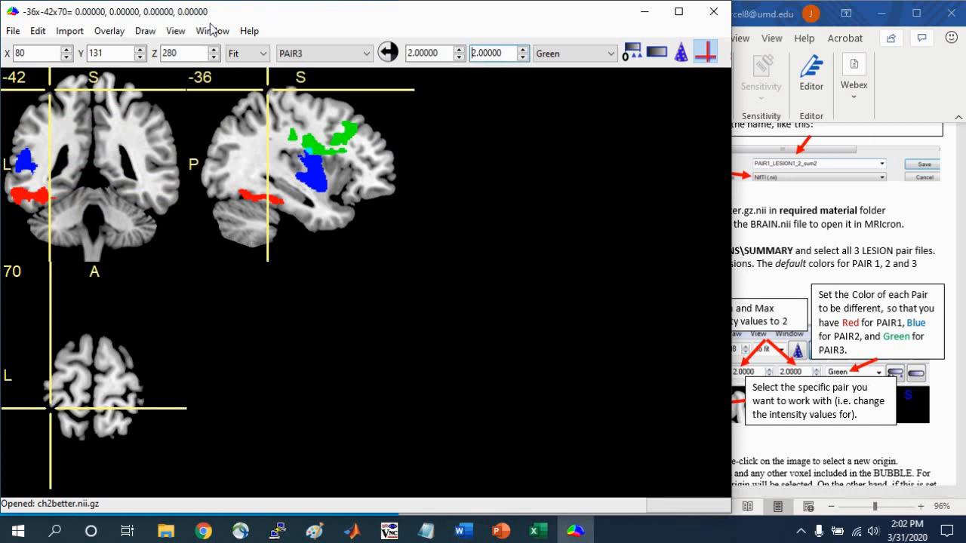
left_click(211, 31)
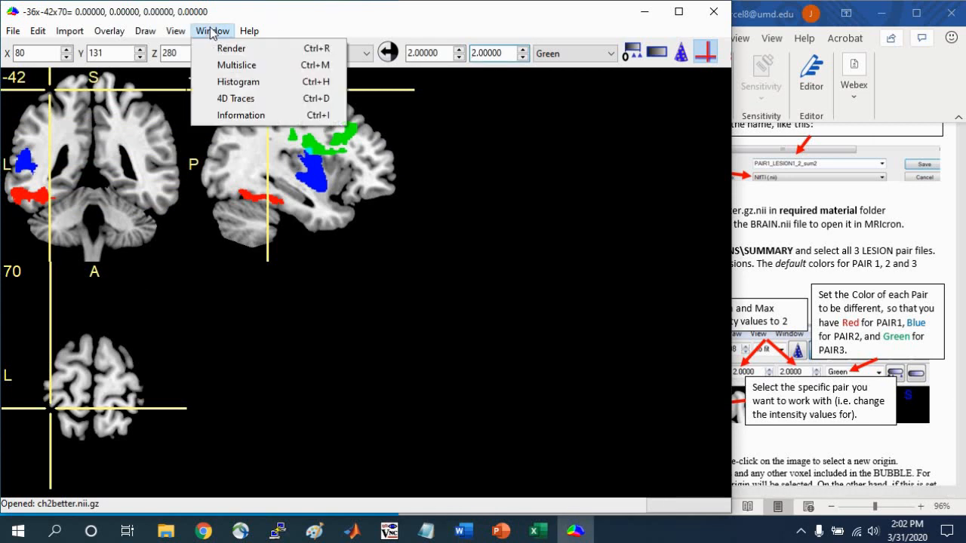
left_click(231, 48)
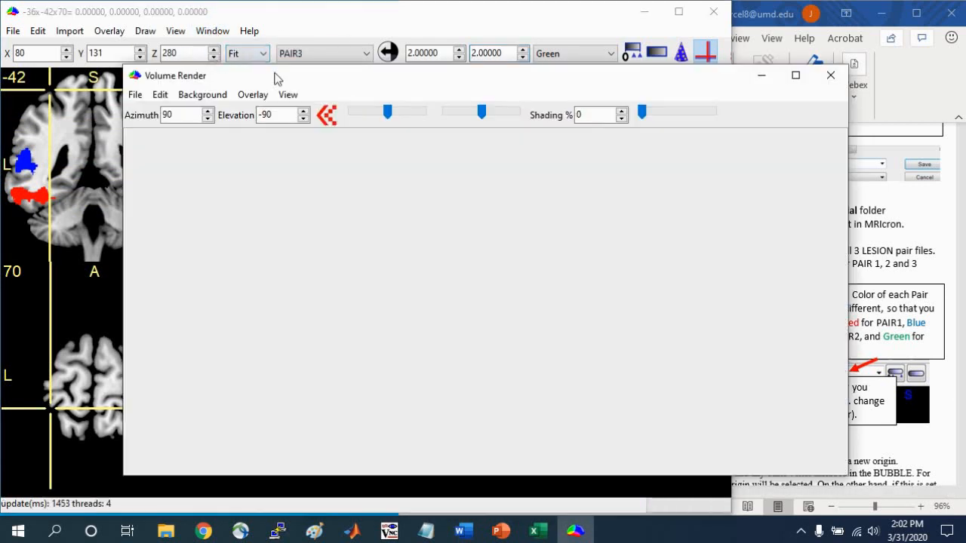
left_click_drag(276, 78, 358, 28)
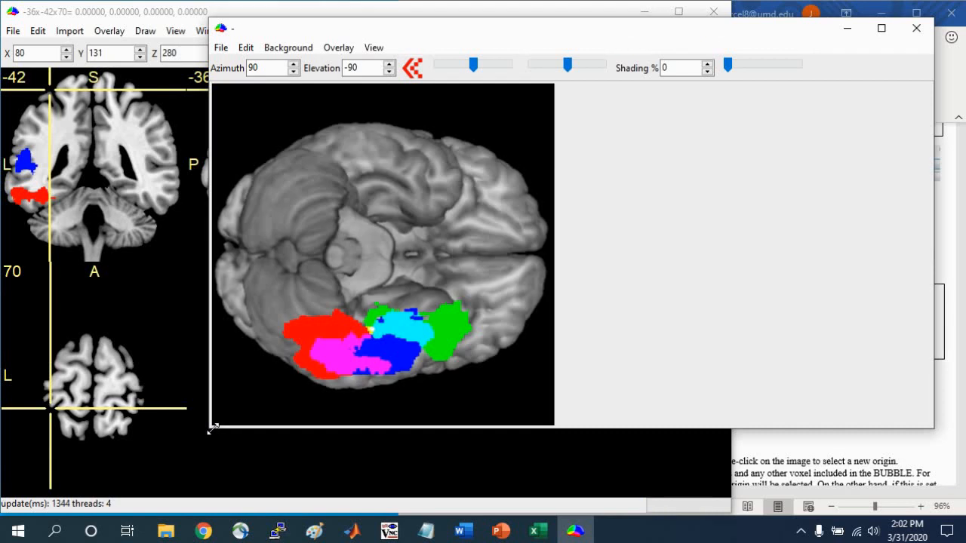
mouse_move(212, 428)
left_mouse_down()
mouse_move(508, 513)
mouse_move(448, 483)
mouse_move(360, 516)
left_mouse_up()
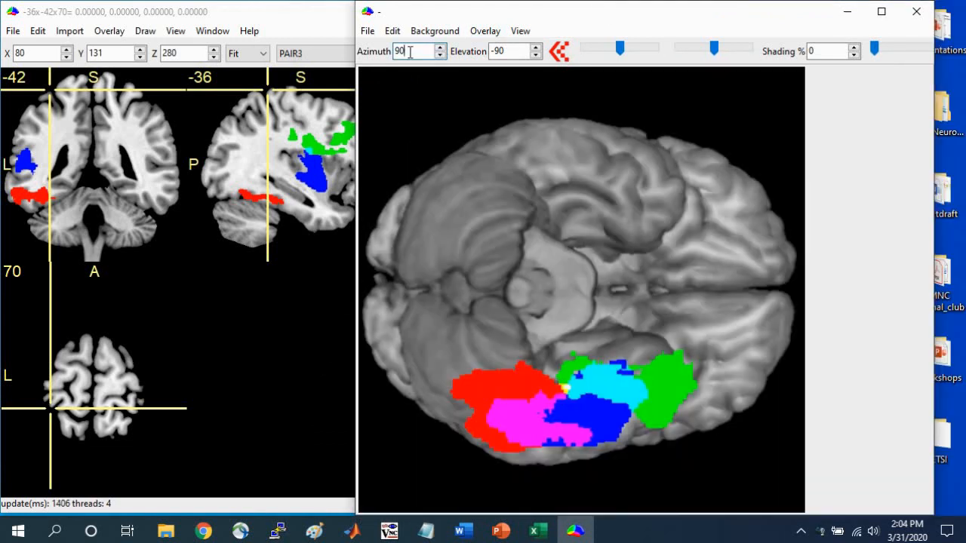
Set the rendering's azimuth to 270 and its elevation to 0 for a lateral view of the lesions.
left_click_drag(410, 51, 384, 50)
type("270")
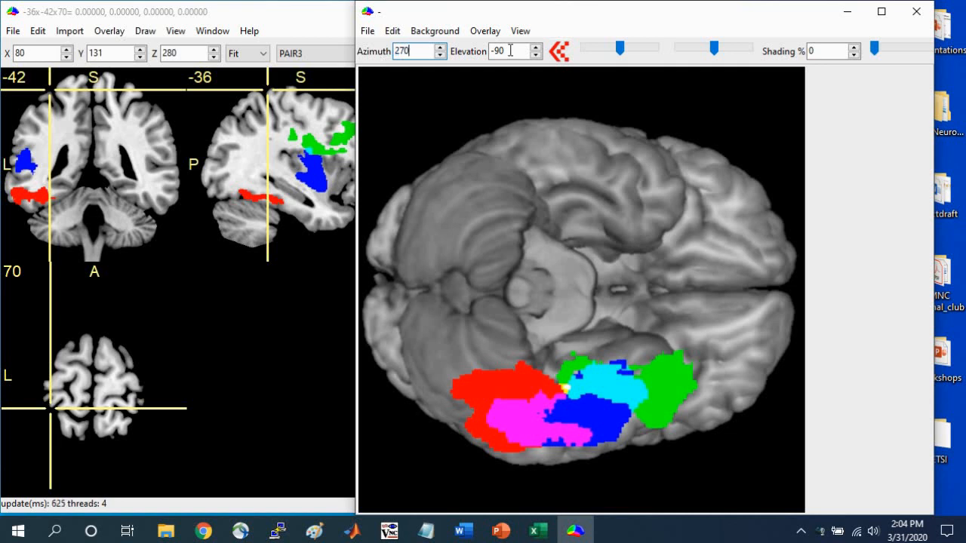
key("Tab")
type("0")
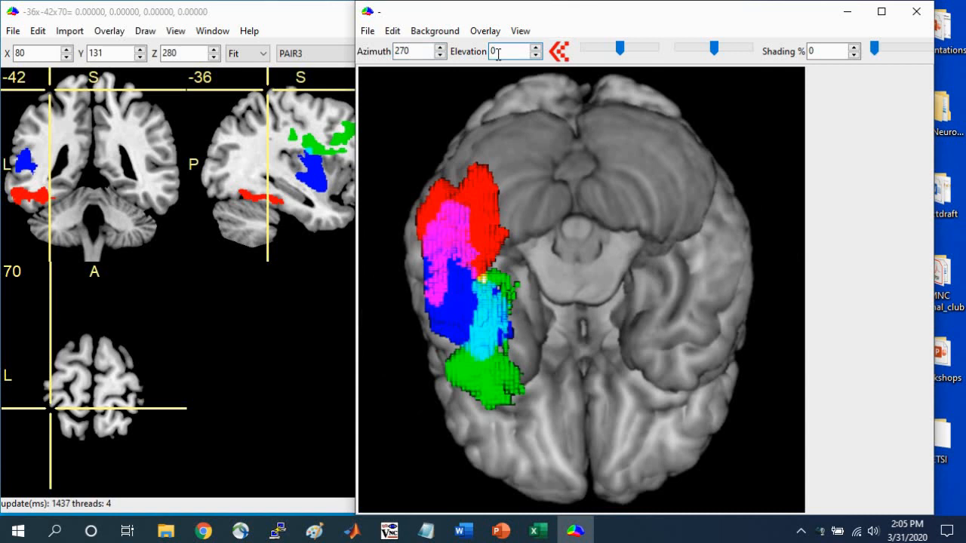
left_click(430, 52)
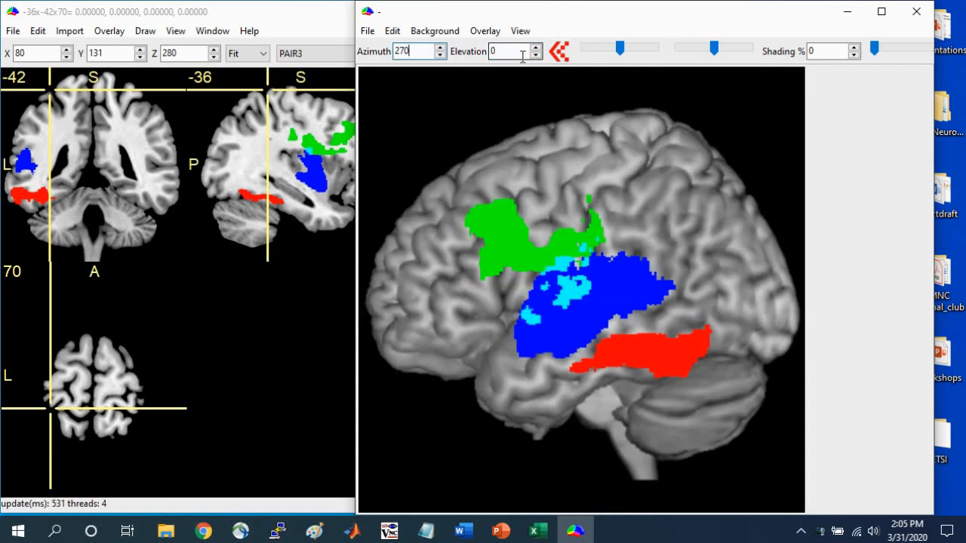
Place the crosshair on the green and then the red lesion in the rendering to compare them with the slices.
left_click(495, 222)
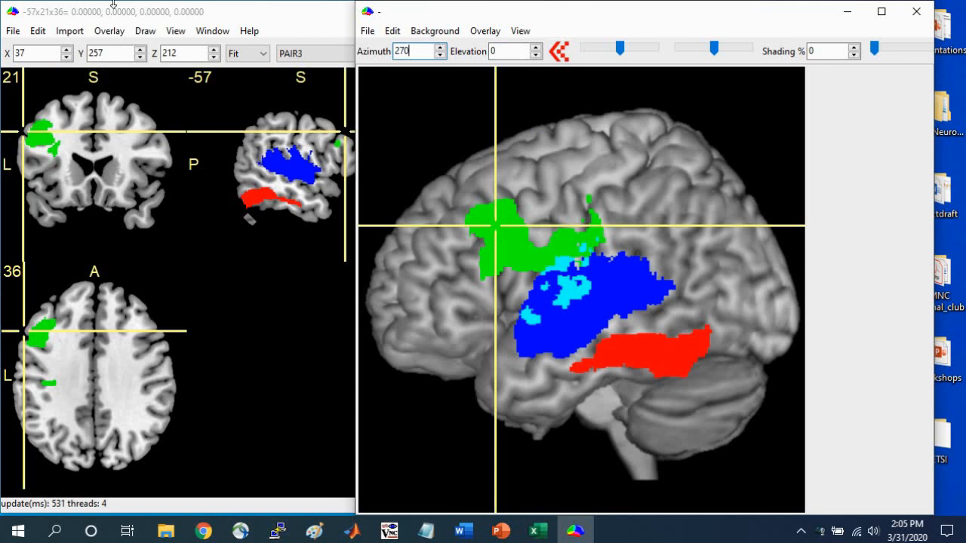
left_click(143, 13)
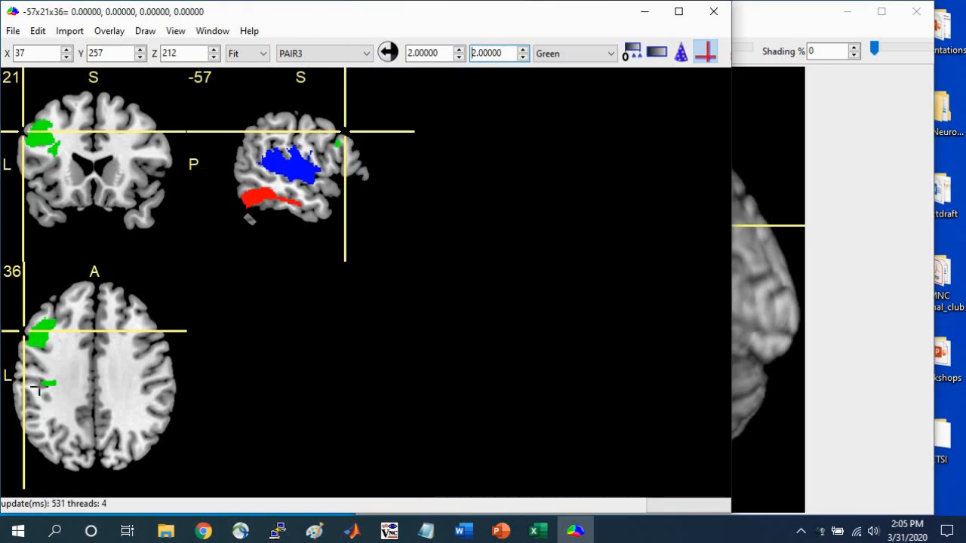
left_click(760, 19)
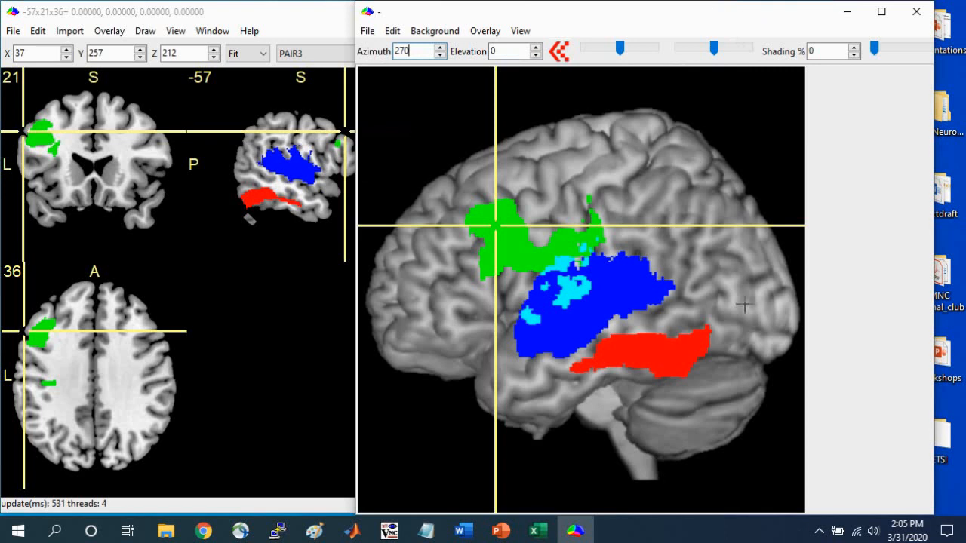
left_click(661, 359)
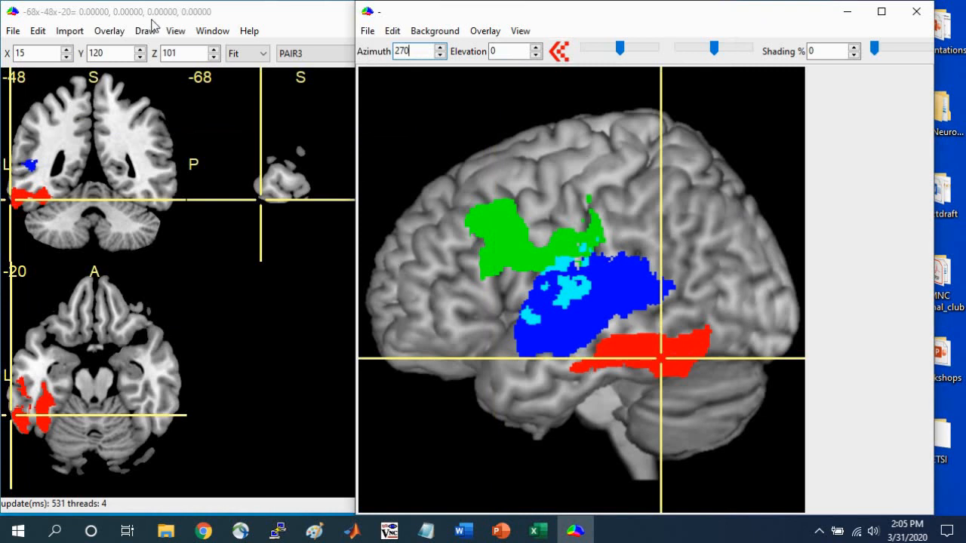
Set the rendering's overlay search to Below BG surface [max intensity].
left_click(485, 31)
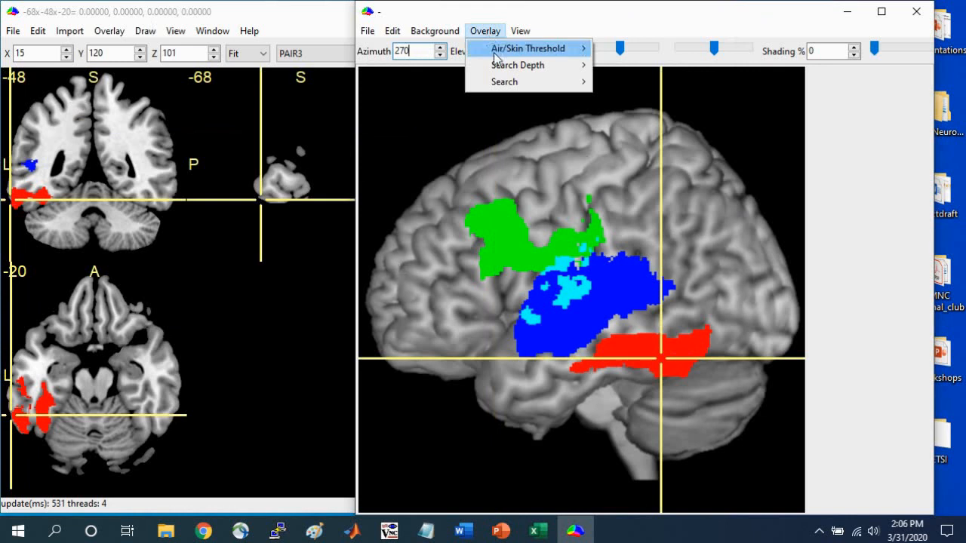
mouse_move(522, 83)
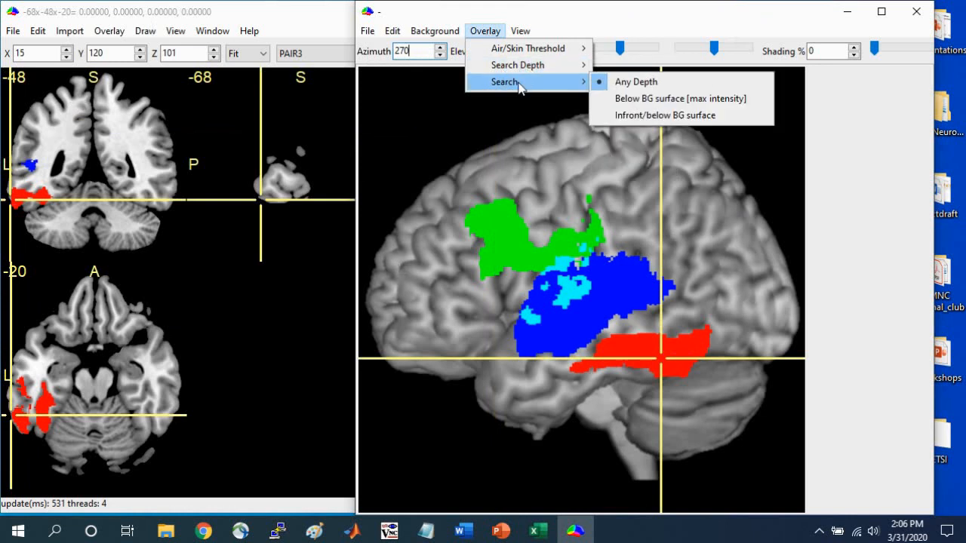
left_click(623, 99)
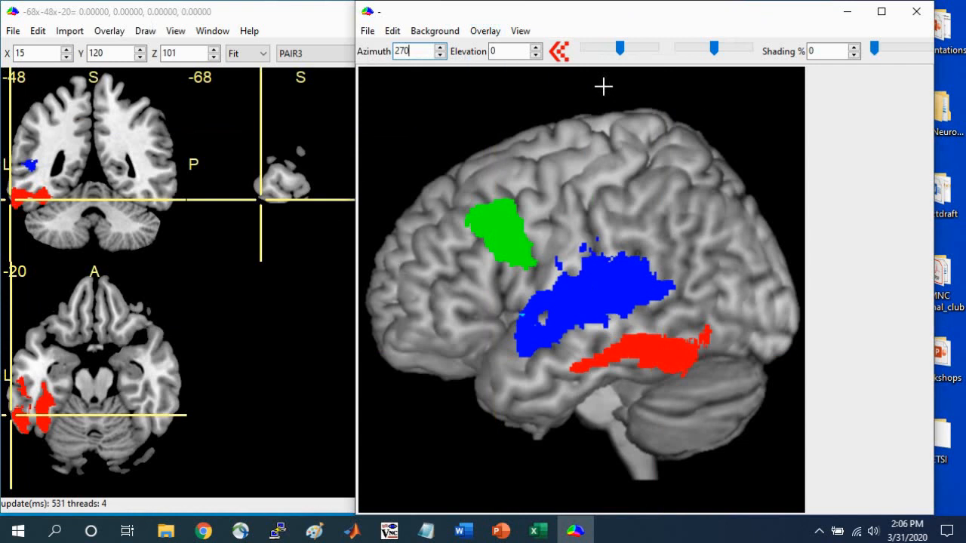
left_click(486, 30)
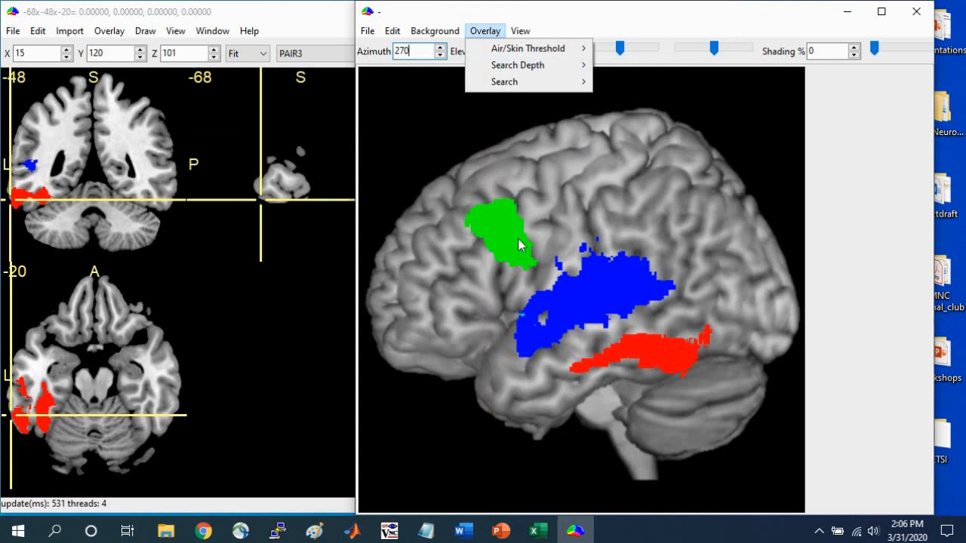
left_click(655, 363)
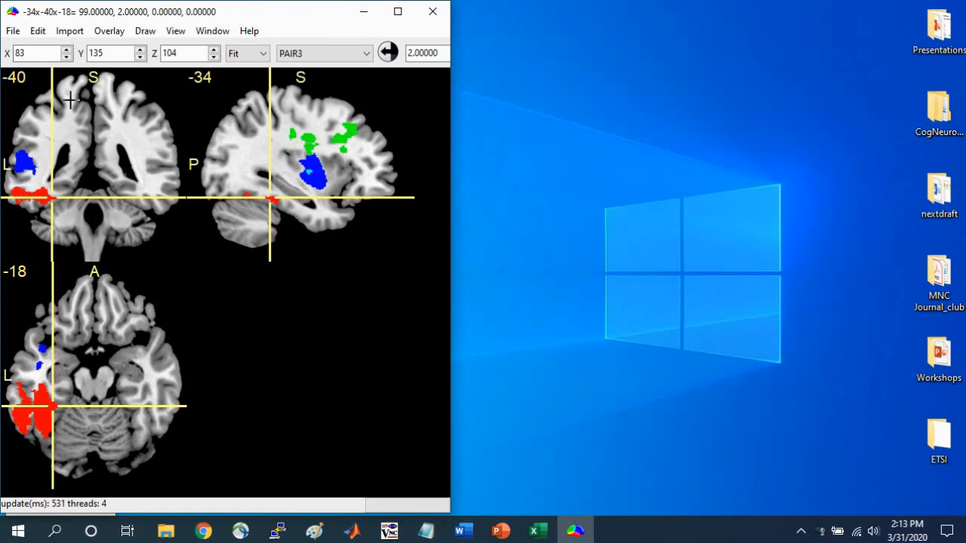
Start a second MRIcron instance and fit its window beside the lesion overlay viewer.
left_click(551, 465)
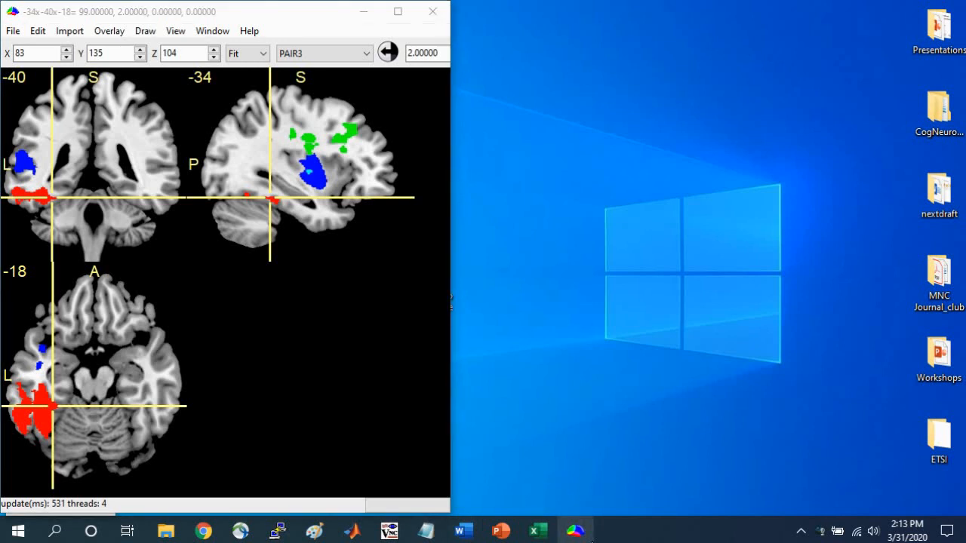
right_click(574, 532)
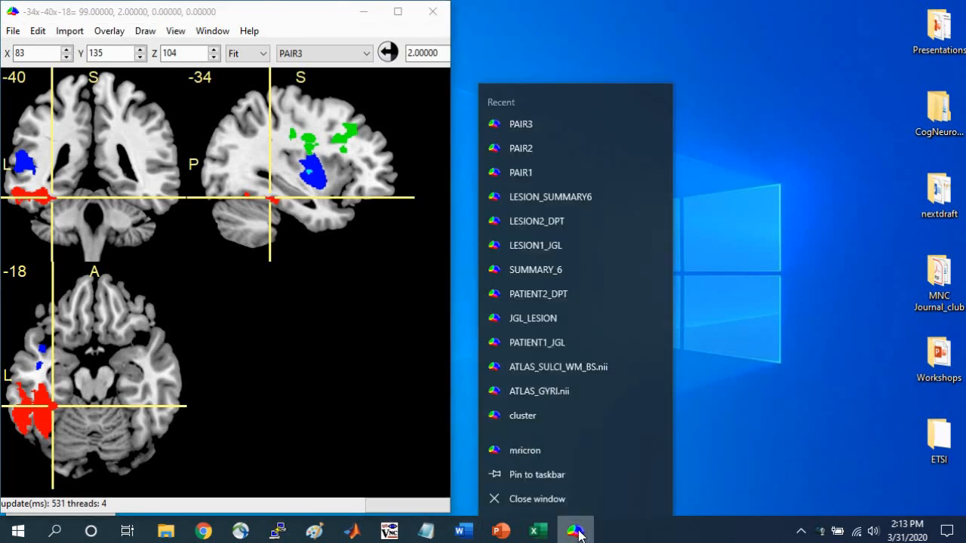
left_click(559, 450)
left_click_drag(427, 90, 478, 13)
left_click_drag(106, 388, 441, 516)
Open the aal.nii.gz template in the second viewer.
left_click(455, 31)
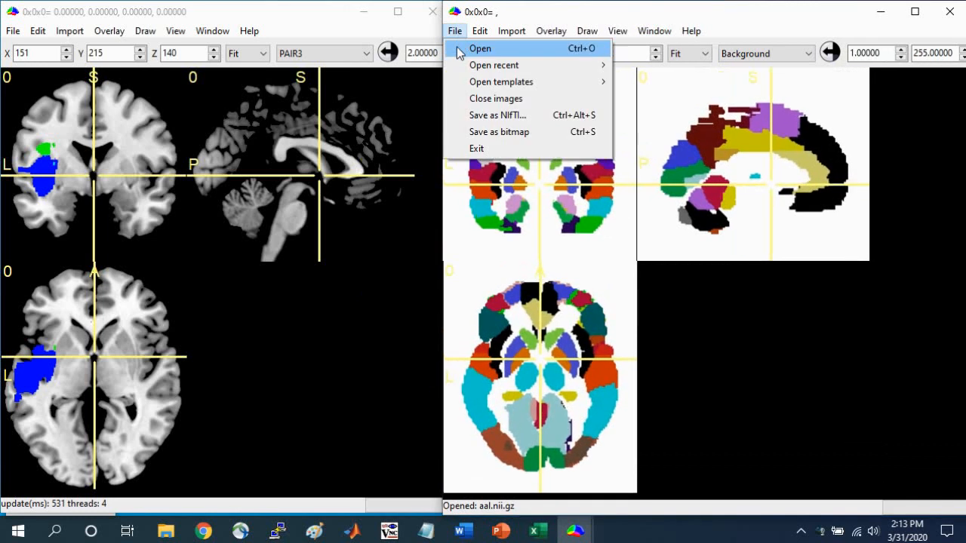
mouse_move(472, 82)
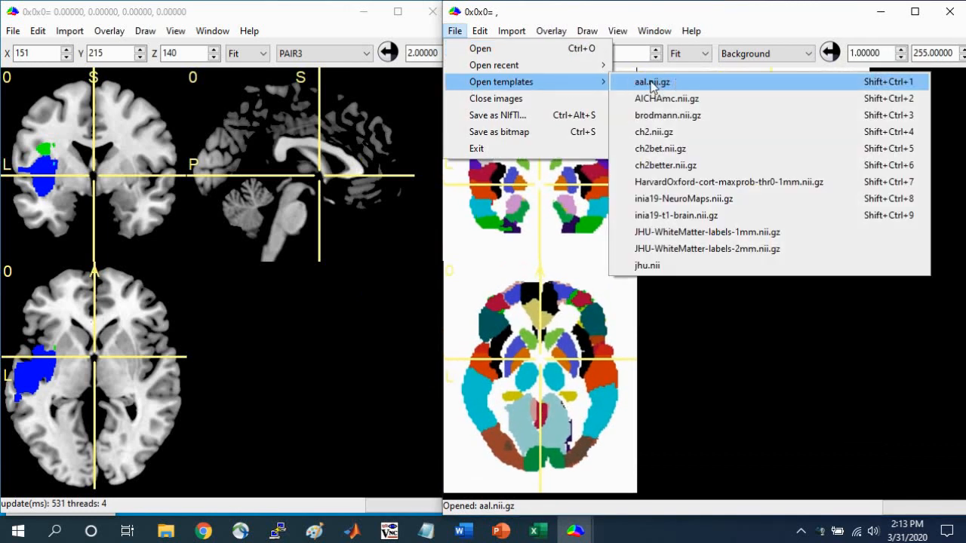
left_click(651, 85)
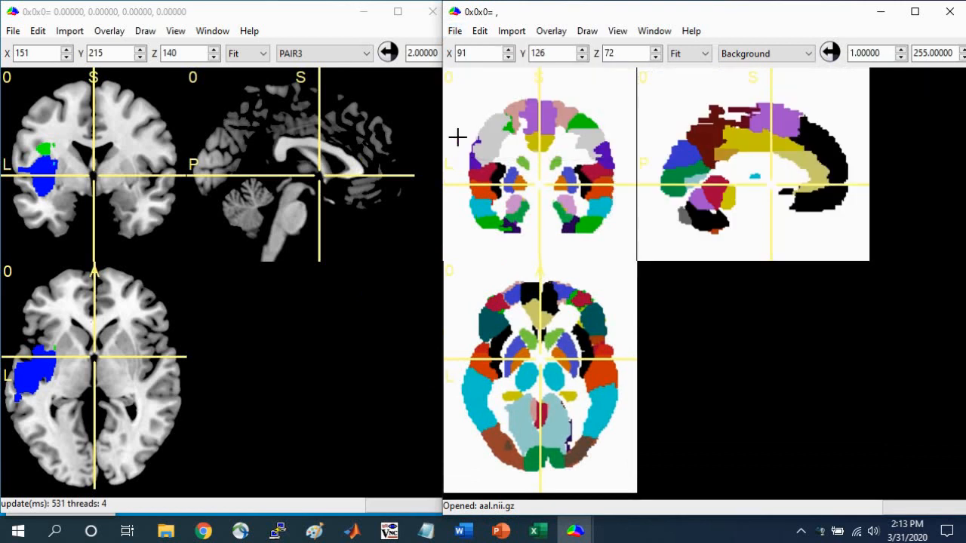
Check that Yoke is enabled in both viewers and test it by placing the atlas crosshair on the left precentral region.
left_click(617, 31)
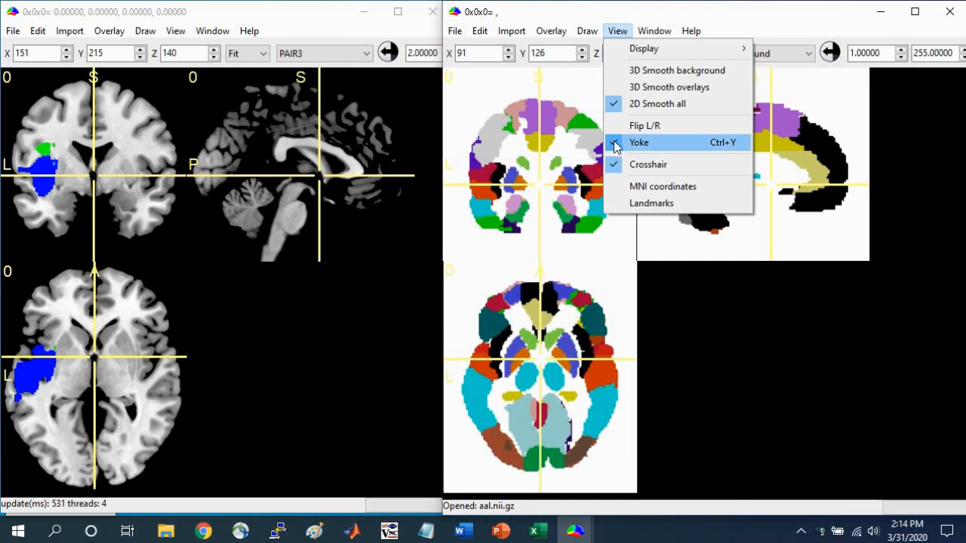
left_click(622, 34)
left_click(176, 33)
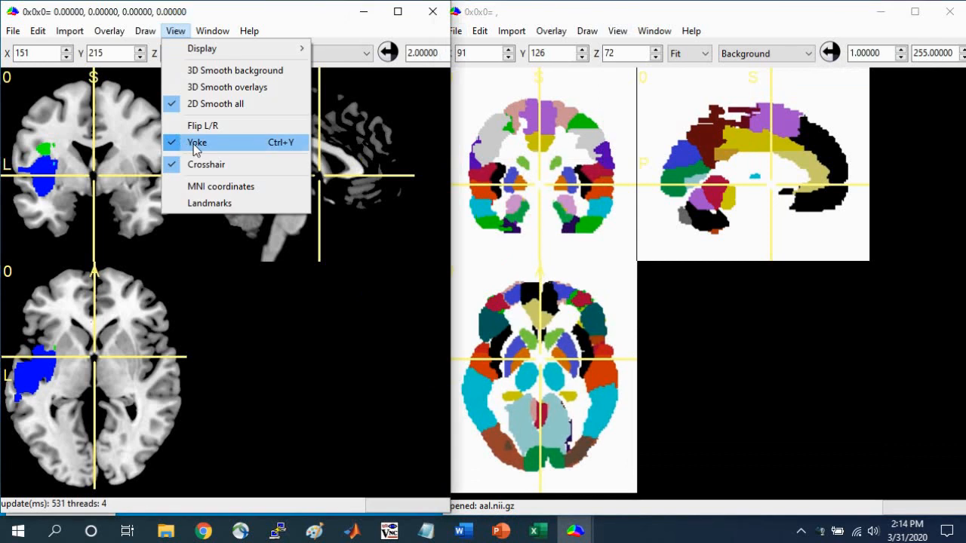
left_click(196, 143)
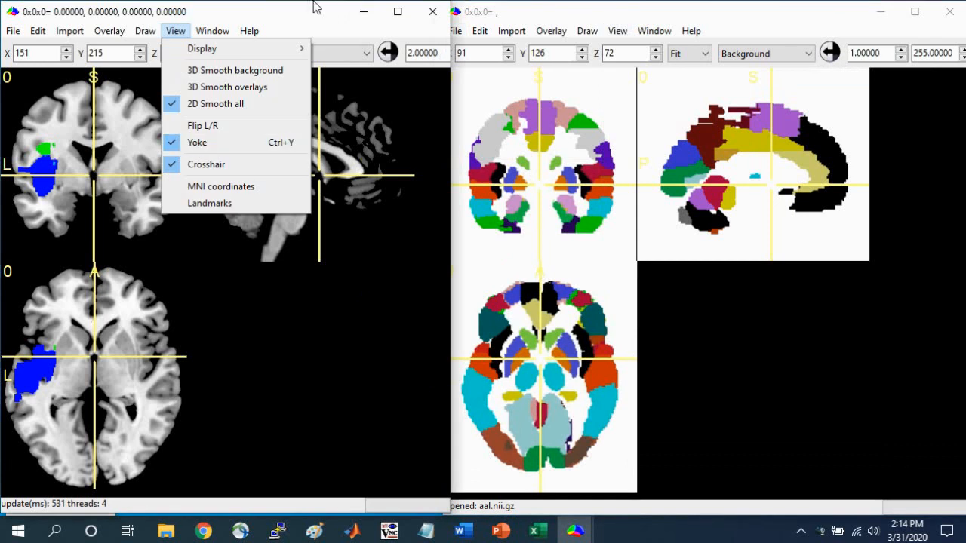
left_click(494, 136)
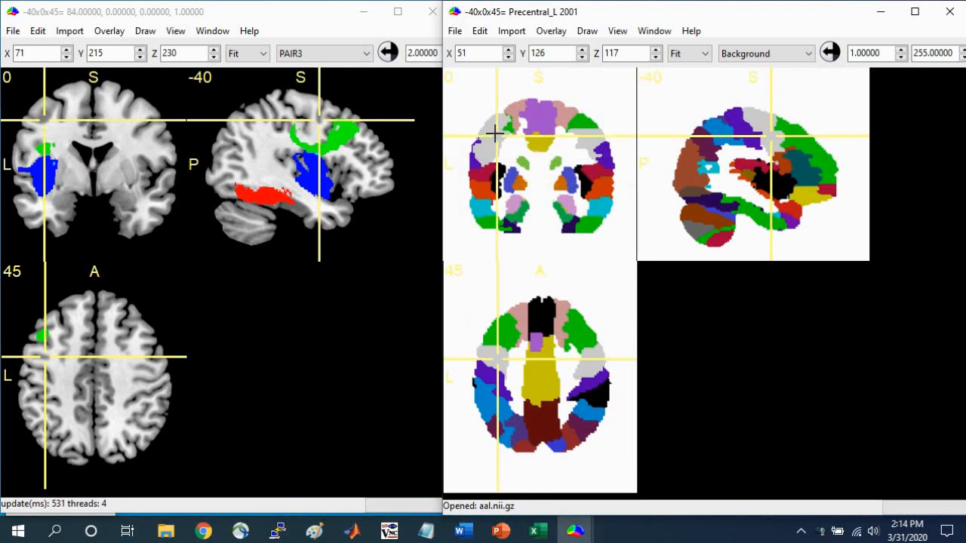
Place the linked crosshair in the left frontal area and at several points within the blue lesion to identify the matching AAL regions.
left_click(360, 153)
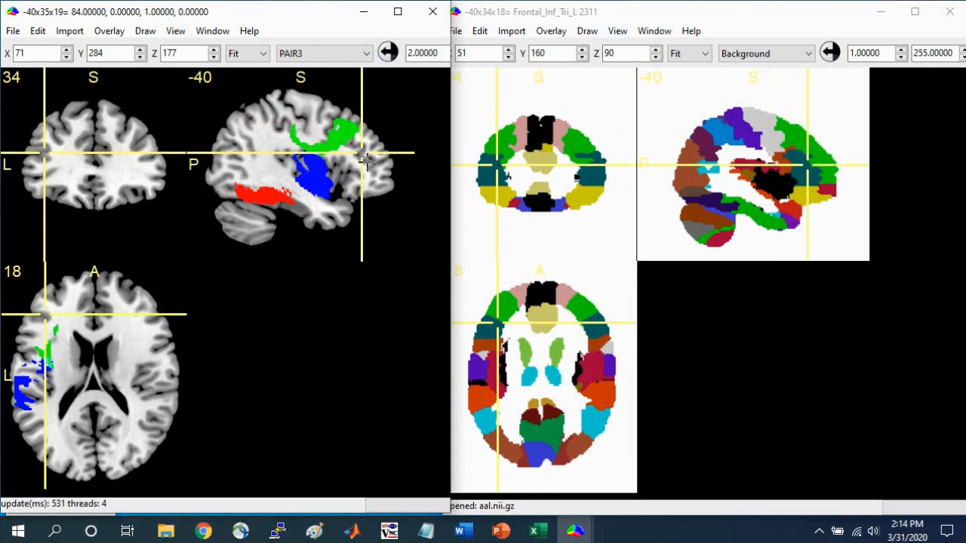
left_click(311, 179)
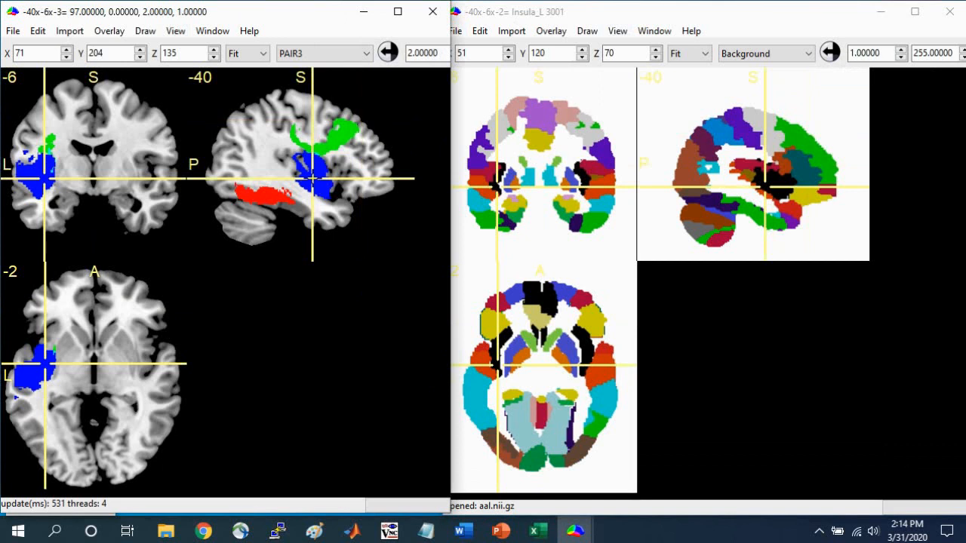
left_click(487, 185)
left_click(486, 187)
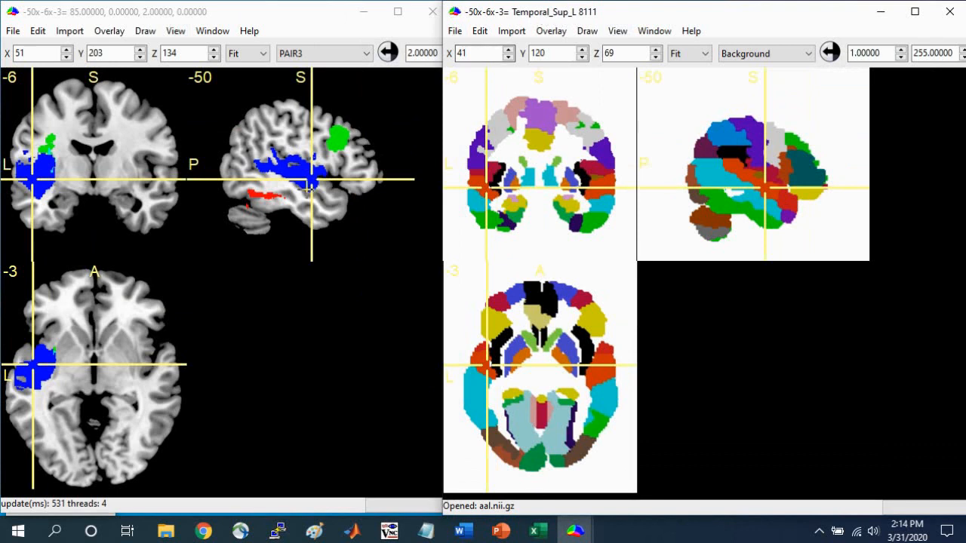
left_click(280, 167)
left_click_drag(281, 167, 307, 171)
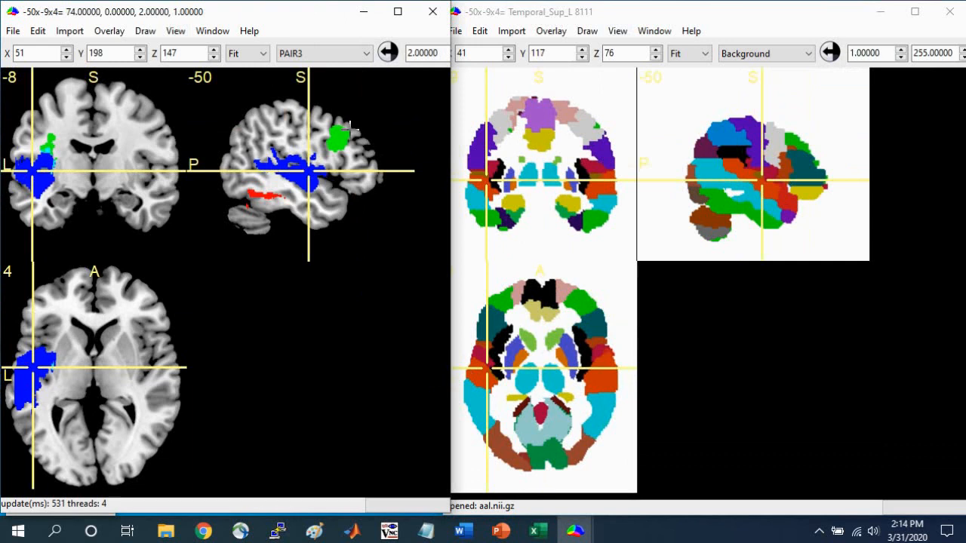
Place the crosshair on the green lesion and at several points across the red lesion to identify their AAL regions.
left_click(337, 138)
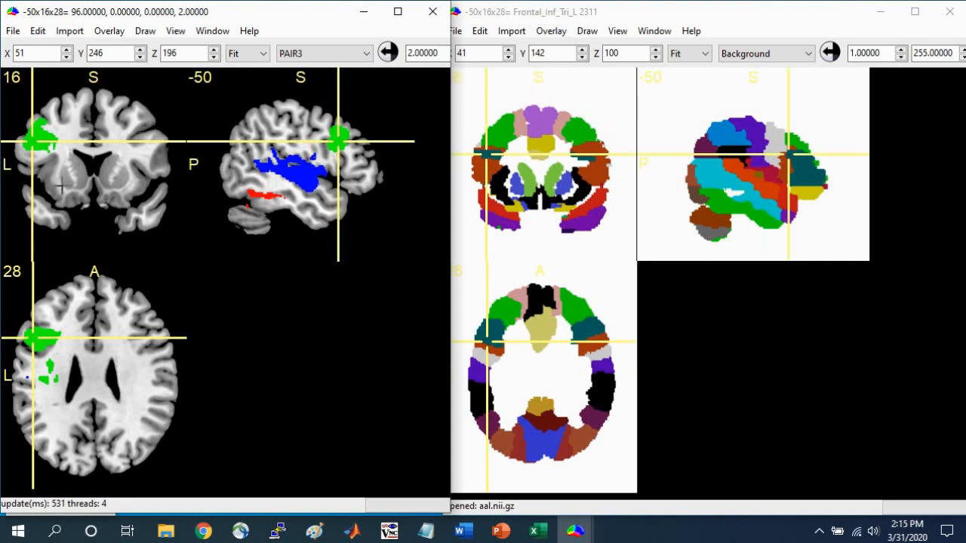
left_click(260, 195)
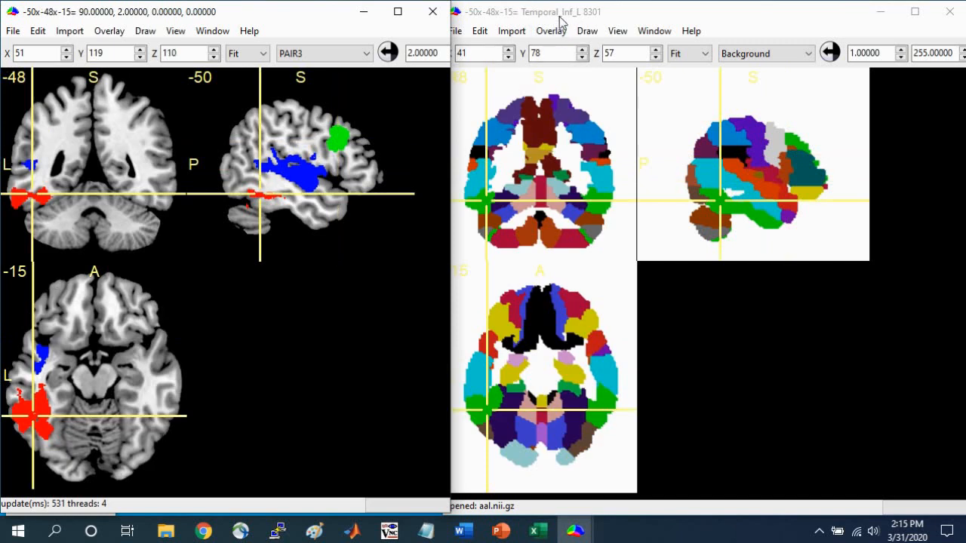
left_click(18, 196)
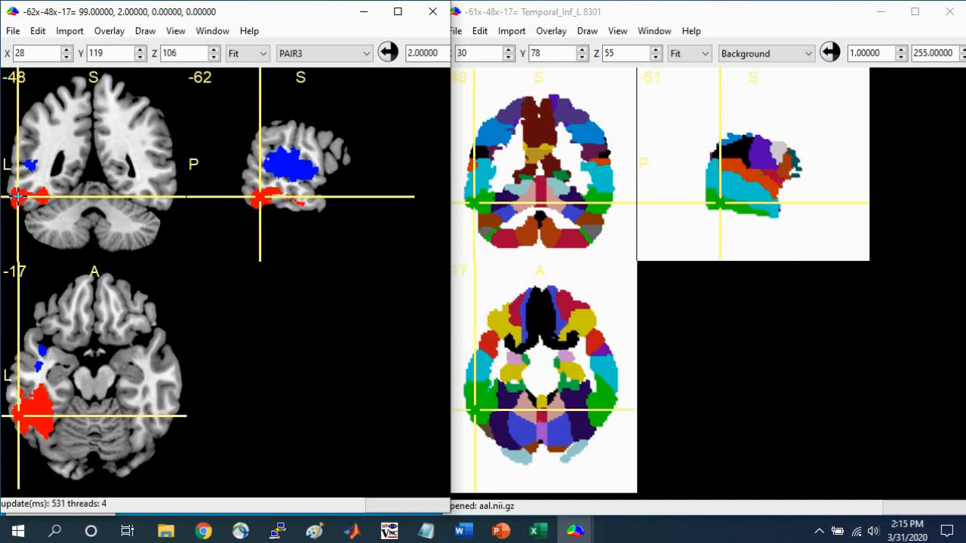
left_click(501, 200)
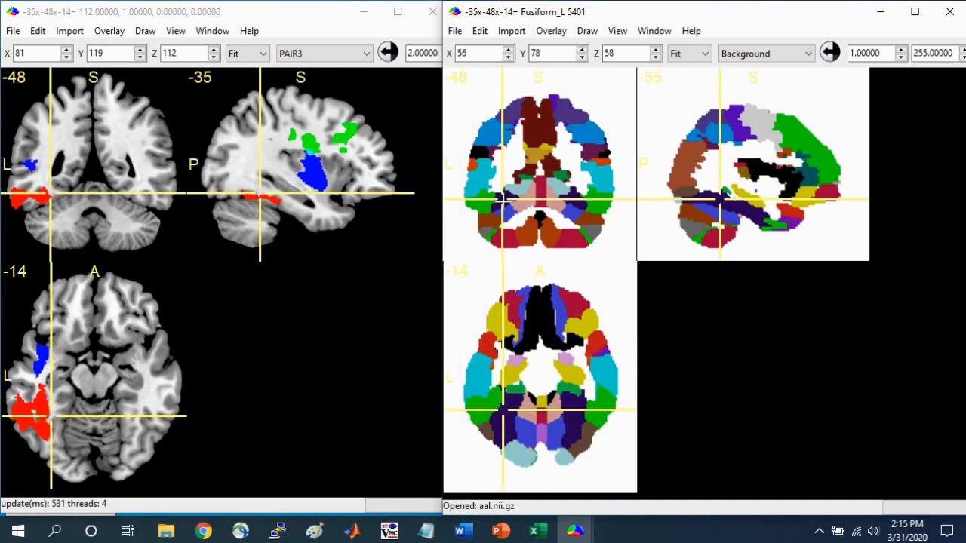
left_click(256, 198)
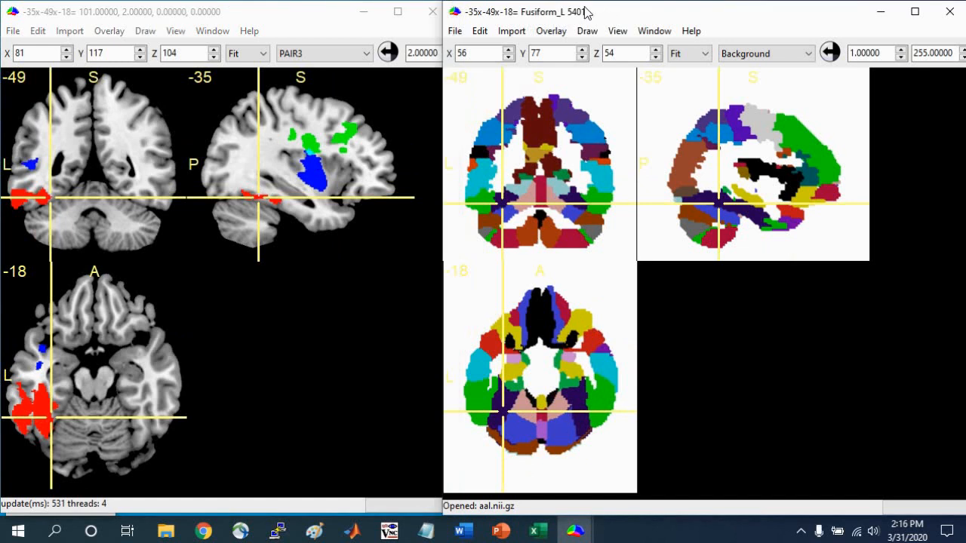
Open the brodmann.nii.gz template in the second viewer, then try the HarvardOxford-cort-maxprob-thr0-1mm.nii.gz template.
left_click(456, 33)
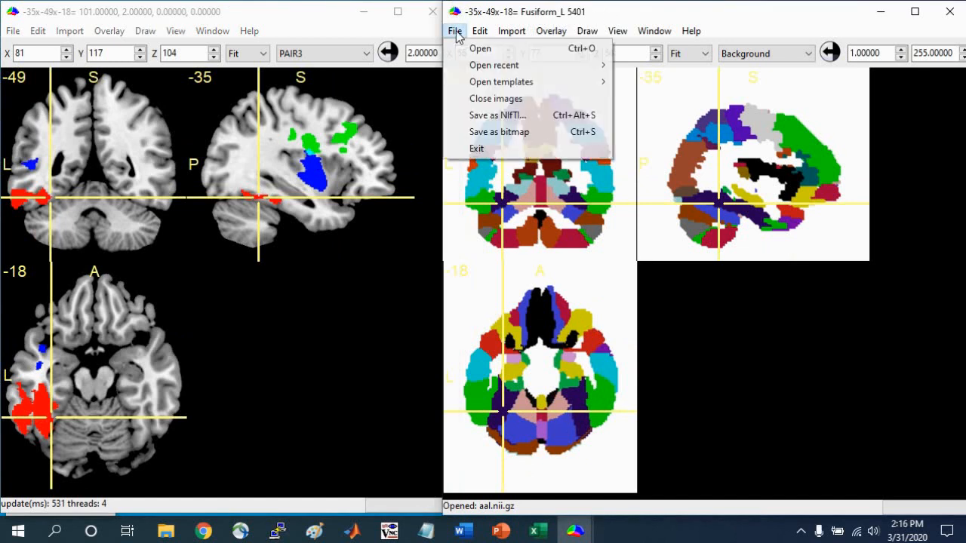
mouse_move(468, 91)
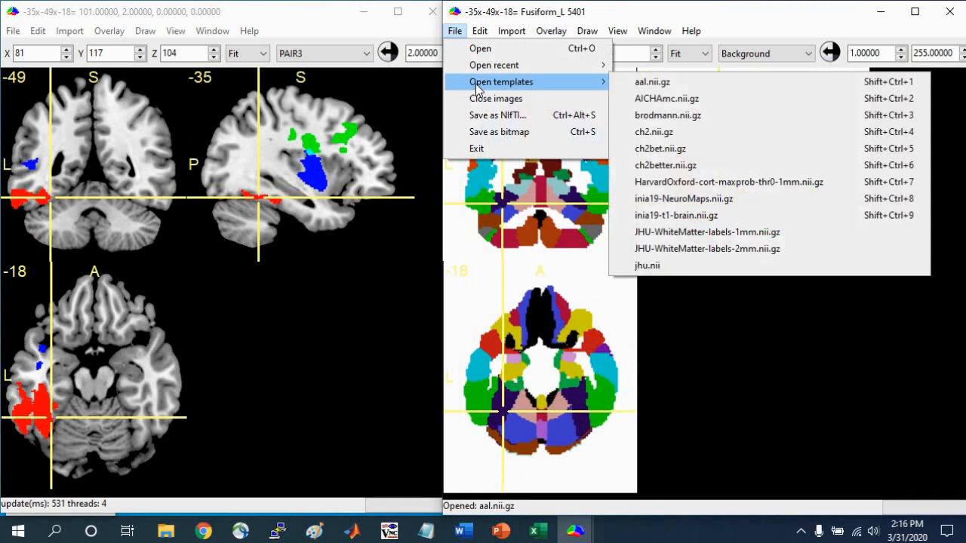
left_click(677, 121)
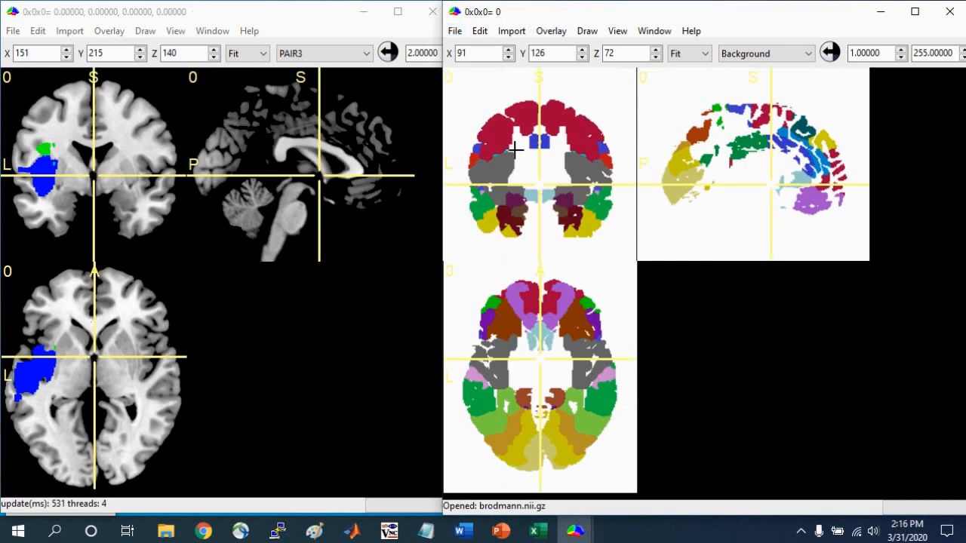
left_click(455, 31)
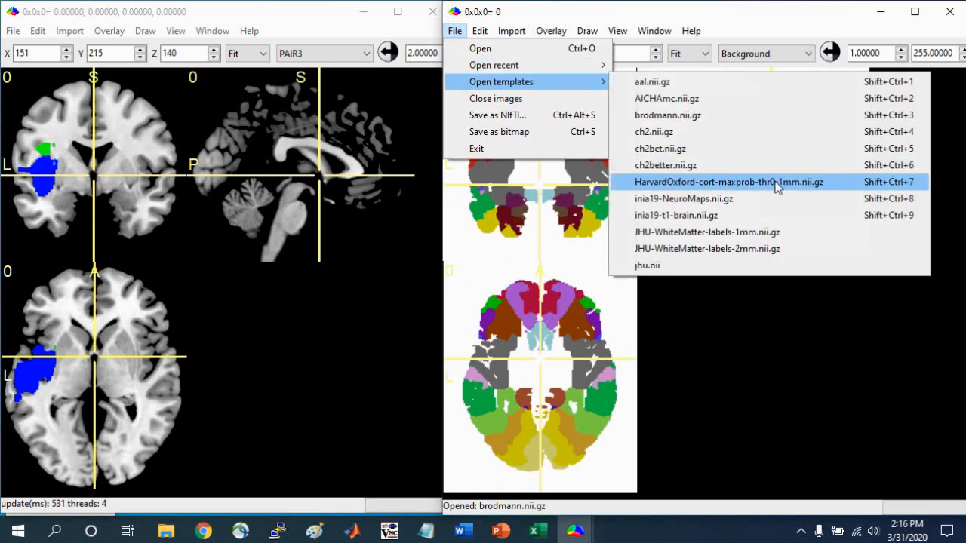
left_click(814, 184)
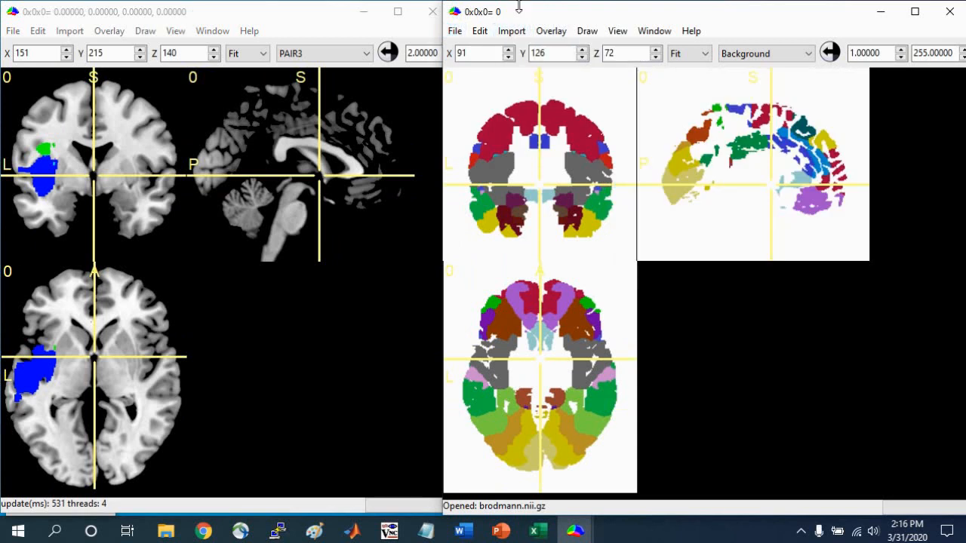
Reopen the aal.nii.gz template in the second viewer and place the crosshair on the left rolandic operculum.
left_click(458, 31)
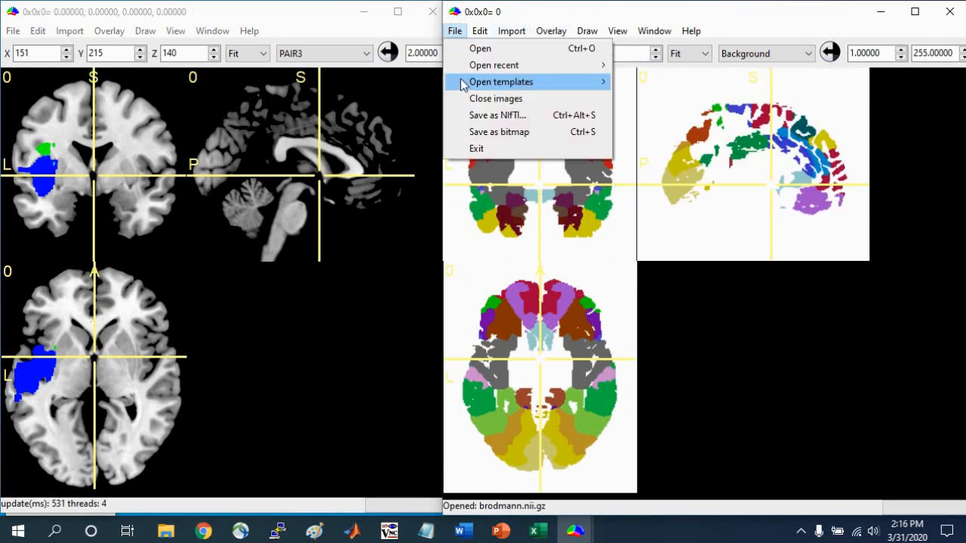
mouse_move(526, 85)
left_click(667, 83)
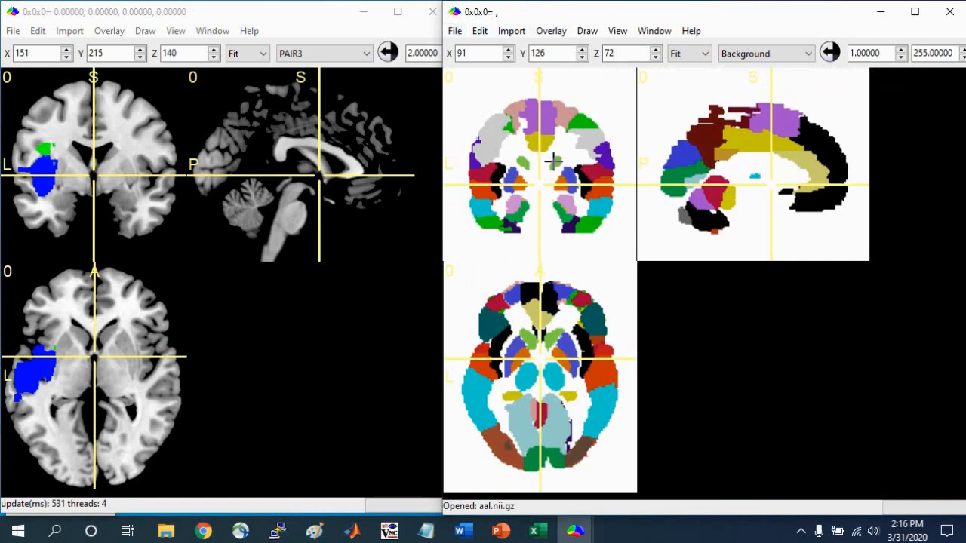
left_click(486, 179)
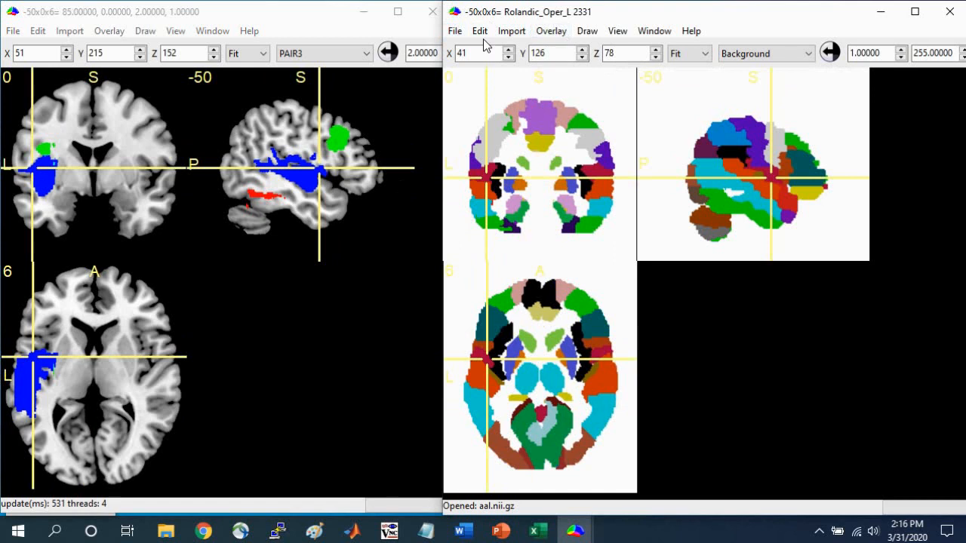
Add the PAIR1 lesion image as an overlay on the AAL atlas and place the crosshair on its red overlap area.
left_click(551, 30)
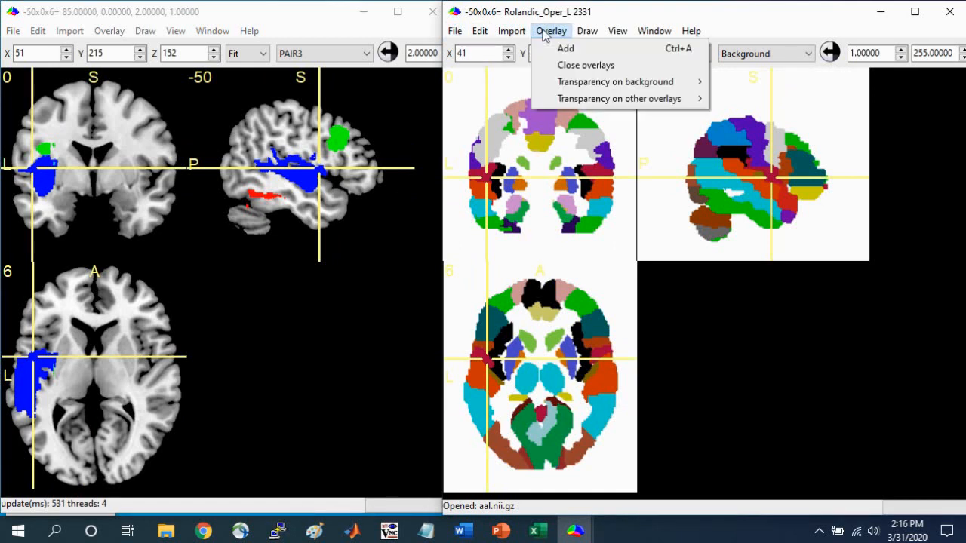
left_click(562, 49)
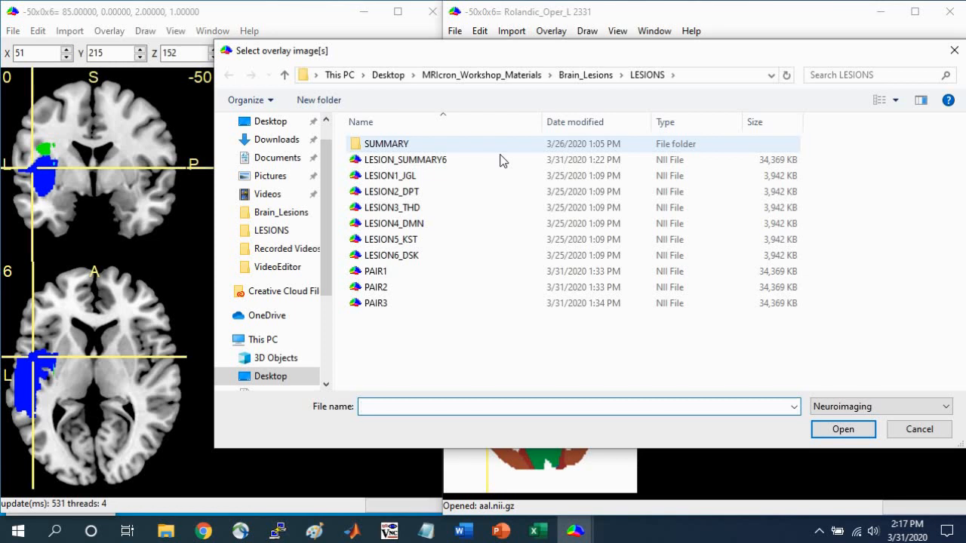
left_click(381, 272)
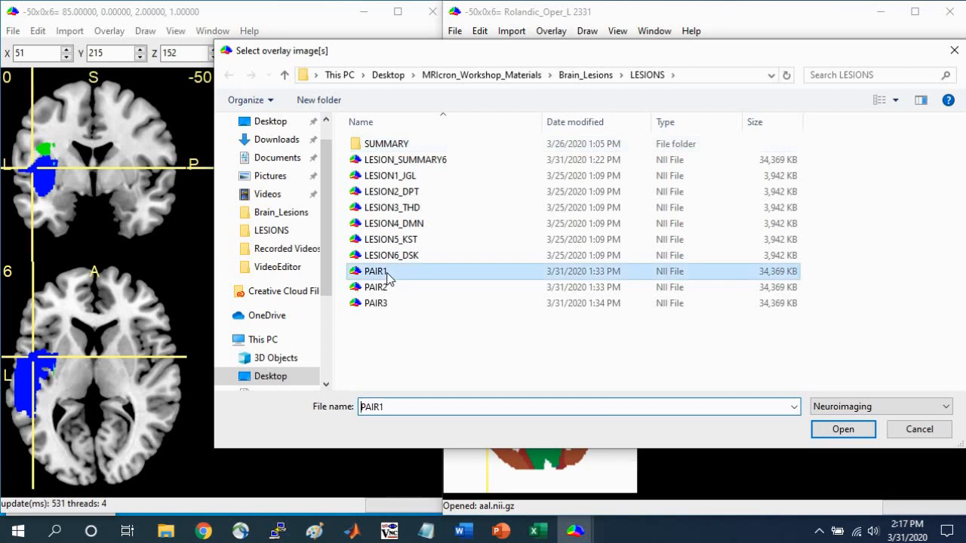
left_click(842, 429)
left_click(498, 417)
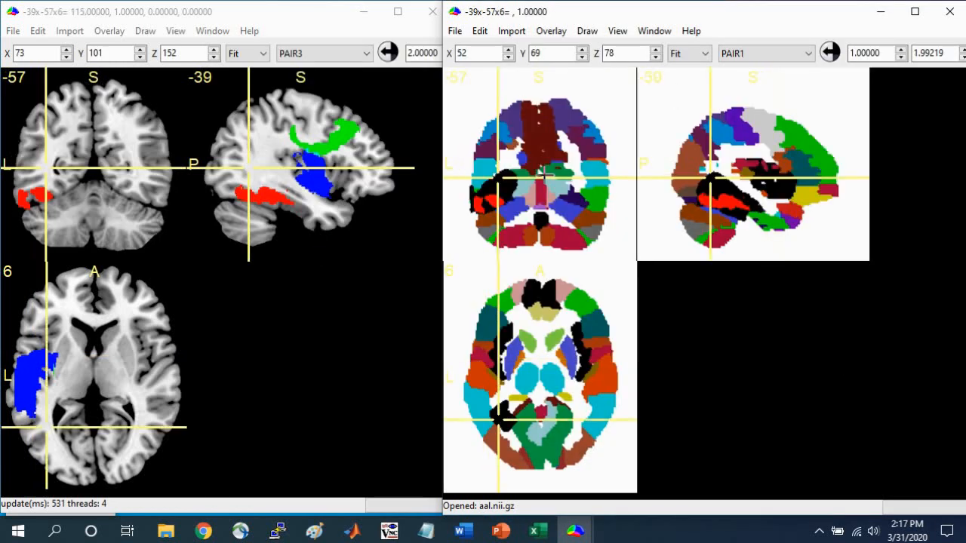
left_click(490, 200)
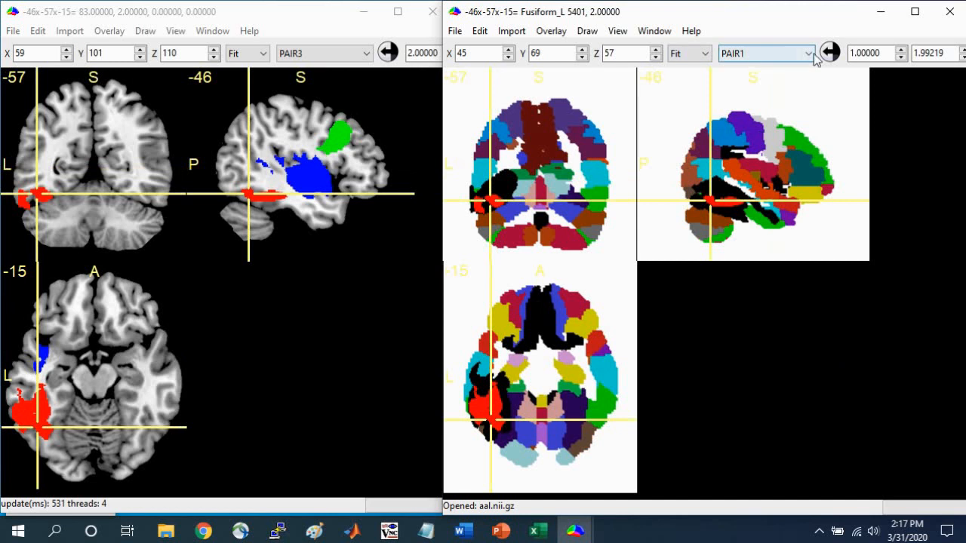
Set the PAIR1 overlay's minimum and maximum intensity to 2 and trace the crosshair across the remaining red area.
left_click_drag(813, 15, 629, 16)
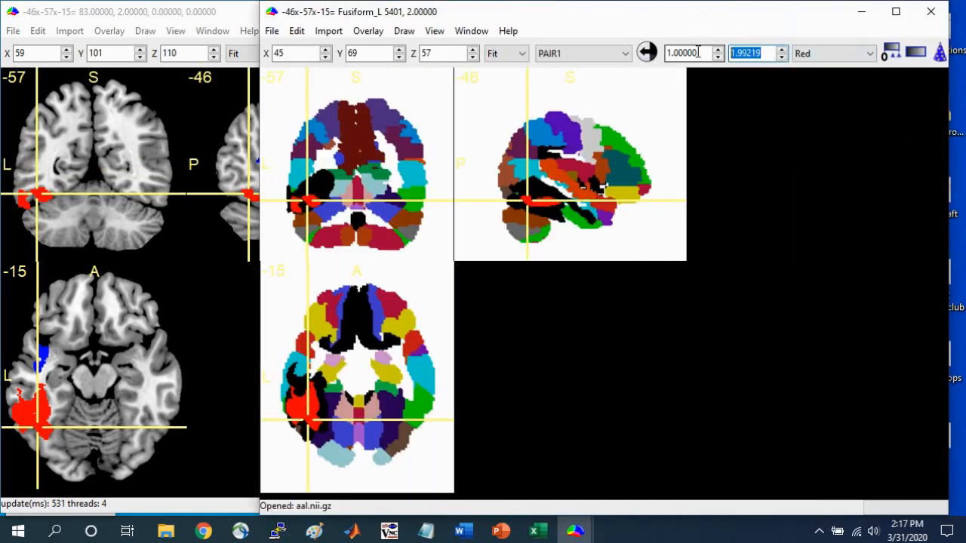
type("2")
key("shift+Tab")
type("2")
left_click(646, 52)
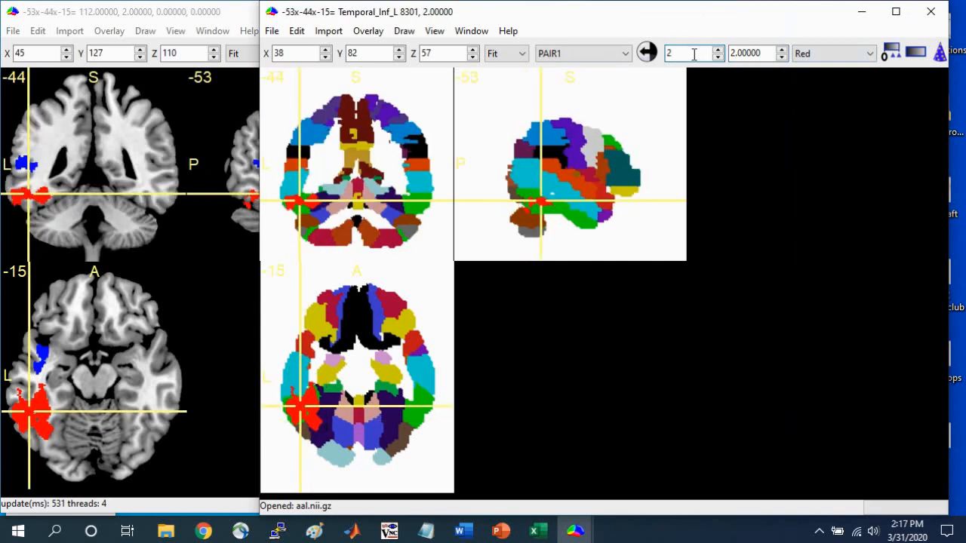
left_click(295, 201)
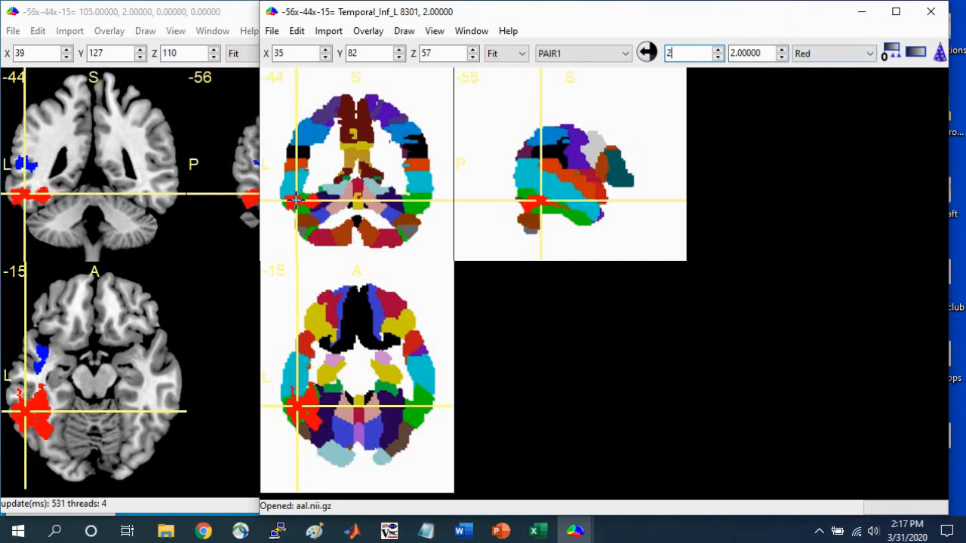
left_click_drag(295, 201, 316, 201)
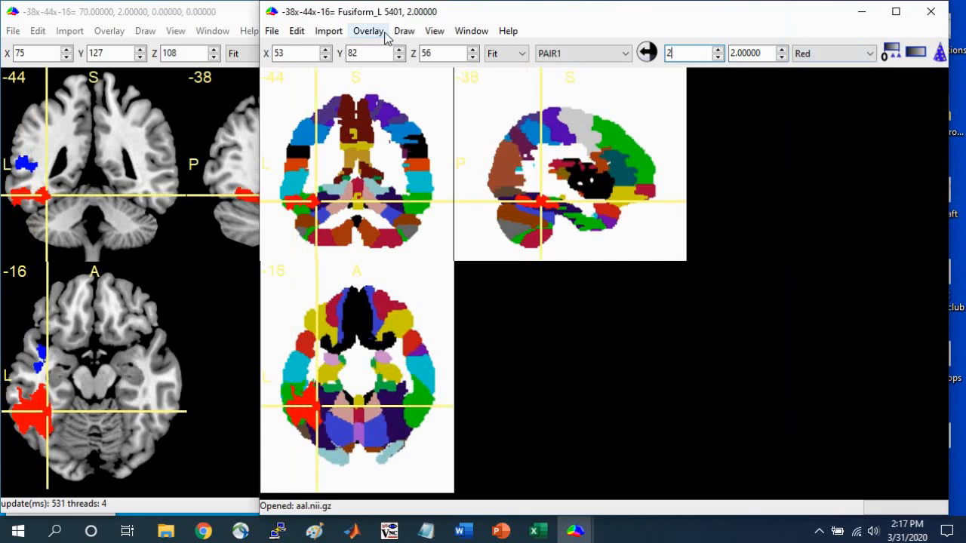
Set the overlay's transparency on the background to 60% and move the crosshair across the lesion to inspect the atlas regions beneath.
left_click(383, 34)
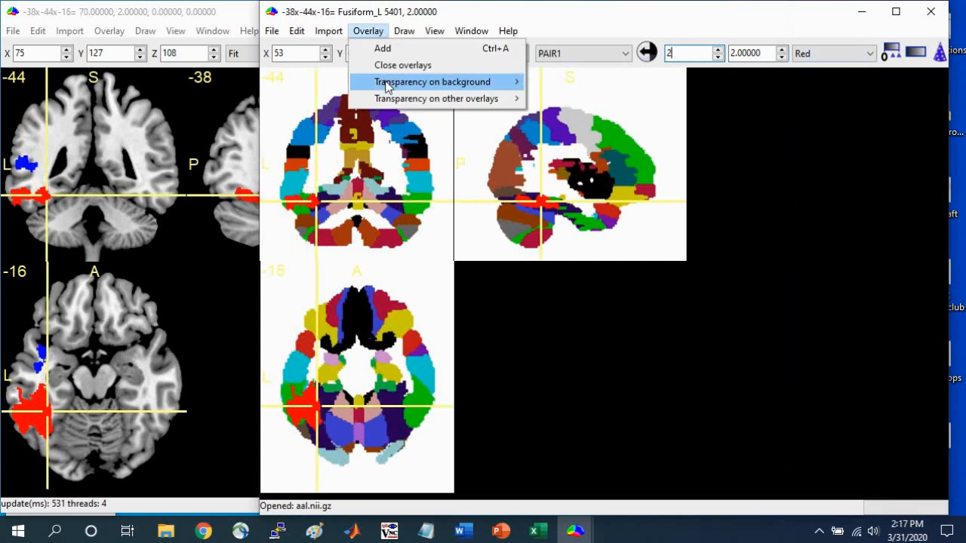
mouse_move(389, 84)
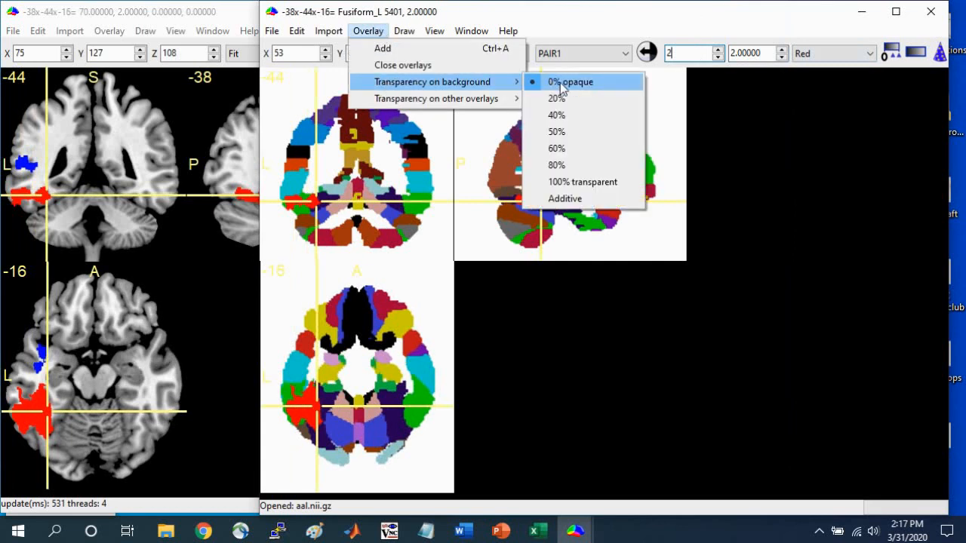
left_click(566, 164)
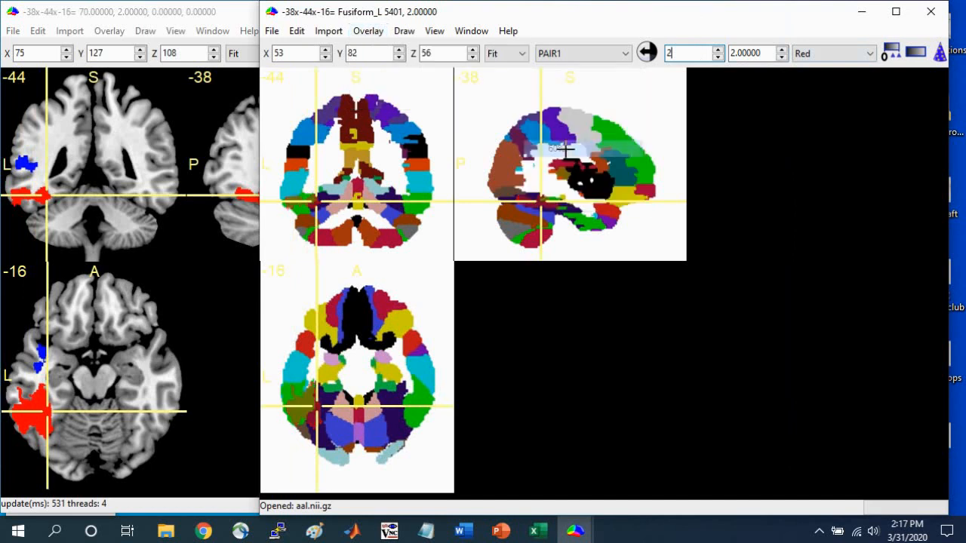
mouse_move(307, 410)
left_mouse_down()
mouse_move(292, 402)
mouse_move(318, 424)
mouse_move(316, 387)
mouse_move(320, 419)
left_mouse_up()
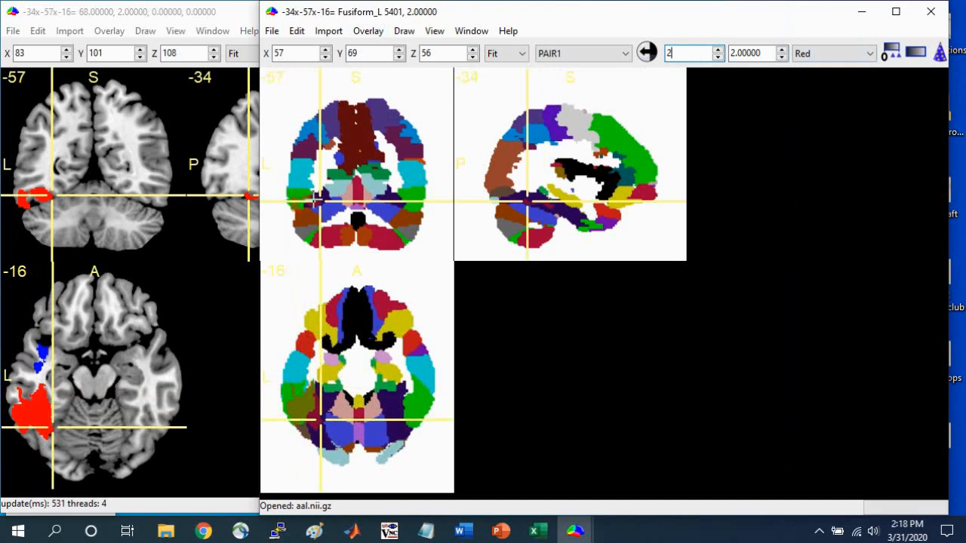
Close the overlays on the AAL atlas and close the second viewer.
left_click(368, 31)
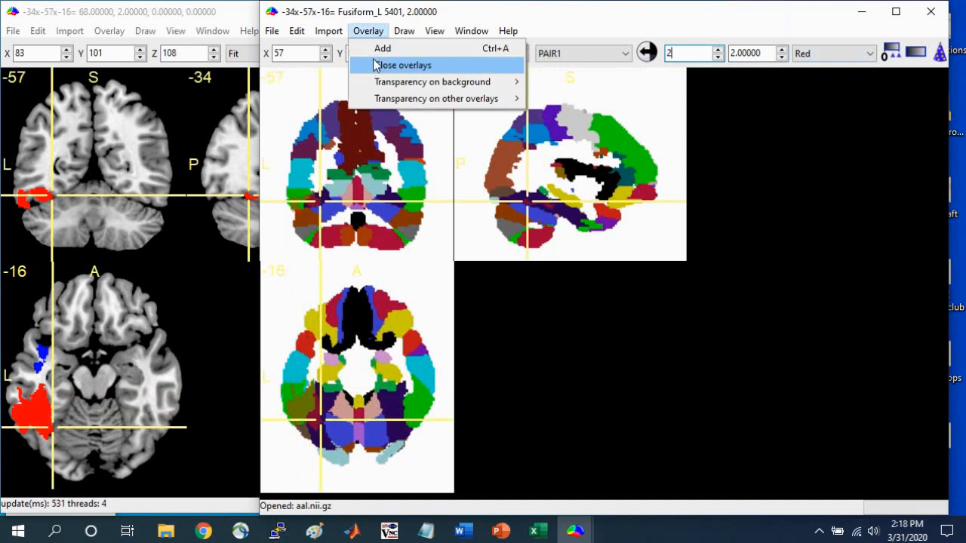
left_click(376, 66)
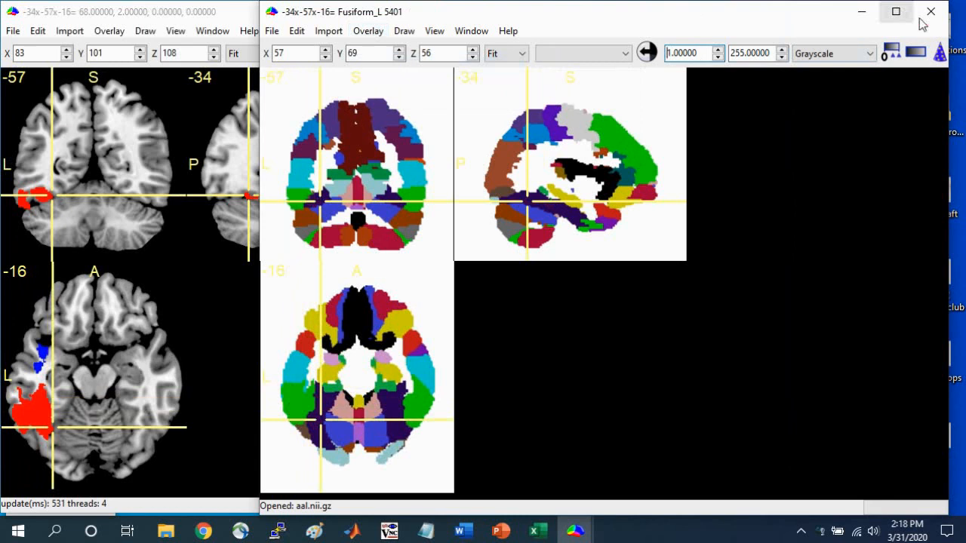
left_click(930, 11)
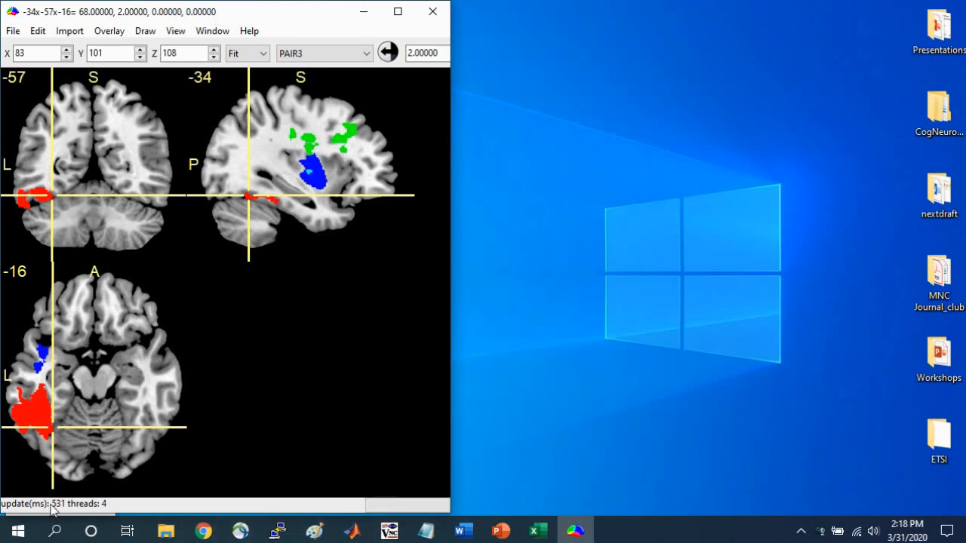
Bring up the 3D rendering of the lesion overlaps and restore its minimized window.
left_click(207, 31)
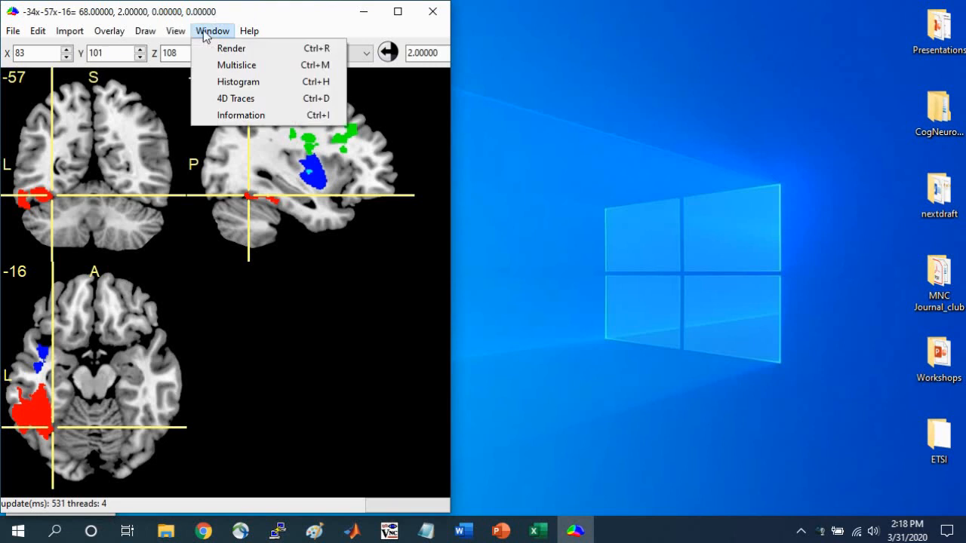
left_click(208, 47)
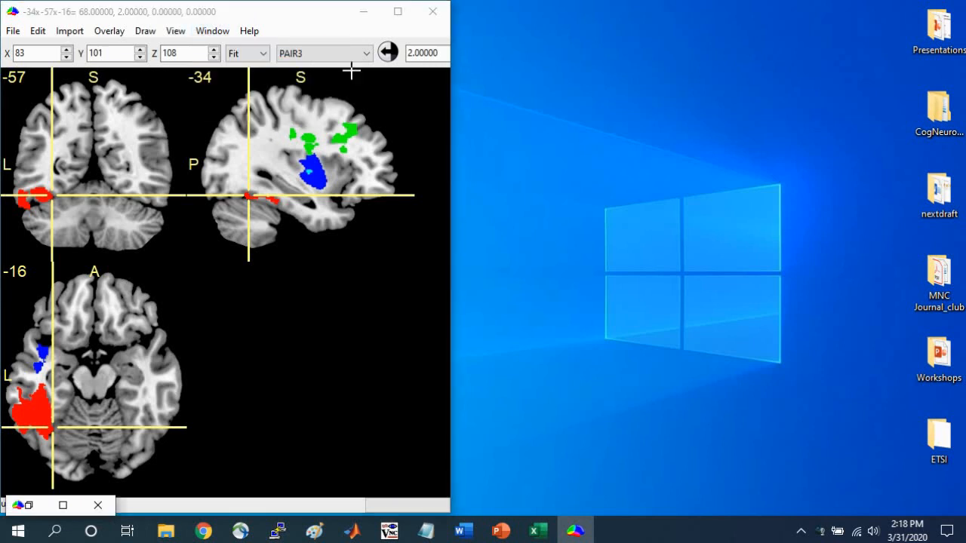
left_click(28, 505)
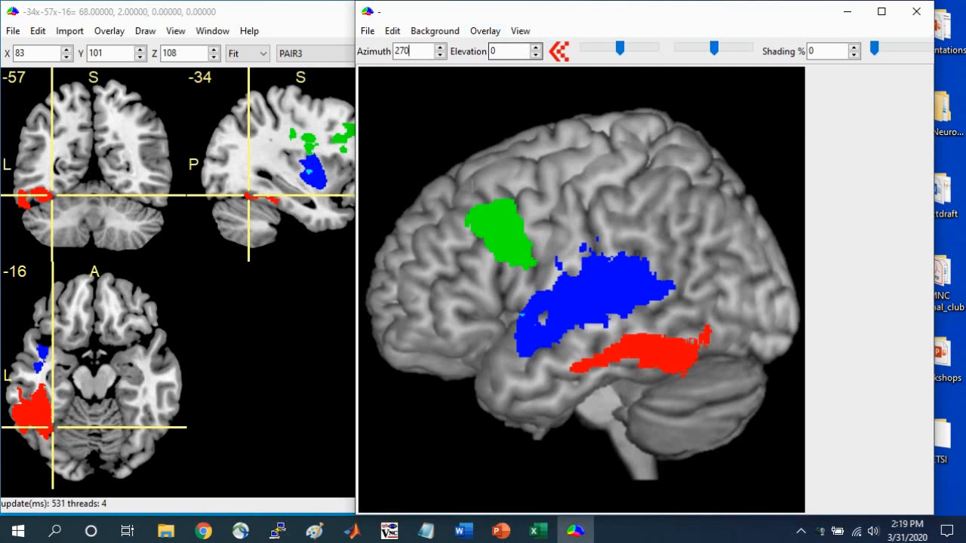